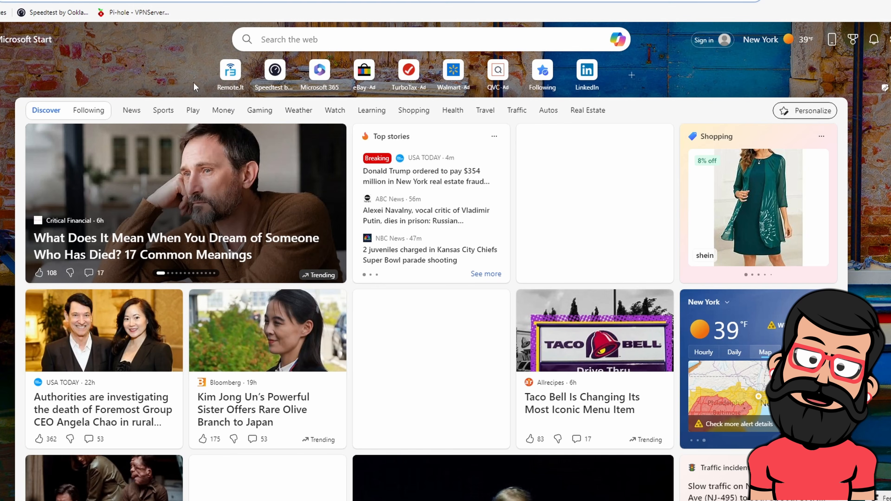
pyautogui.click(131, 1)
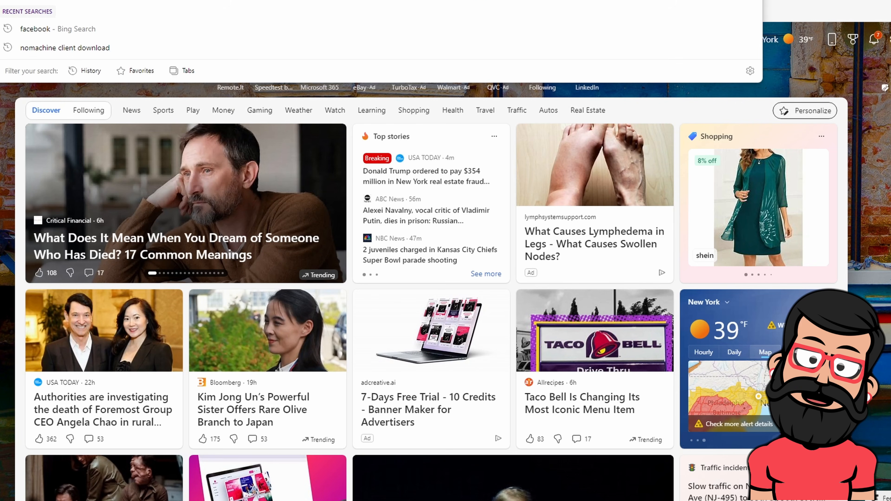
pyautogui.write('www.')
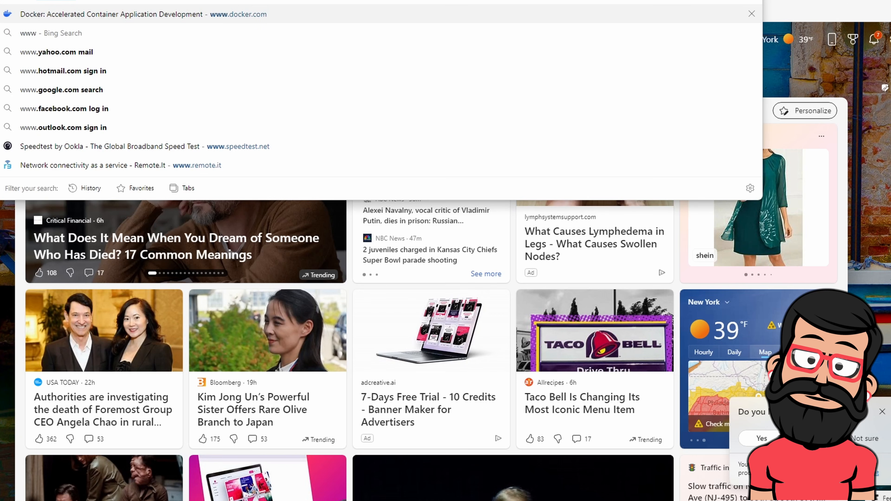
pyautogui.write('docker.com')
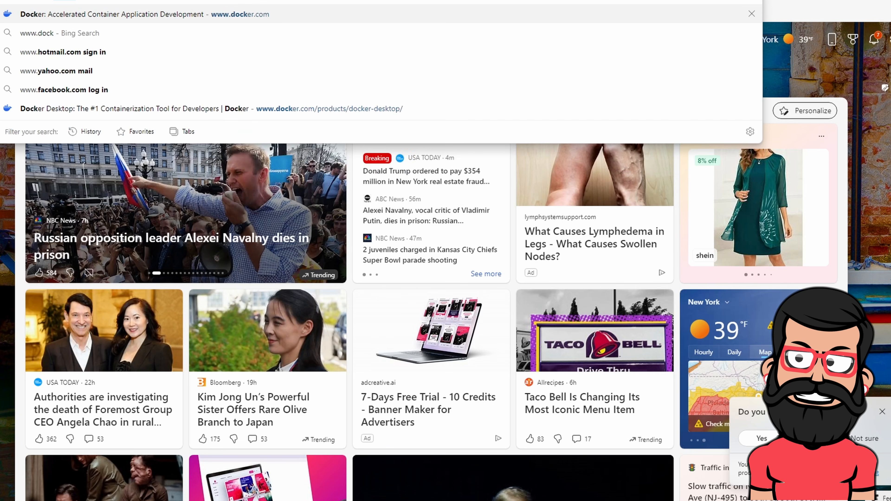
pyautogui.press('Return')
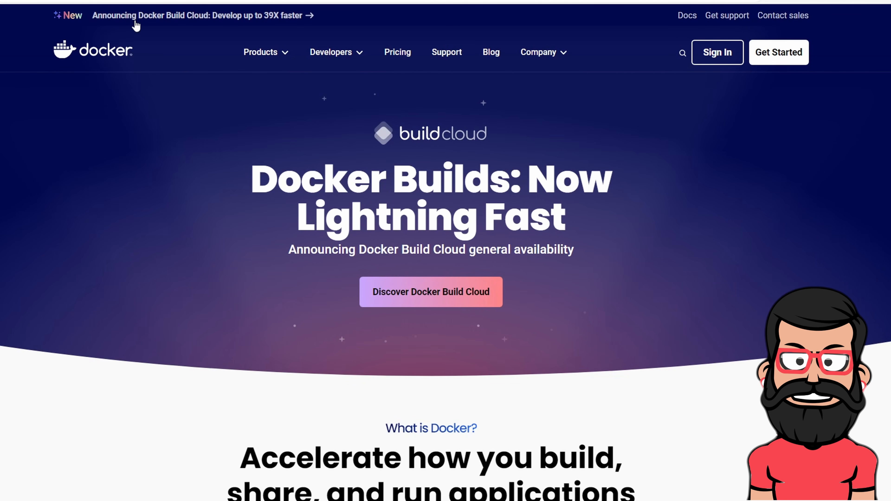
pyautogui.moveTo(279, 65)
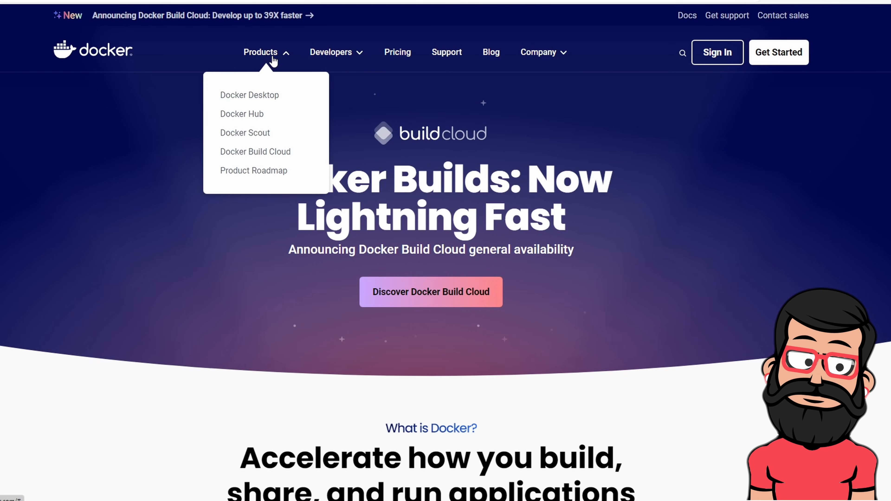
pyautogui.click(263, 97)
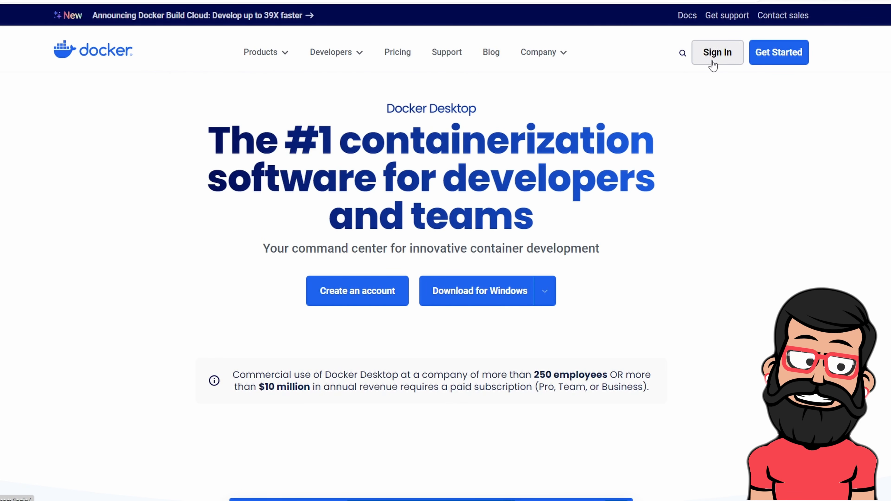
pyautogui.click(400, 55)
pyautogui.scroll(-5, 125, 342)
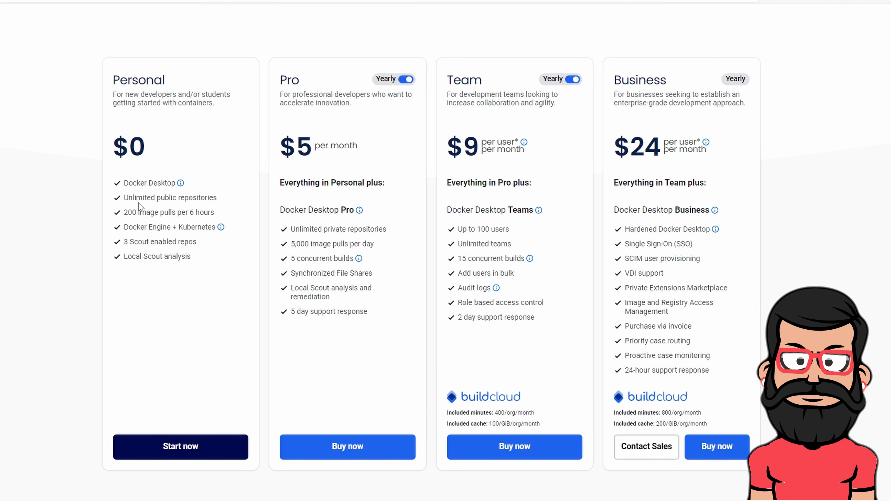
pyautogui.scroll(4, 352, 50)
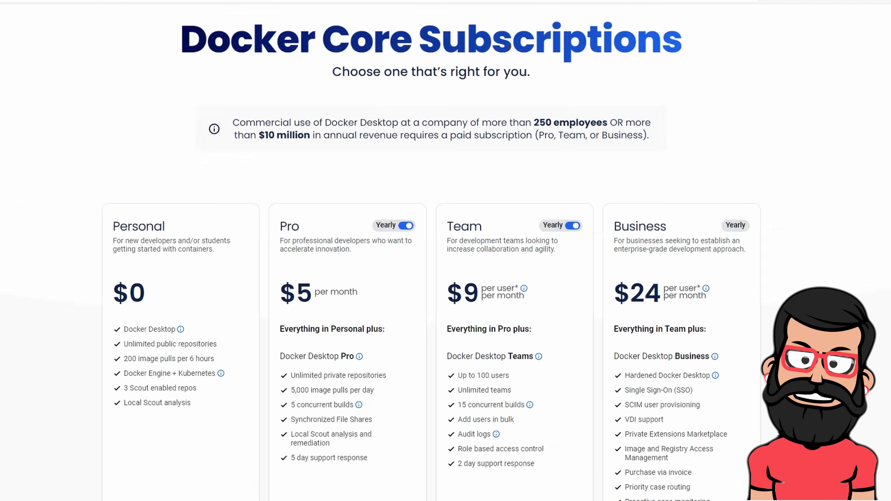
pyautogui.scroll(2, 336, 28)
pyautogui.moveTo(285, 58)
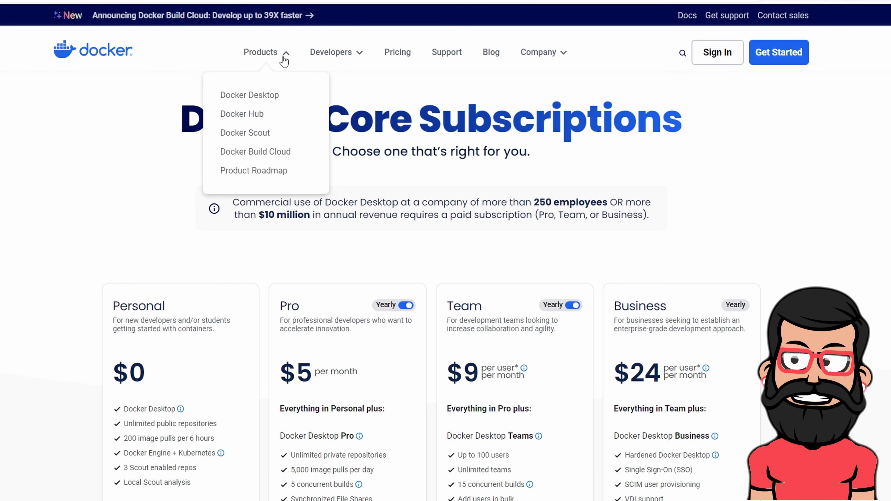
pyautogui.click(258, 96)
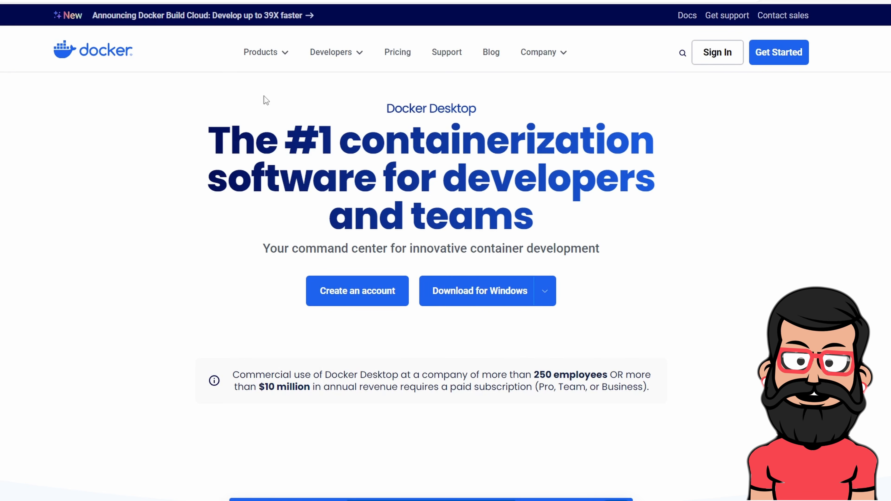
pyautogui.moveTo(544, 293)
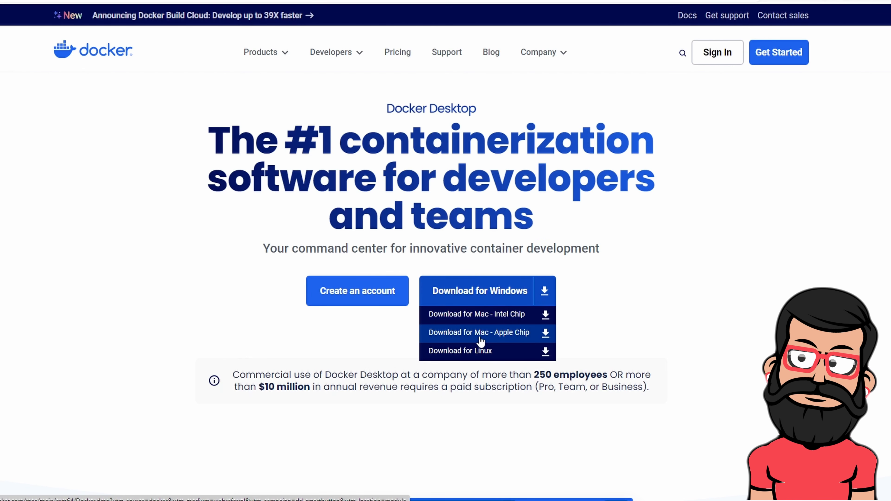
# Download Docker Desktop Installer.exe for Windows and run it
pyautogui.click(470, 290)
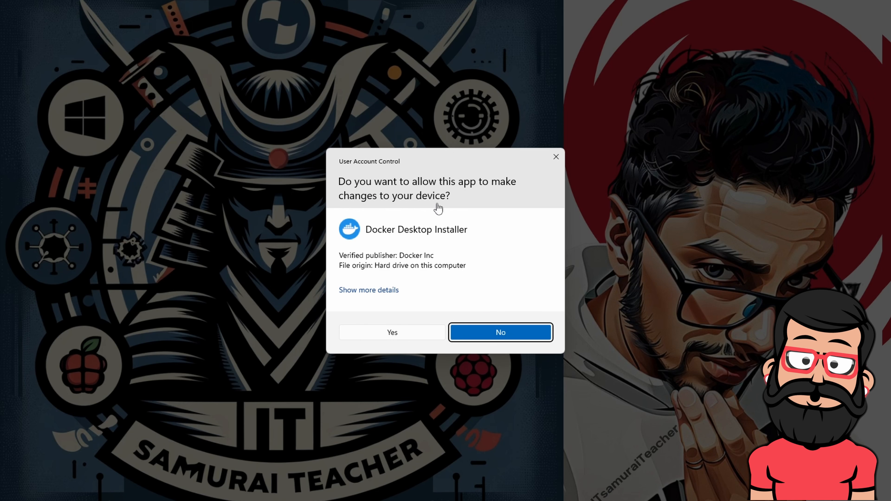
# Allow the Docker Desktop installer through User Account Control so it reaches its Configuration page
pyautogui.click(382, 334)
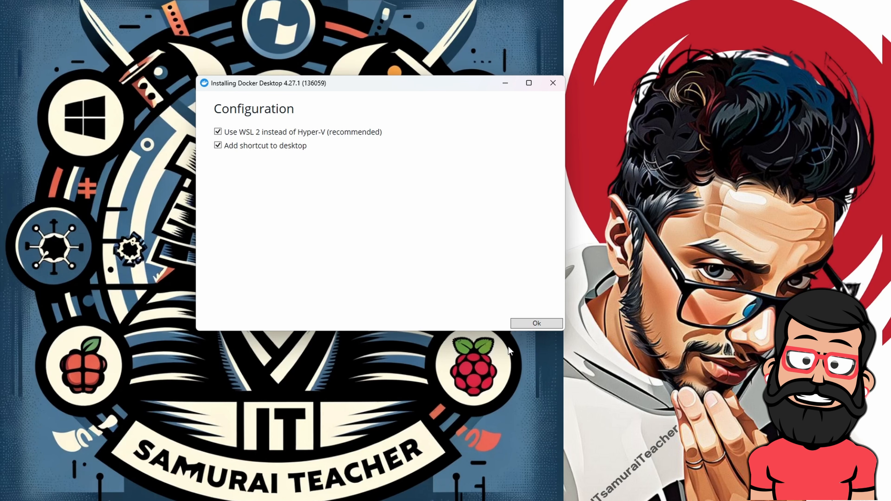
# Install Docker Desktop 4.27.1 with WSL 2 and a desktop shortcut until it reports Installation succeeded
pyautogui.click(526, 326)
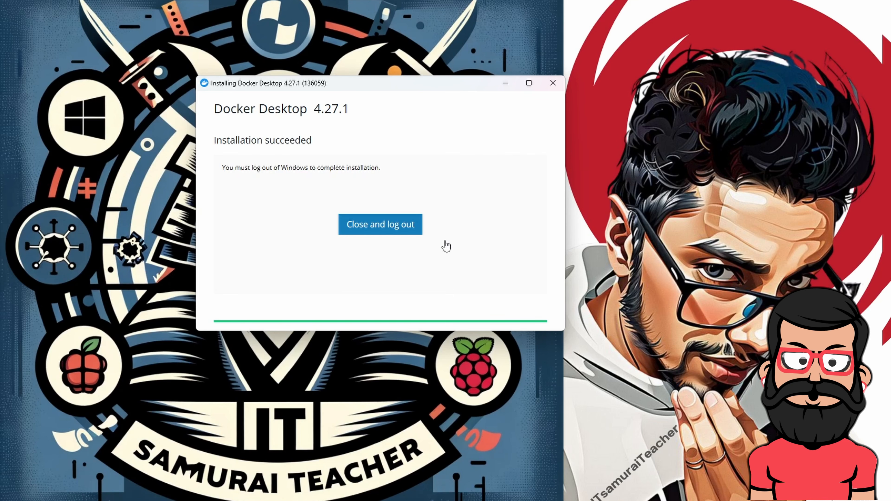
pyautogui.click(374, 230)
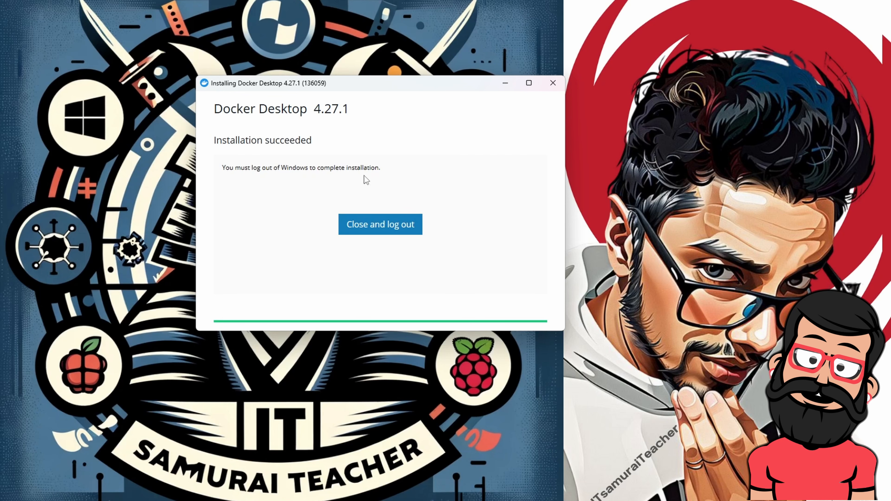
# Log out of Windows, then accept the Docker Subscription Service Agreement
pyautogui.click(361, 219)
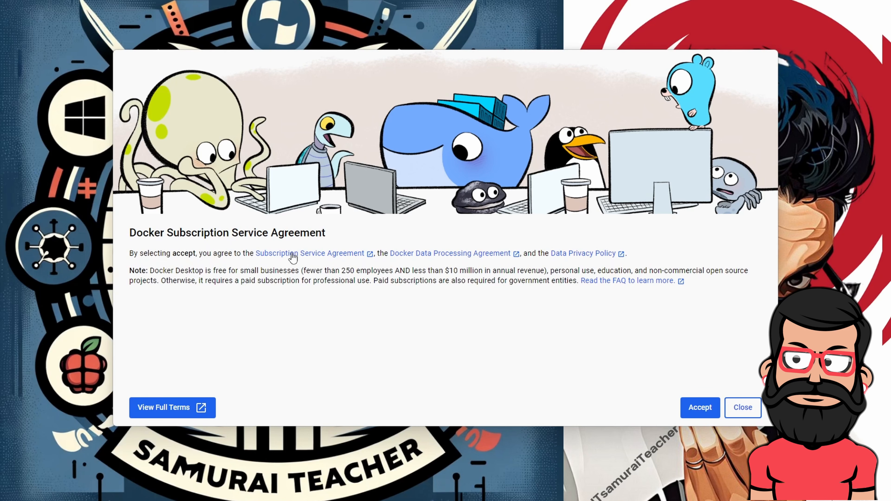
pyautogui.click(699, 411)
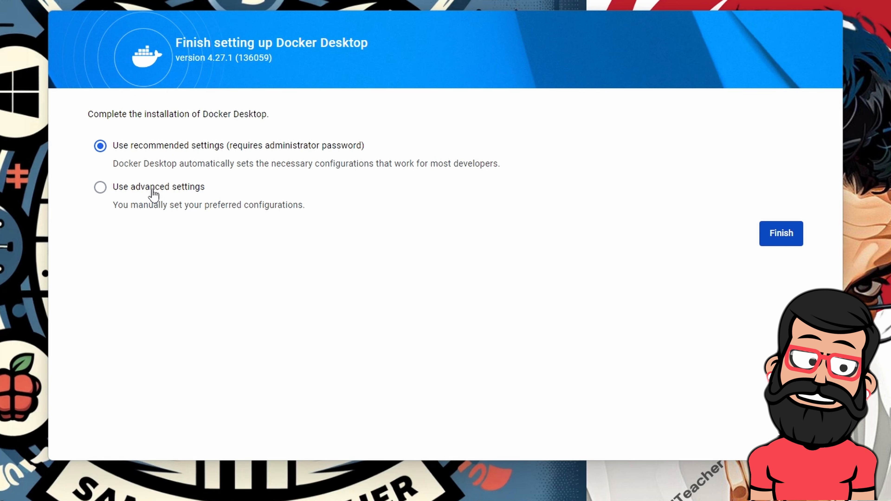
# Review the advanced WSL settings, then finish setup with the recommended settings
pyautogui.click(102, 188)
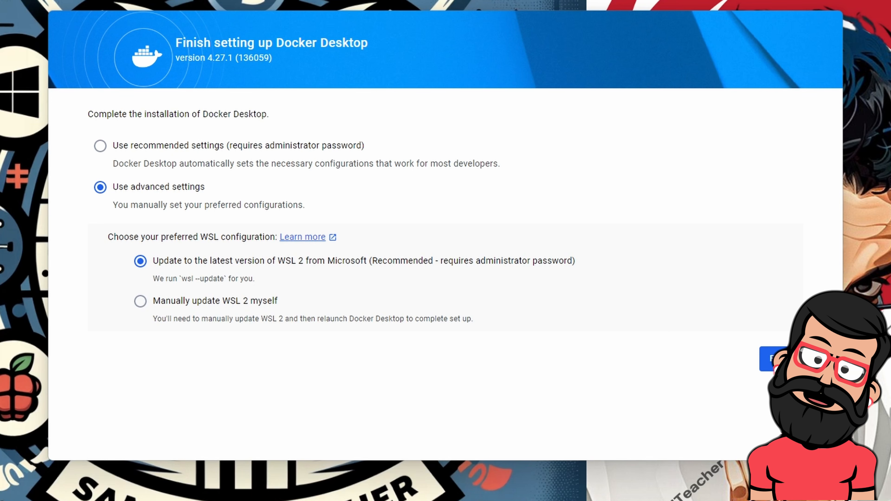
pyautogui.click(100, 146)
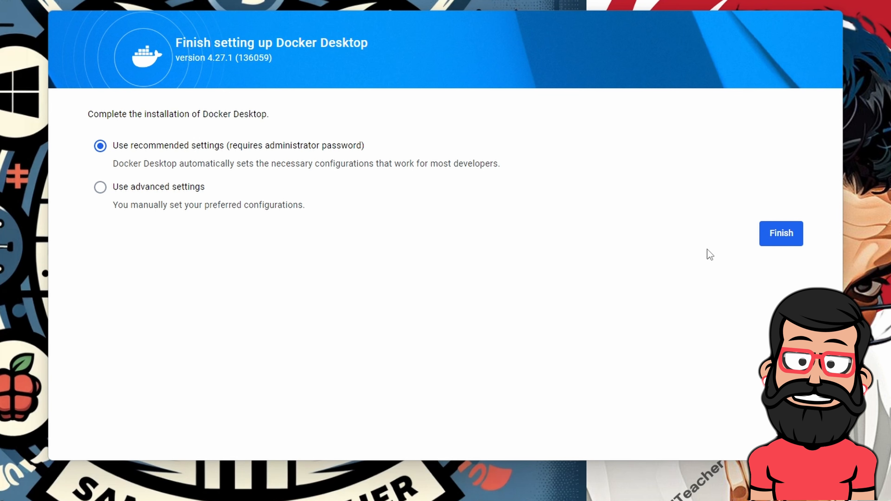
pyautogui.click(781, 234)
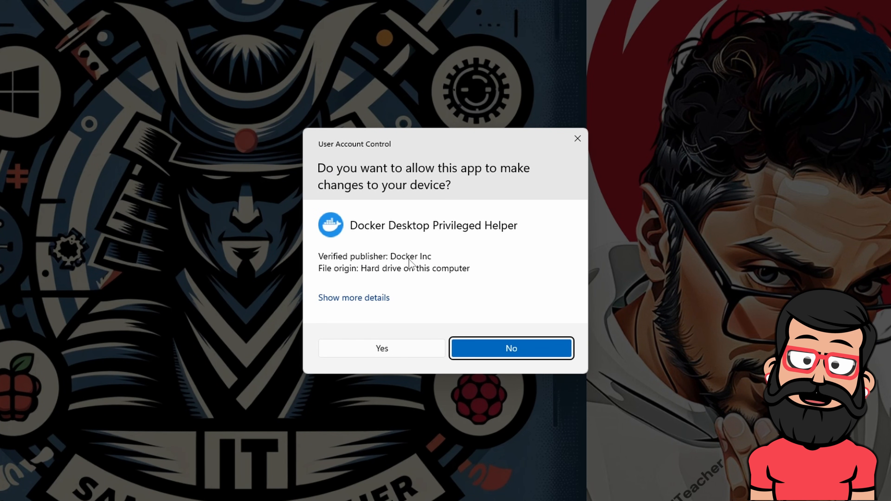
# Allow the Docker Desktop Privileged Helper through User Account Control so the Welcome screen opens
pyautogui.click(378, 350)
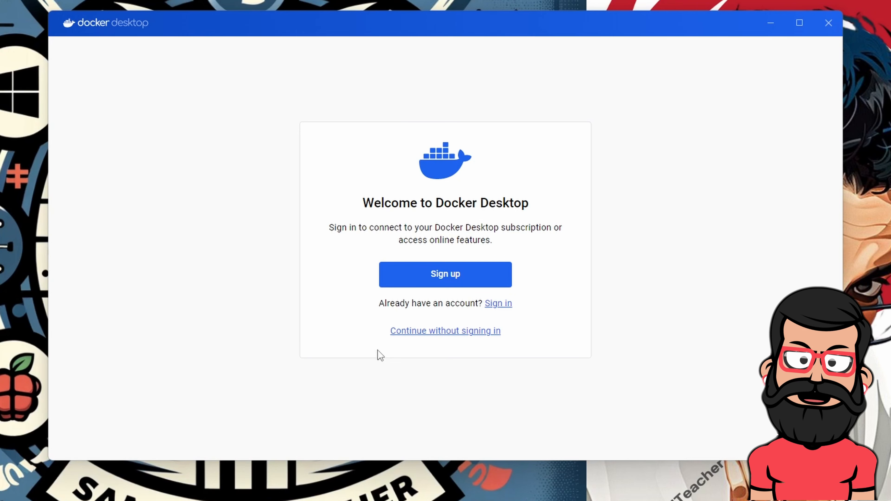
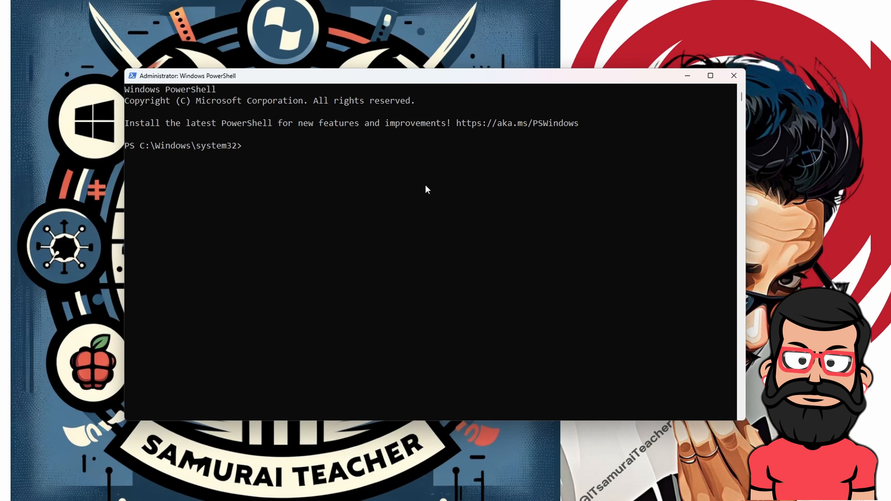
# Run wsl --install in PowerShell to install WSL with Ubuntu
pyautogui.click(430, 188)
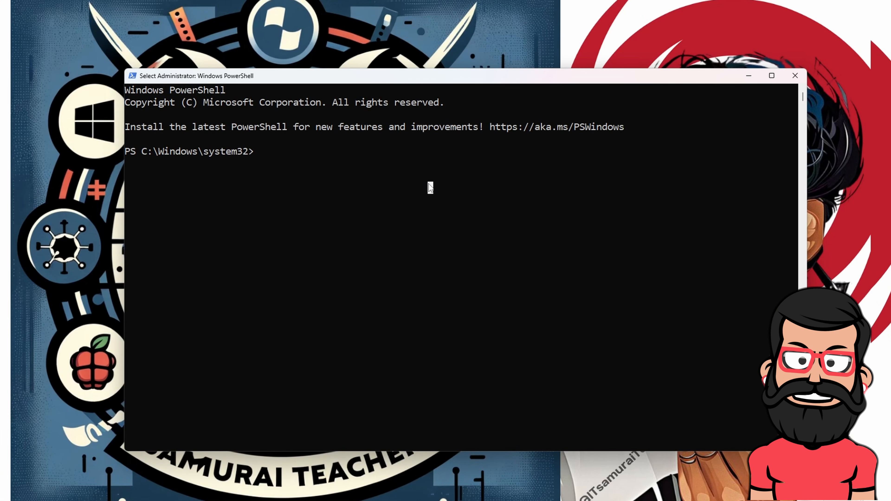
pyautogui.write('wsl')
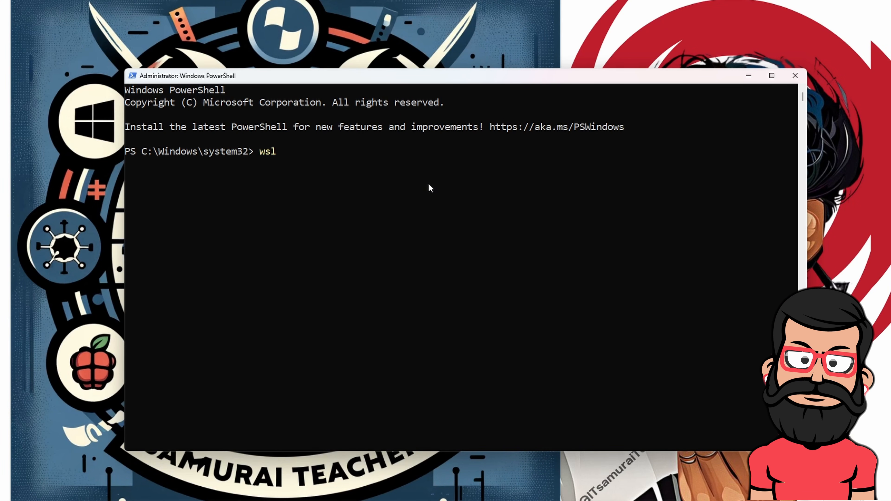
pyautogui.write(' --install')
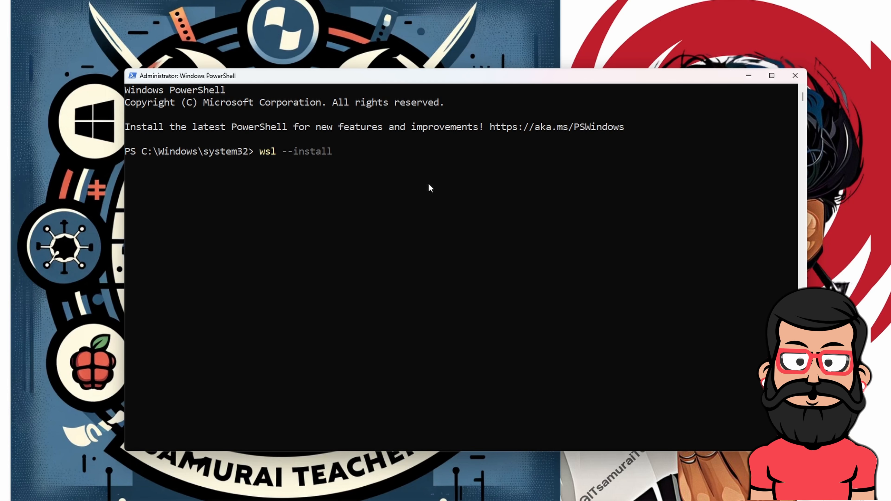
pyautogui.press('Return')
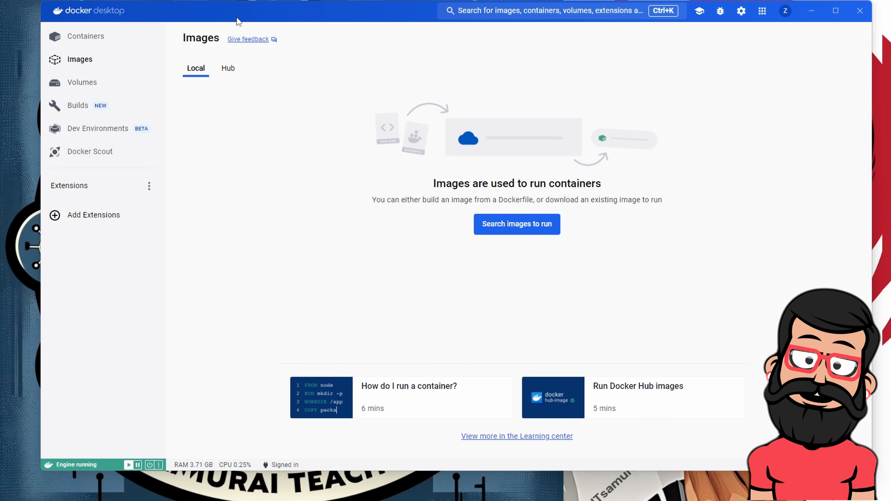
# Confirm the Containers, Images, Builds and Volumes pages are empty, then bring Command Prompt alongside
pyautogui.click(96, 41)
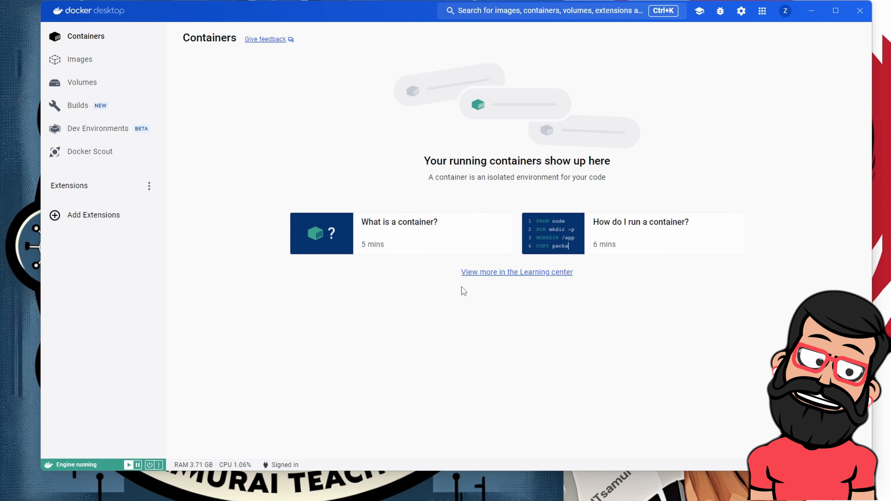
pyautogui.click(83, 61)
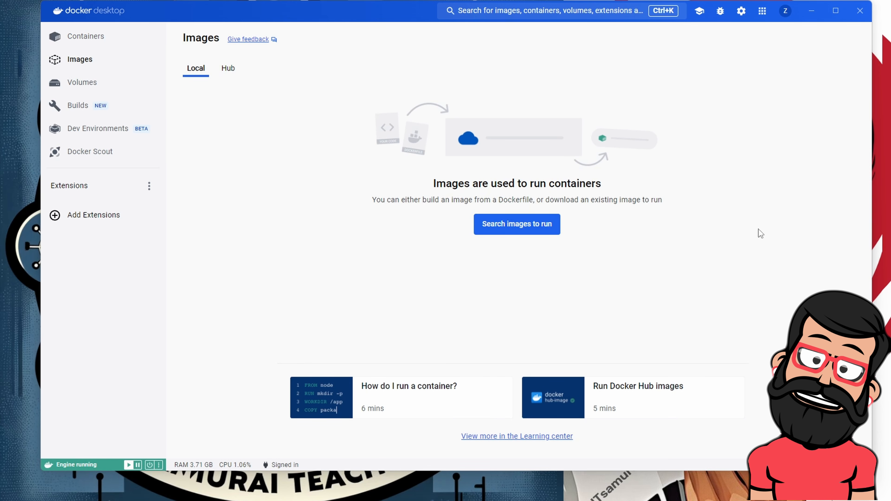
pyautogui.click(86, 107)
pyautogui.click(84, 87)
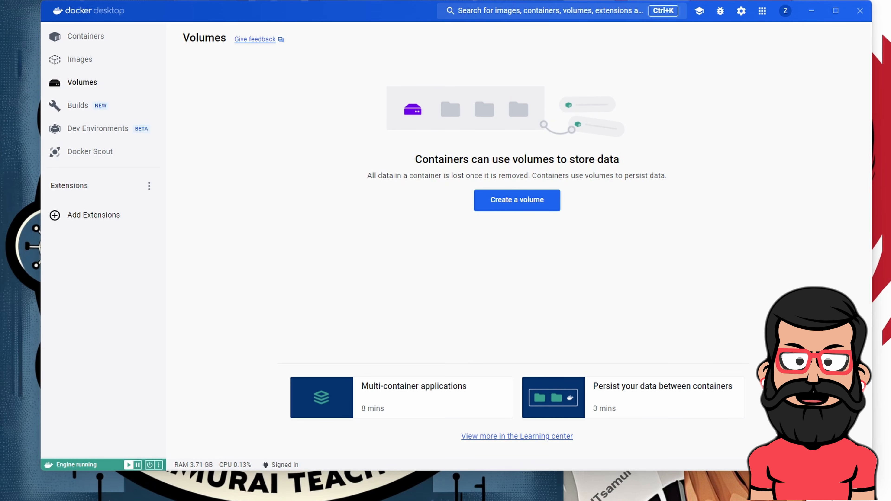
pyautogui.moveTo(1, 58); pyautogui.dragTo(320, 41)
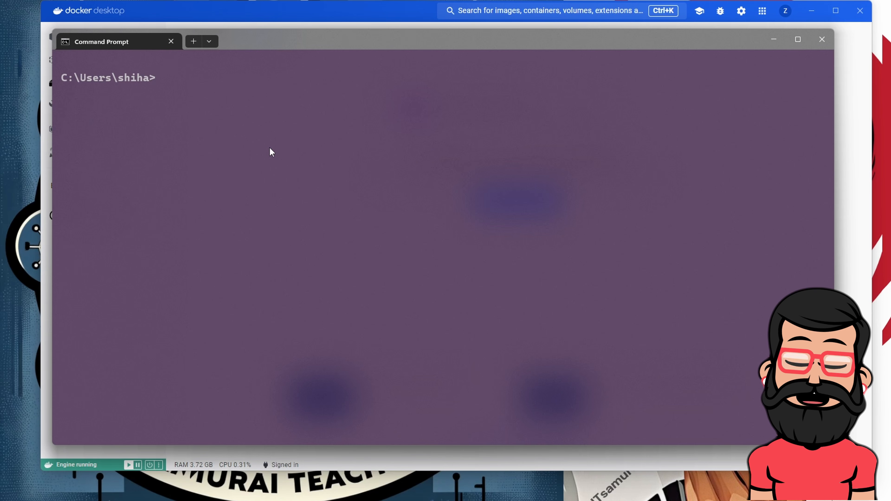
# Download the pihole/pihole:latest image with docker pull, then return to Docker Desktop
pyautogui.moveTo(275, 40); pyautogui.dragTo(288, 56)
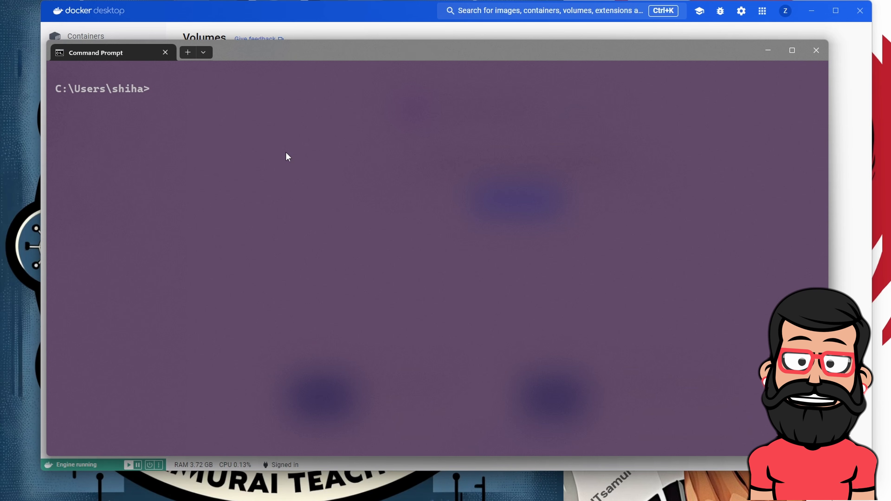
pyautogui.write('docker pull')
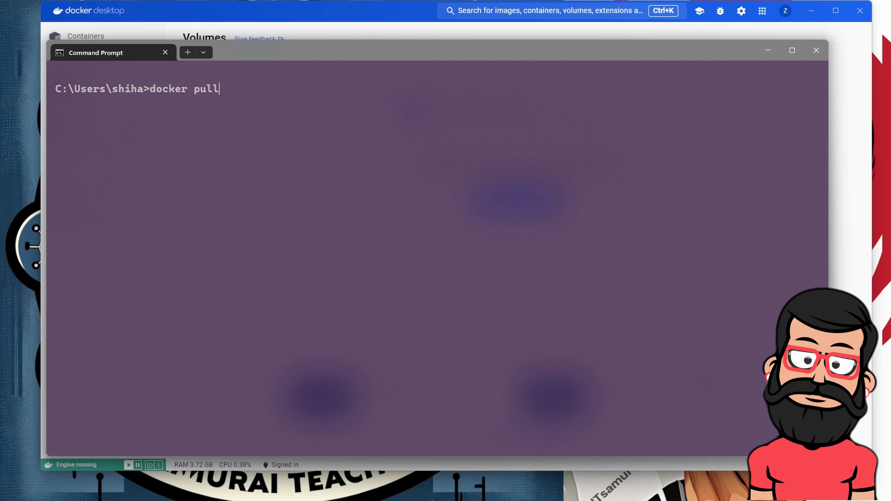
pyautogui.write(' pihole')
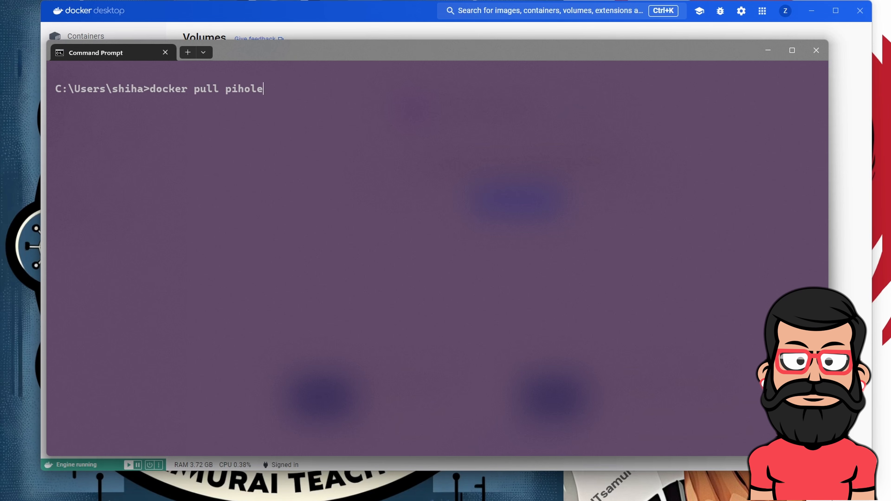
pyautogui.write('/pihol')
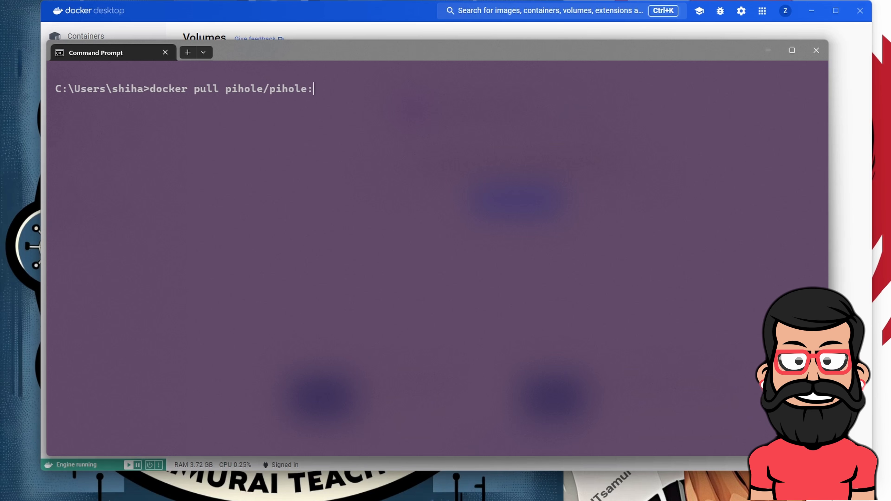
pyautogui.write('e:')
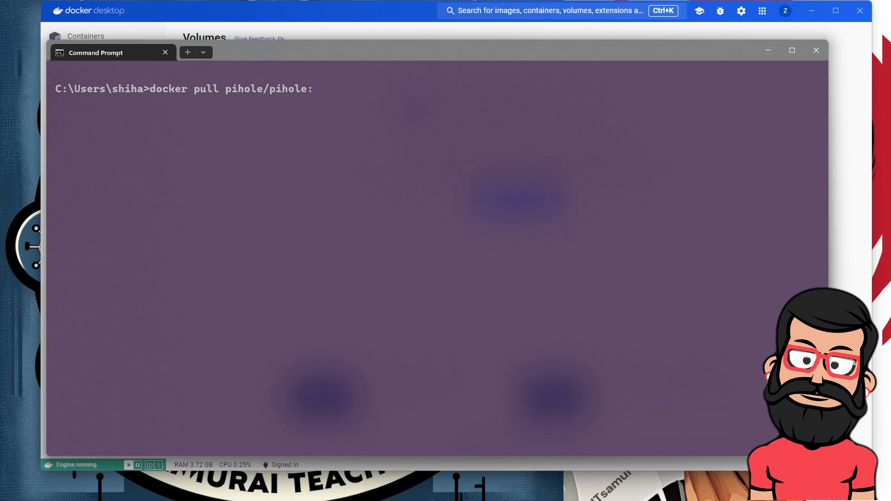
pyautogui.write('latest')
pyautogui.press('Return')
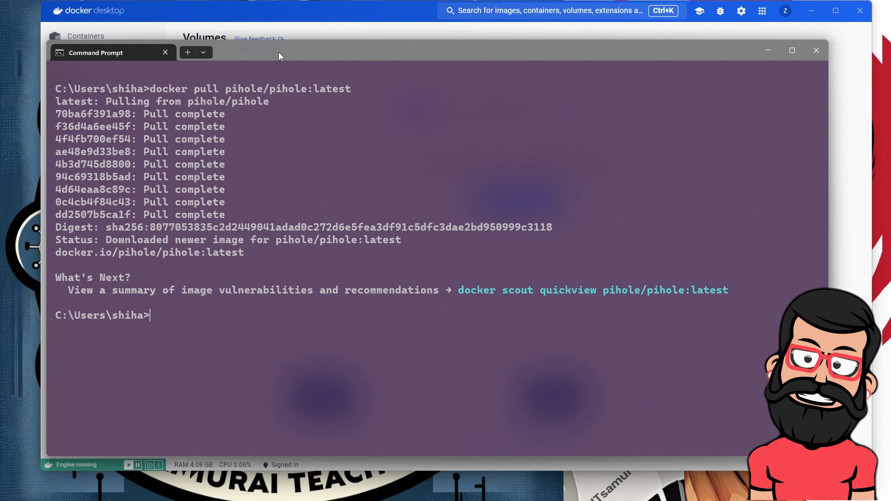
pyautogui.moveTo(281, 57); pyautogui.dragTo(277, 56)
pyautogui.click(317, 18)
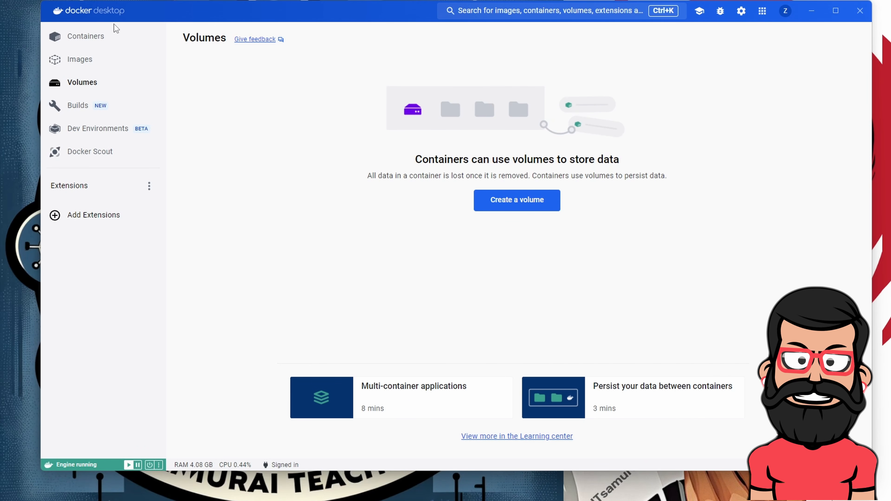
# Verify Images lists pihole/pihole:latest (317.16 MB, unused) and no container exists yet
pyautogui.click(81, 61)
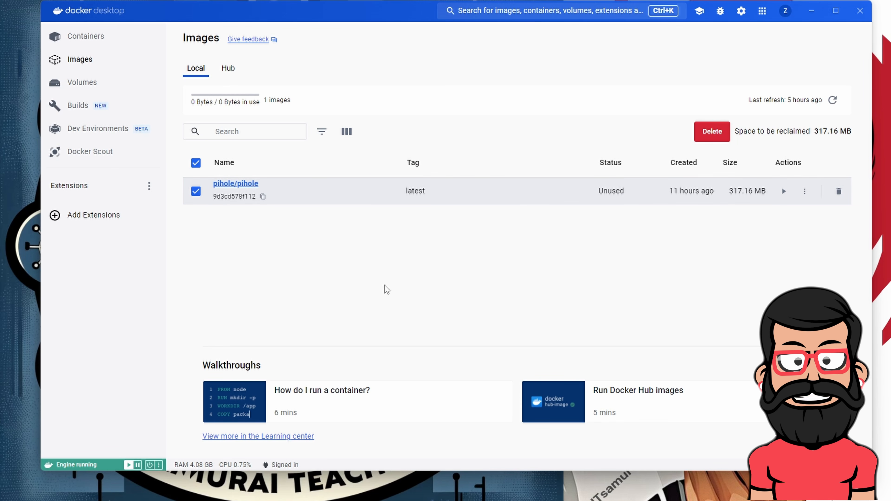
pyautogui.click(96, 38)
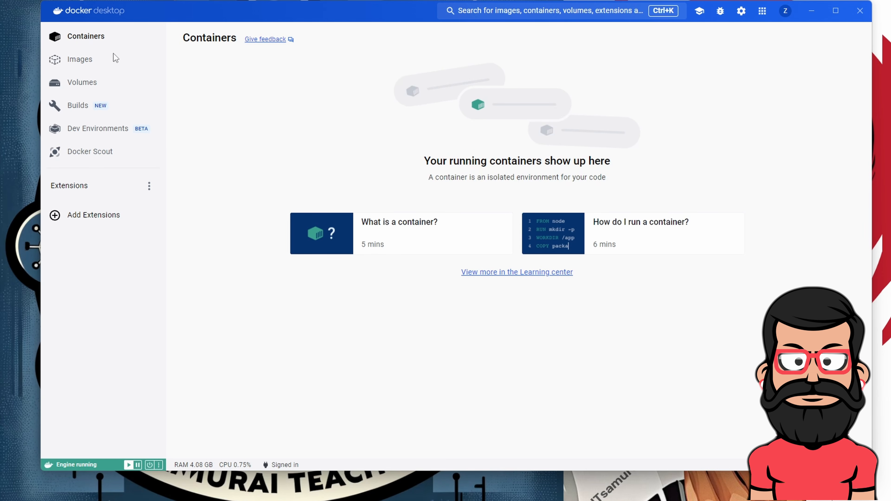
pyautogui.click(83, 61)
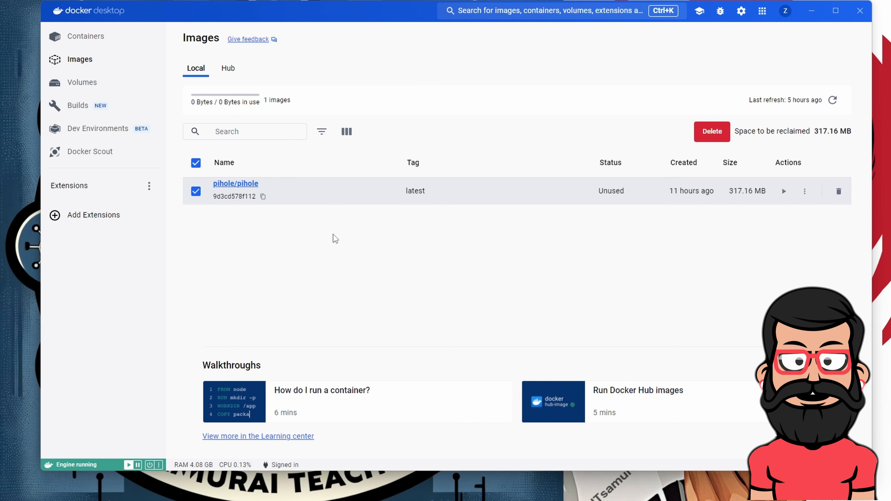
pyautogui.click(93, 41)
pyautogui.click(84, 64)
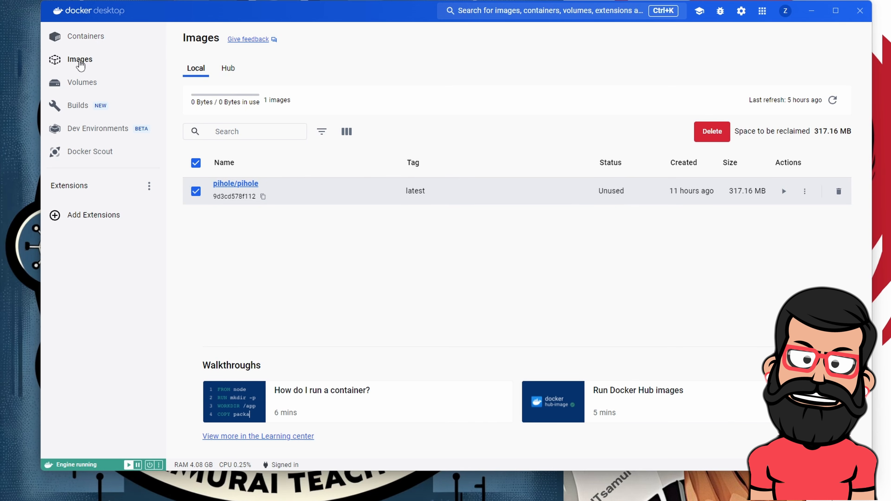
pyautogui.click(83, 39)
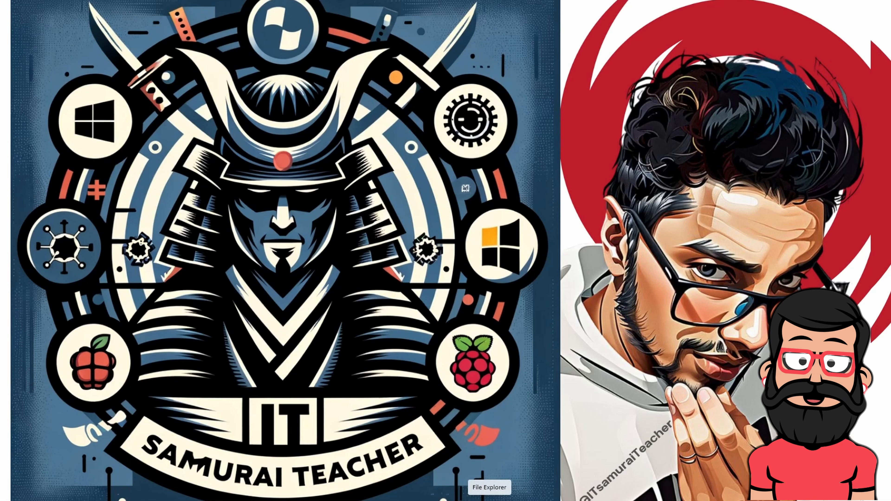
# Open File Explorer maximized and browse to the Windows (C:) drive
pyautogui.click(489, 500)
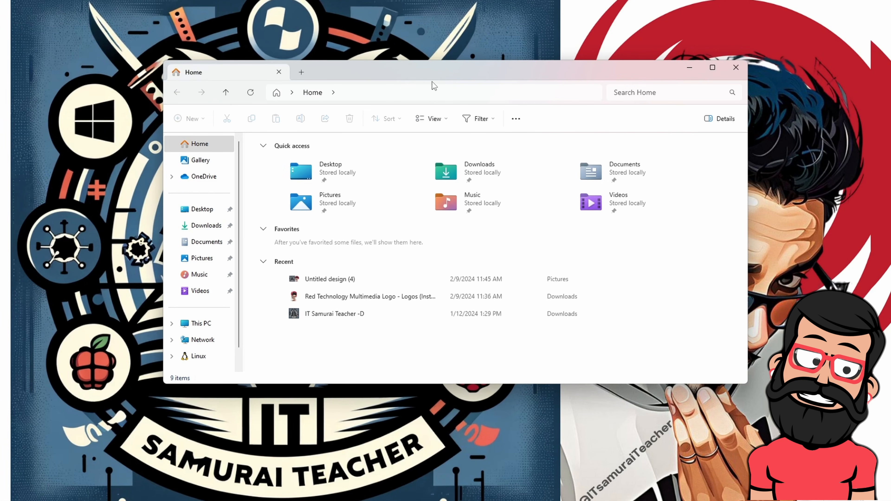
pyautogui.click(715, 69)
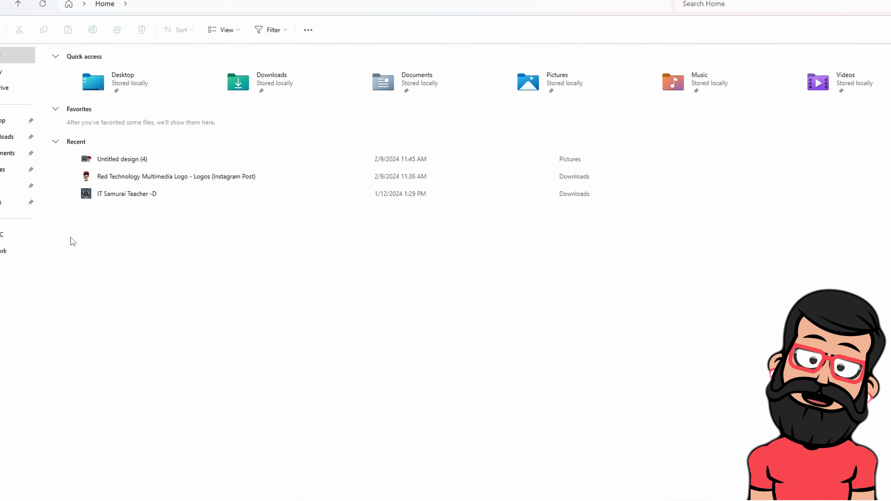
pyautogui.click(12, 233)
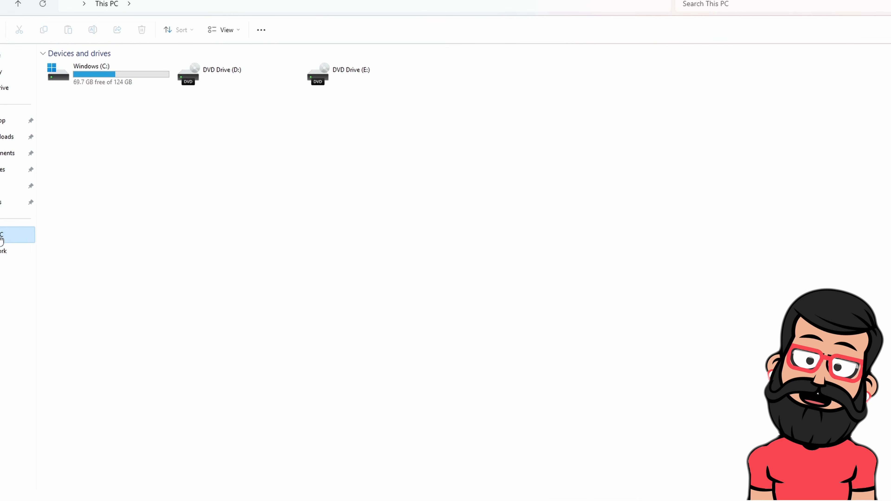
pyautogui.doubleClick(110, 87)
# Create a new folder named DockerContainers on C: and open it
pyautogui.rightClick(185, 278)
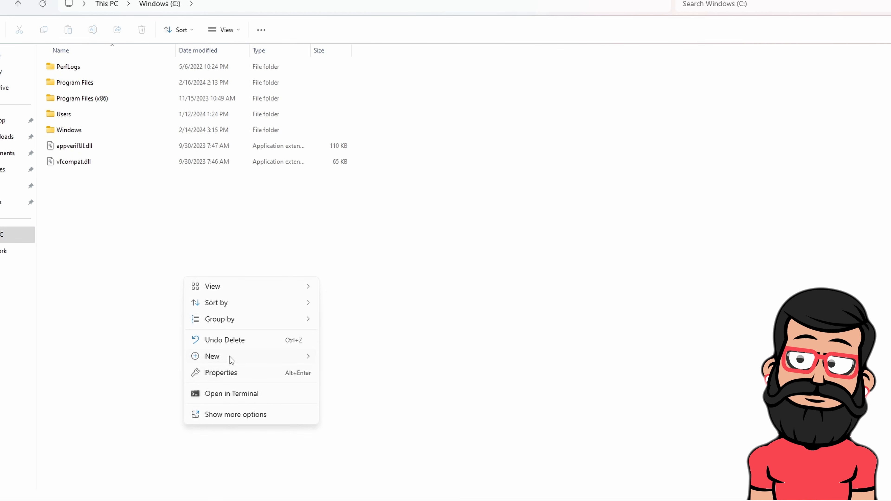
pyautogui.moveTo(231, 357)
pyautogui.click(345, 358)
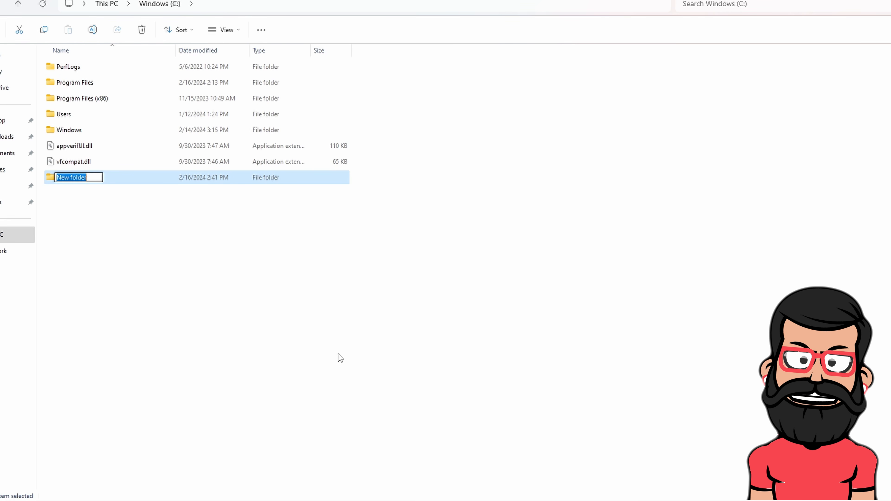
pyautogui.write('Docker')
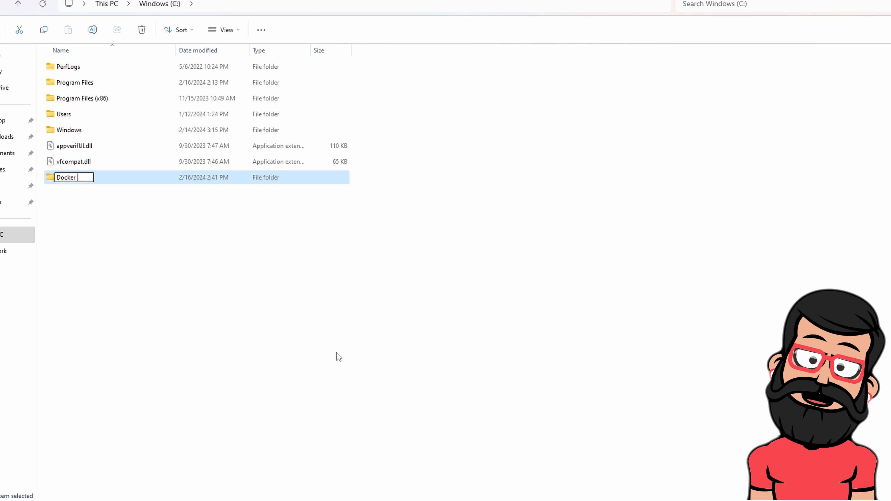
pyautogui.write(' Con')
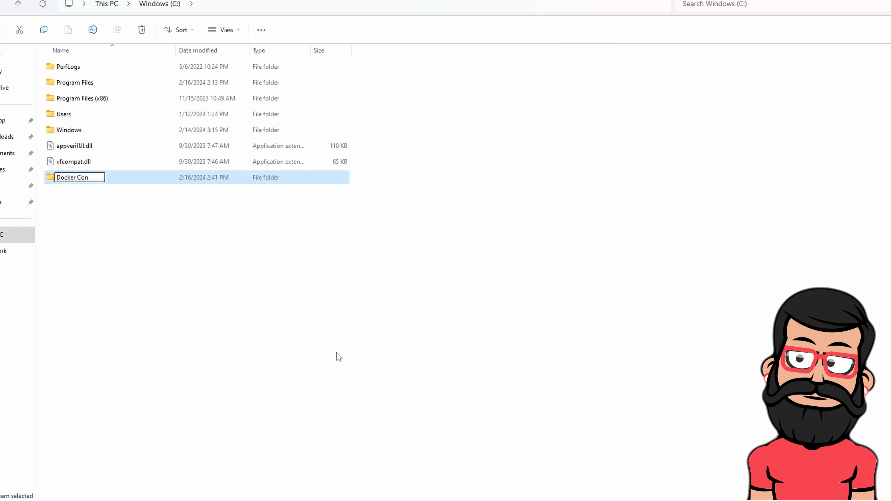
pyautogui.press('BackSpace')
pyautogui.press('BackSpace')
pyautogui.press('BackSpace')
pyautogui.press('BackSpace')
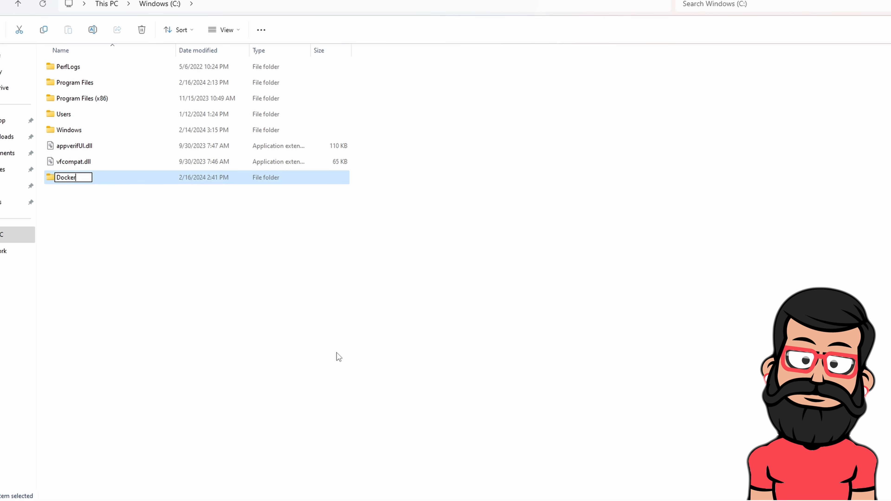
pyautogui.write('C')
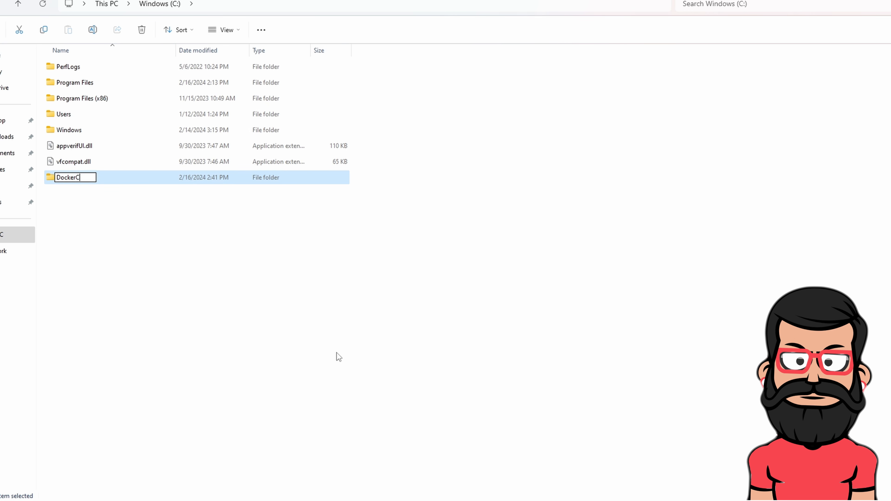
pyautogui.write('ontainers')
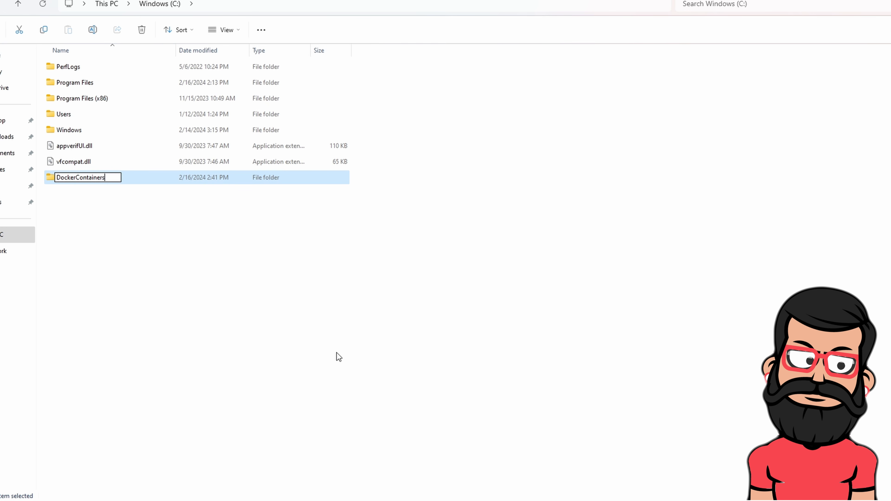
pyautogui.press('Return')
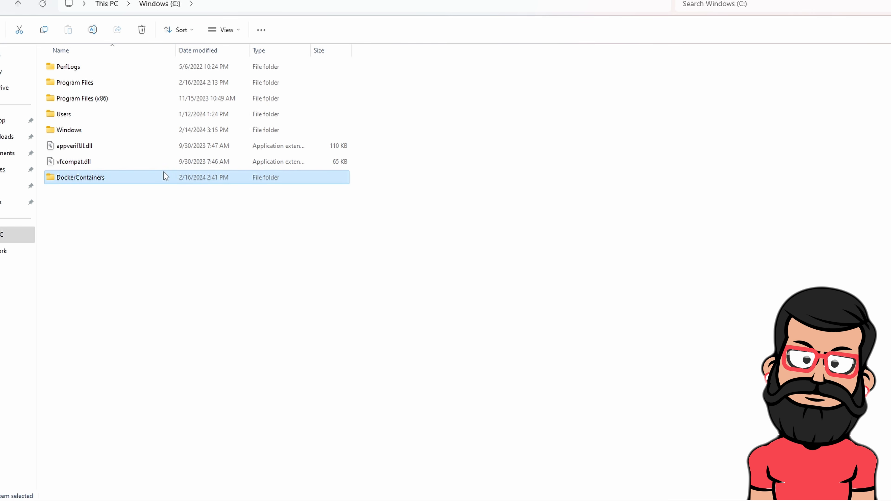
pyautogui.doubleClick(111, 180)
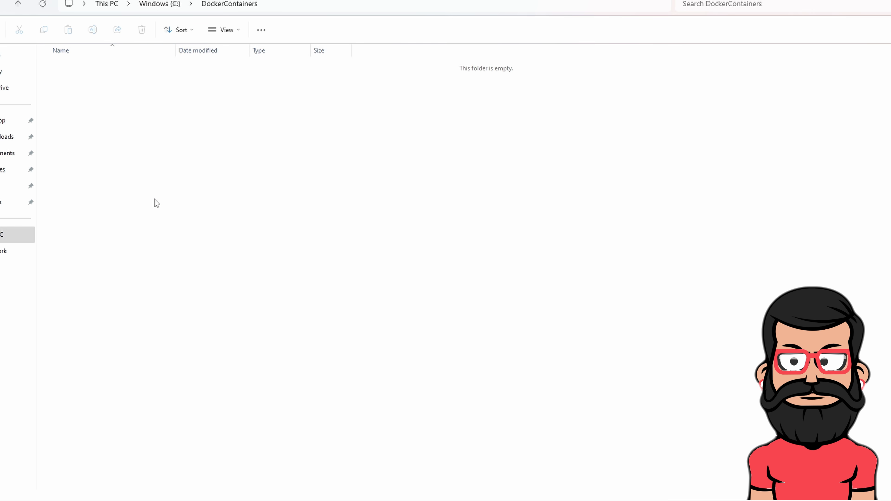
# Create a PiholeConfig folder inside DockerContainers and open it
pyautogui.rightClick(212, 190)
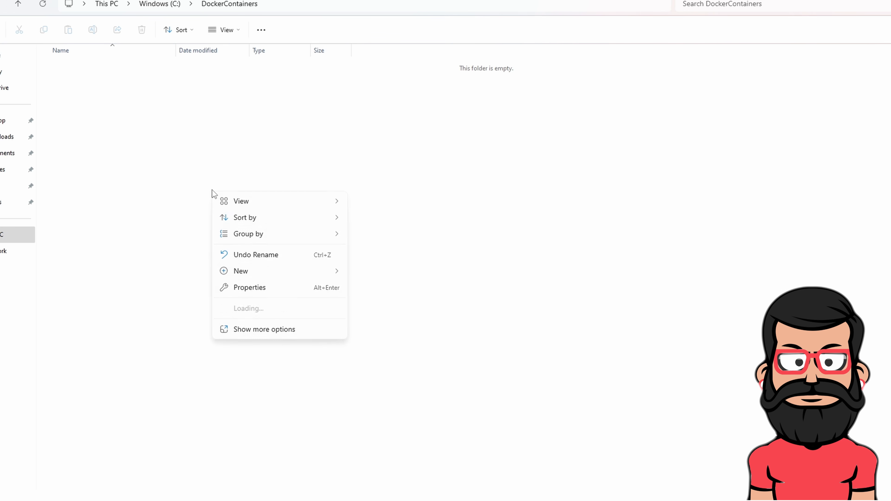
pyautogui.moveTo(254, 273)
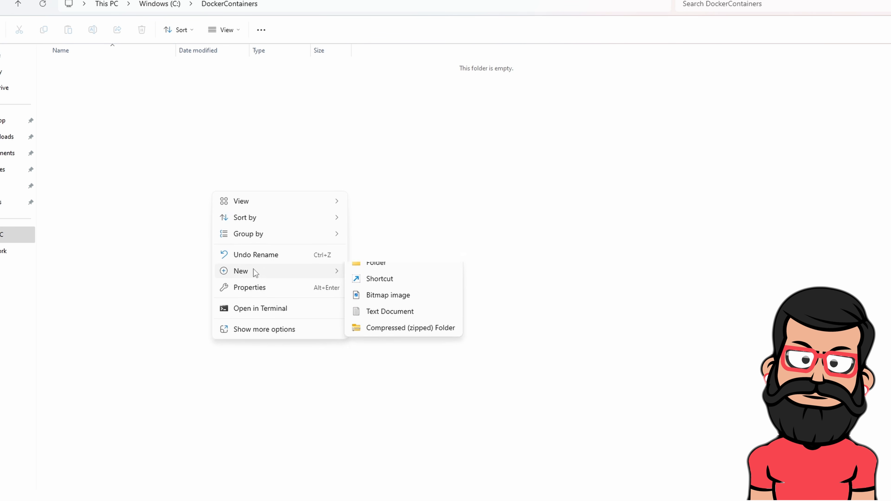
pyautogui.click(398, 273)
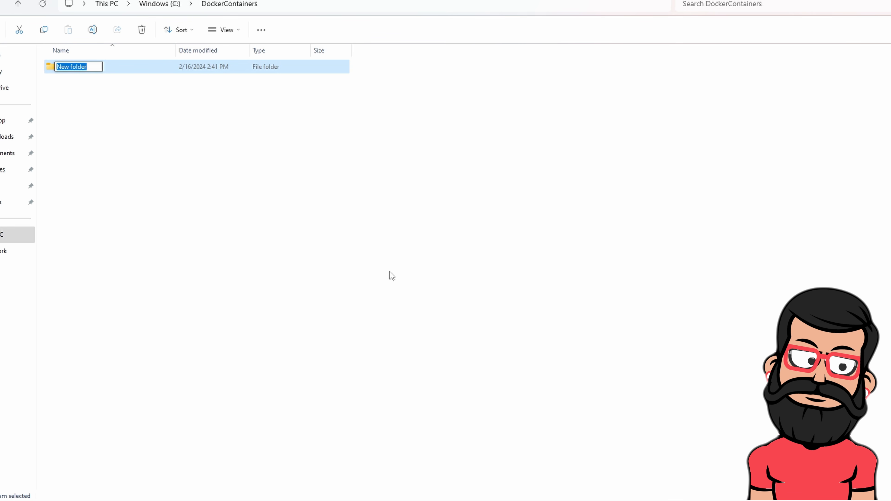
pyautogui.write('P')
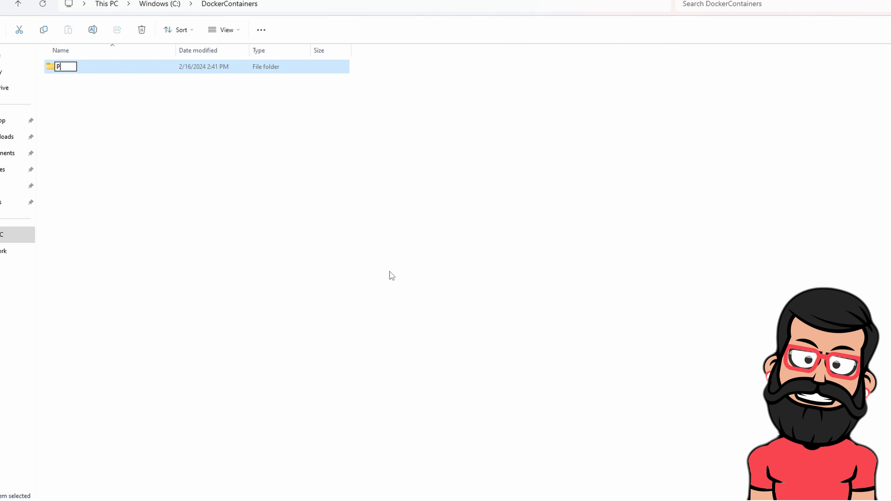
pyautogui.write('iholeCon')
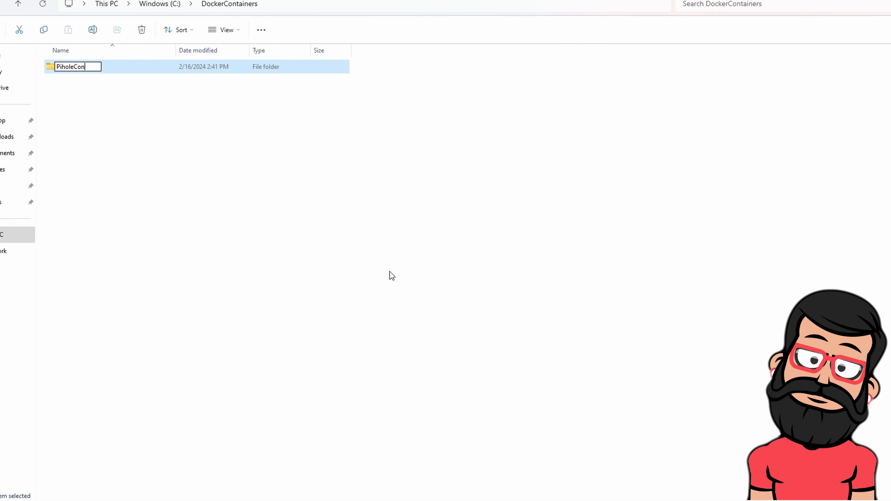
pyautogui.write('fig')
pyautogui.press('Return')
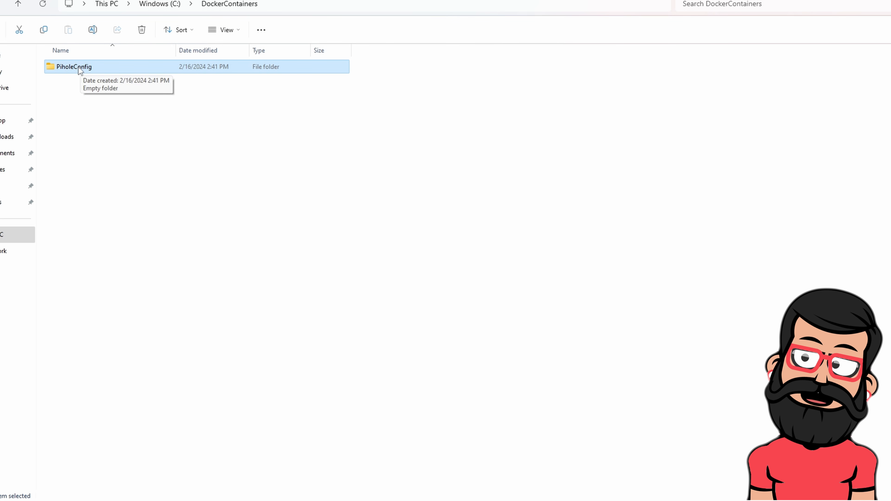
pyautogui.doubleClick(86, 69)
# Add etc-dnsmasq.d and etc-pihole subfolders inside PiholeConfig
pyautogui.rightClick(153, 103)
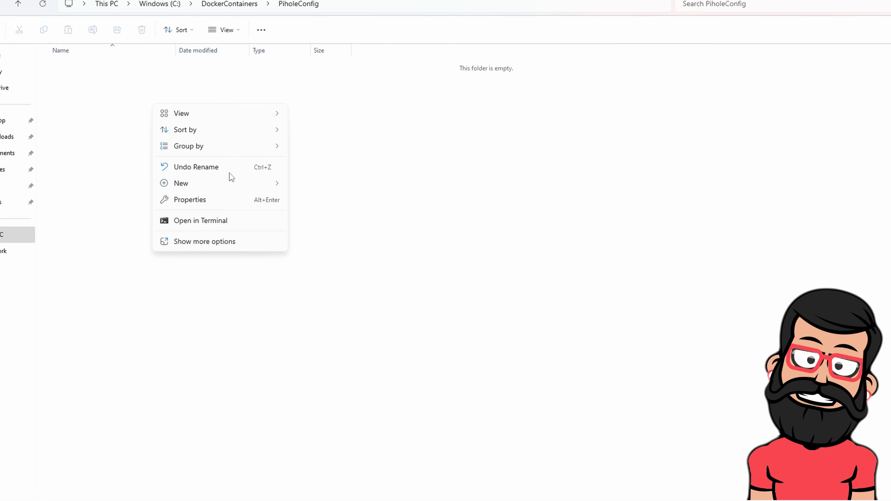
pyautogui.moveTo(198, 184)
pyautogui.click(326, 184)
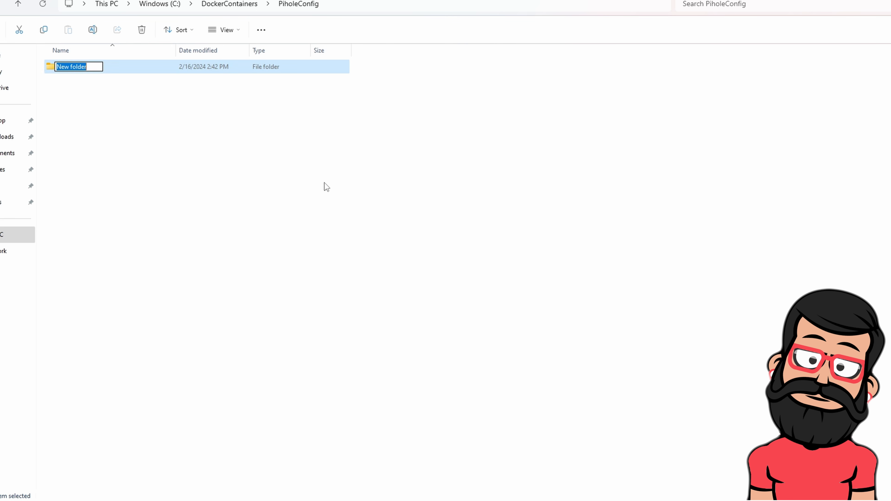
pyautogui.write('et')
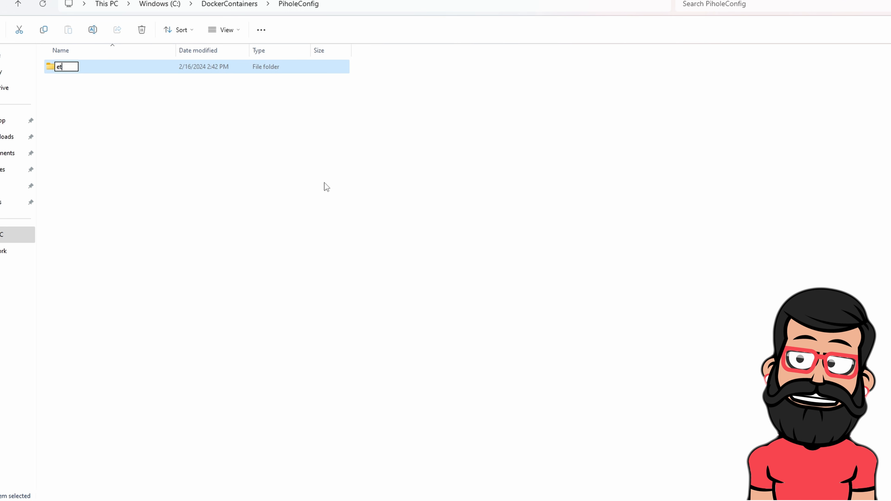
pyautogui.write('c-dn')
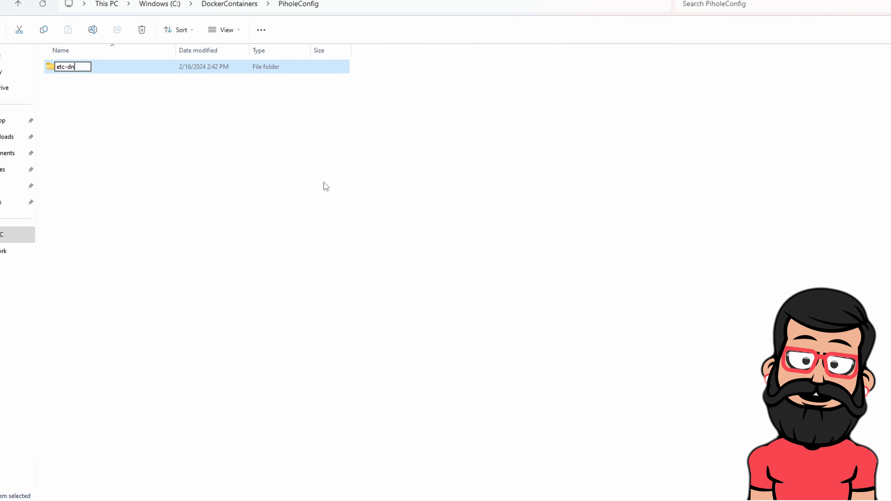
pyautogui.write('smasq.d')
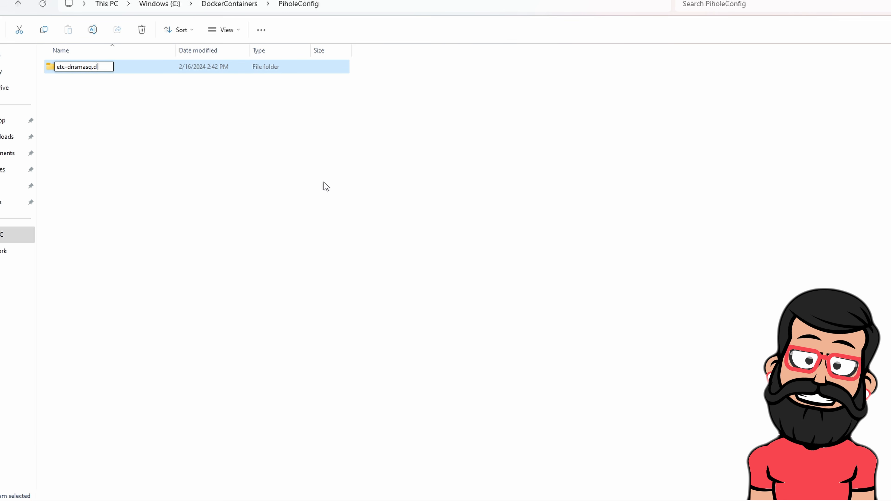
pyautogui.press('Return')
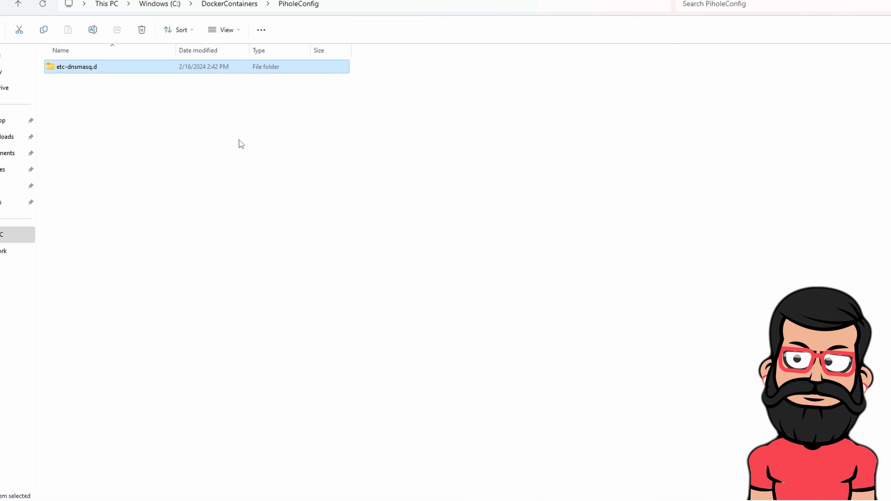
pyautogui.rightClick(164, 133)
pyautogui.moveTo(203, 213)
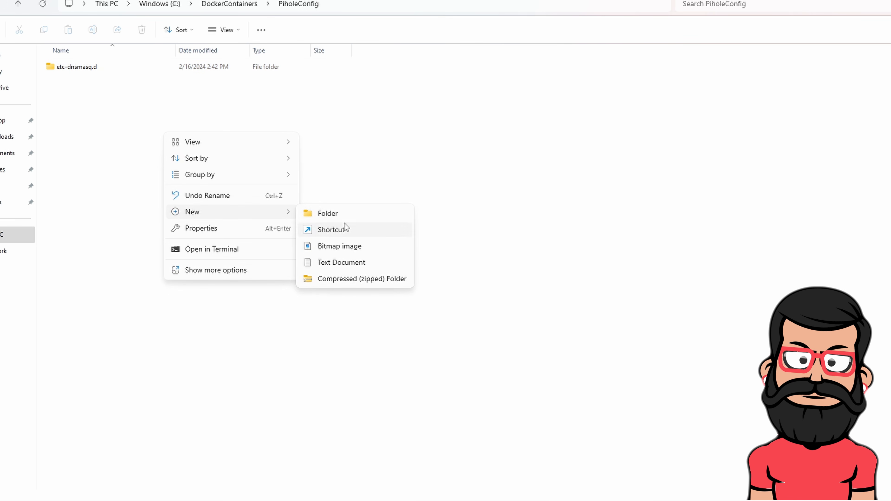
pyautogui.click(330, 212)
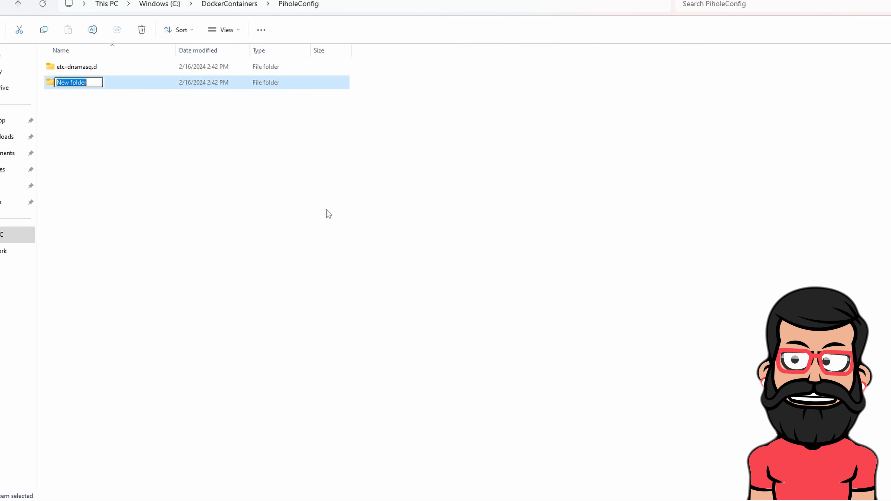
pyautogui.write('etc')
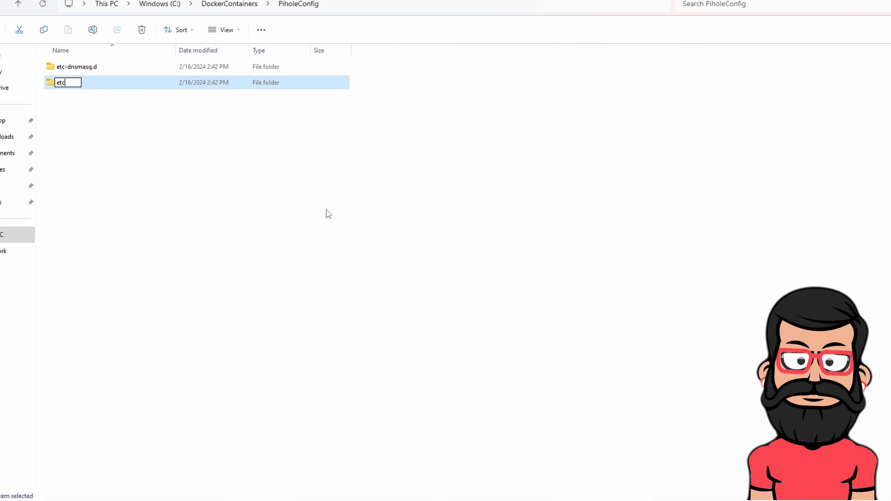
pyautogui.write('-pihole')
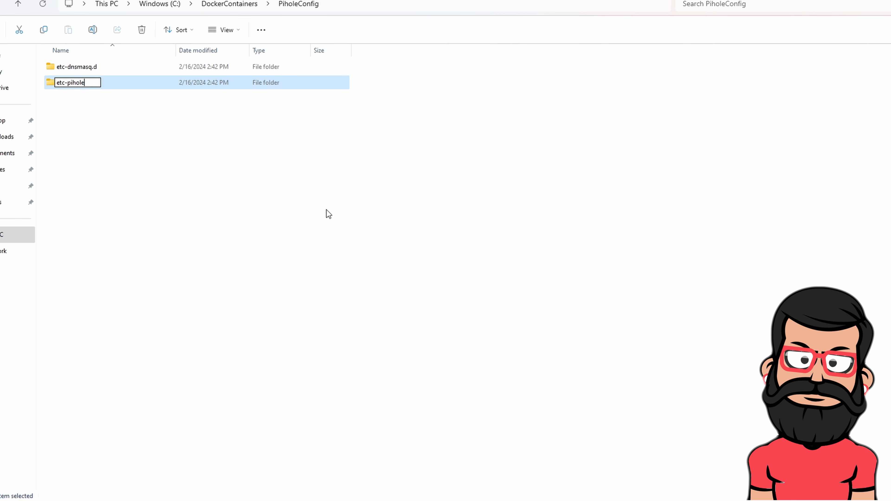
pyautogui.press('Return')
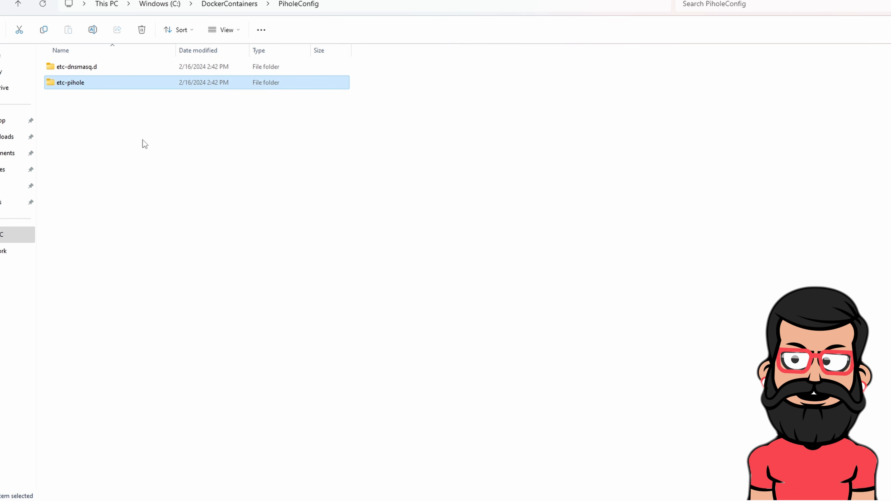
pyautogui.click(165, 4)
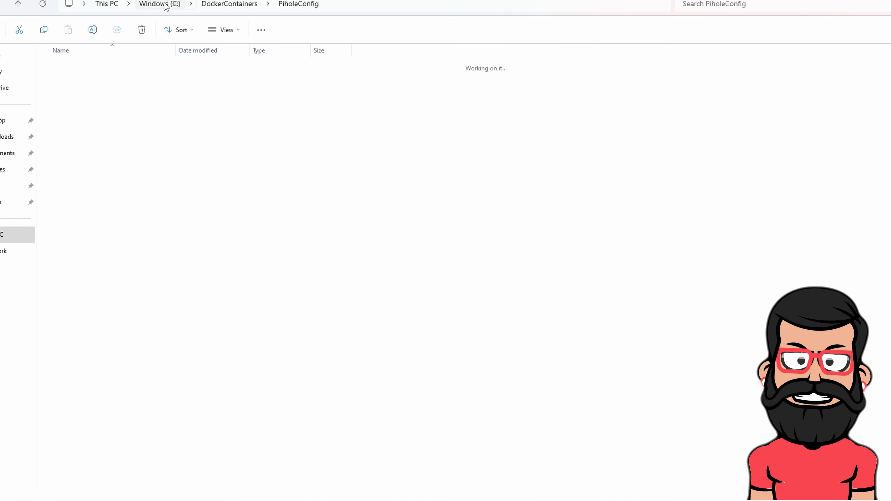
# Reopen DockerContainers\PiholeConfig, shift Explorer right, and bring the docker-commands Notepad forward
pyautogui.doubleClick(106, 66)
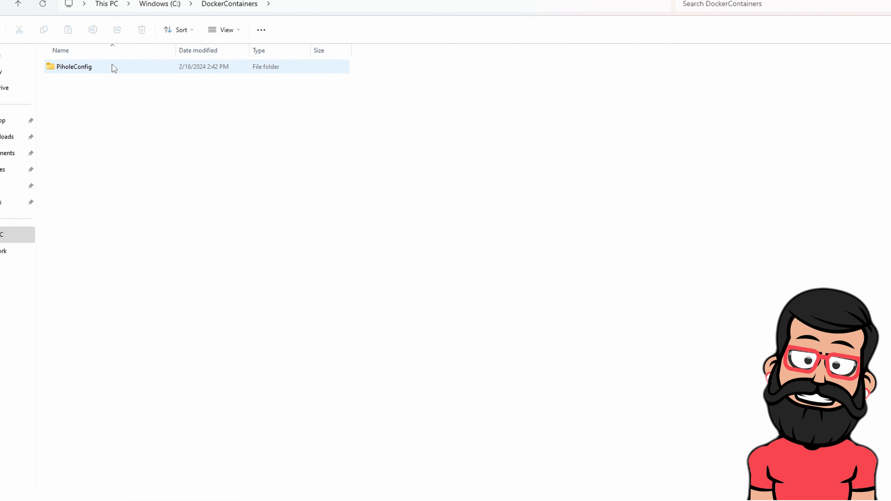
pyautogui.doubleClick(109, 67)
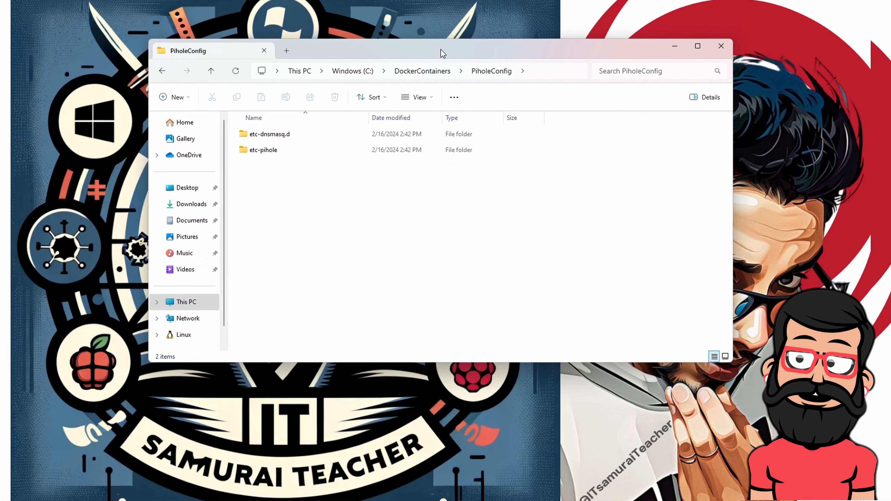
pyautogui.moveTo(442, 53); pyautogui.dragTo(561, 60)
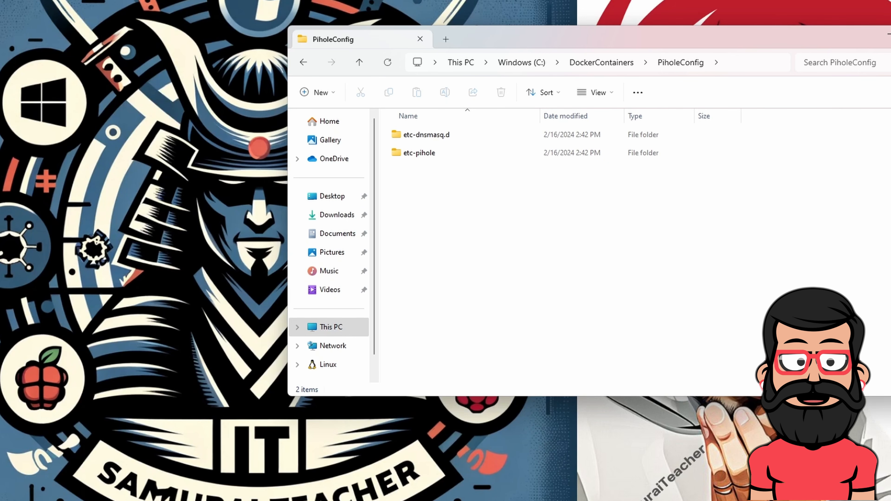
pyautogui.hotkey('alt', 'Tab')
pyautogui.click(466, 263)
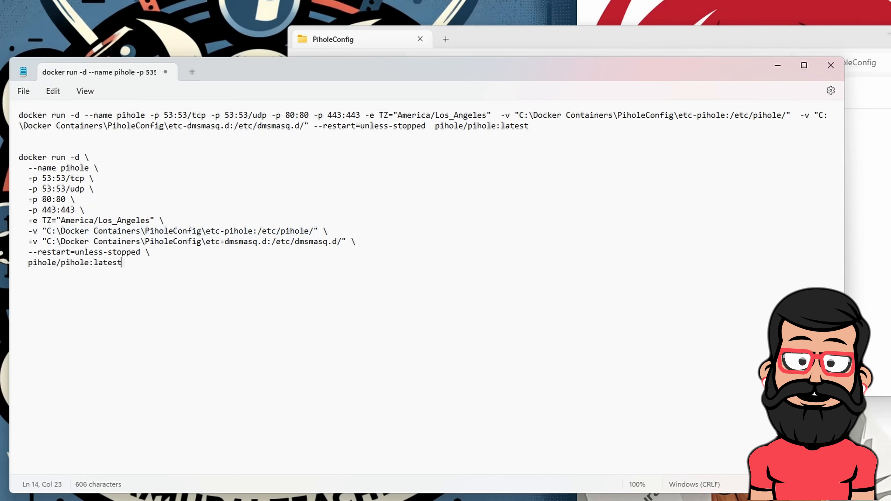
pyautogui.moveTo(532, 126); pyautogui.dragTo(19, 116)
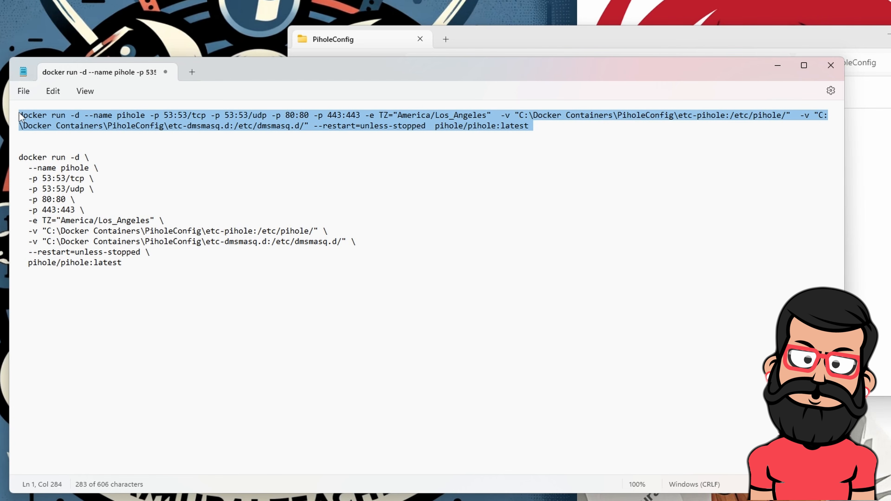
pyautogui.click(14, 150)
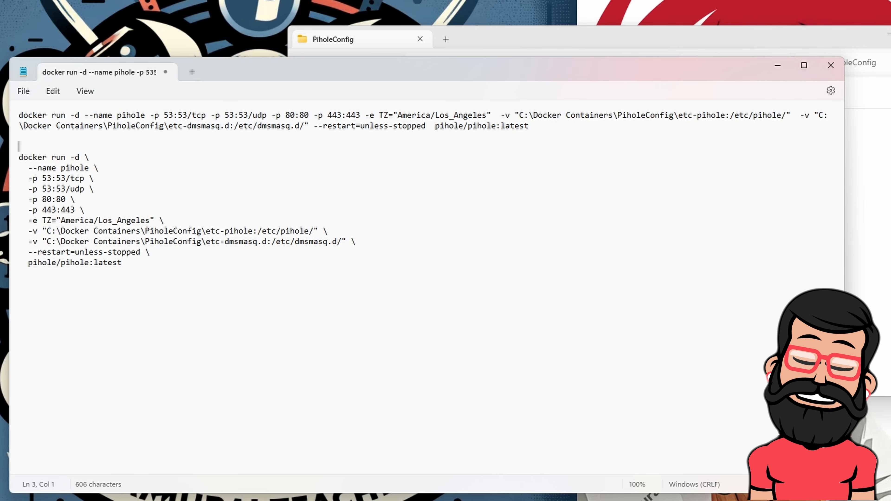
pyautogui.moveTo(16, 155); pyautogui.dragTo(136, 268)
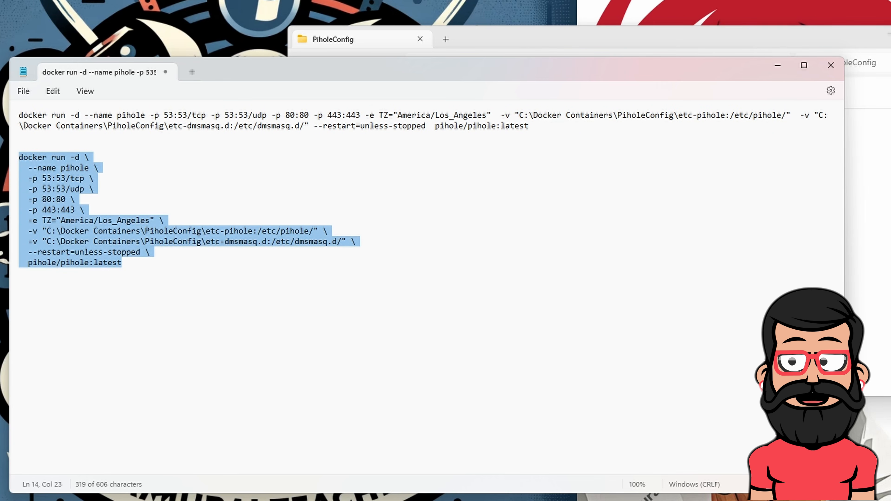
pyautogui.moveTo(532, 126); pyautogui.dragTo(17, 116)
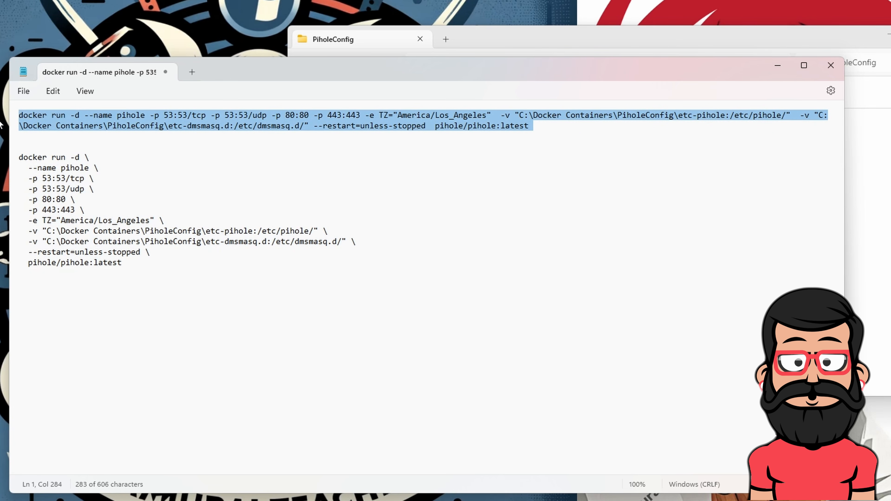
pyautogui.click(94, 178)
pyautogui.click(99, 167)
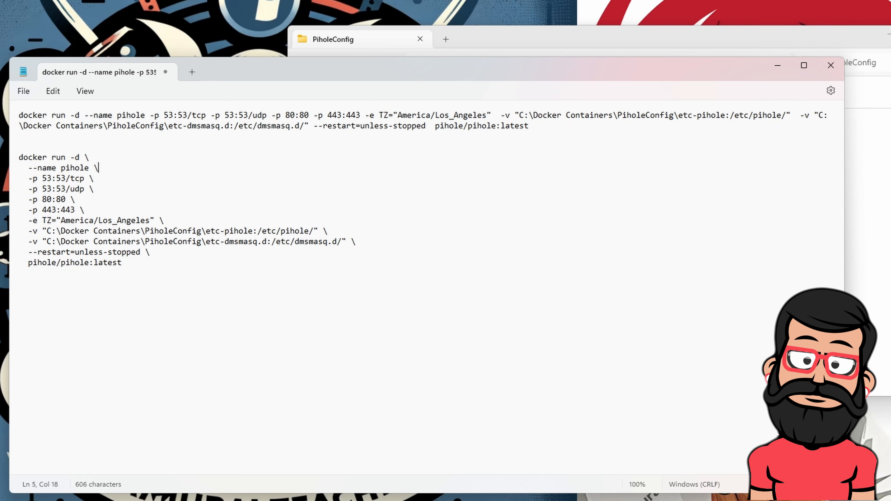
pyautogui.moveTo(126, 263); pyautogui.dragTo(16, 156)
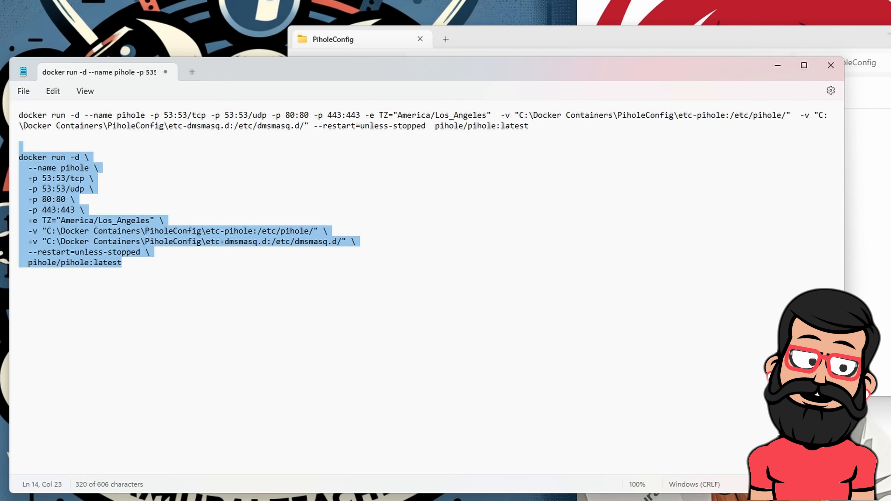
pyautogui.click(94, 178)
pyautogui.moveTo(127, 264); pyautogui.dragTo(16, 156)
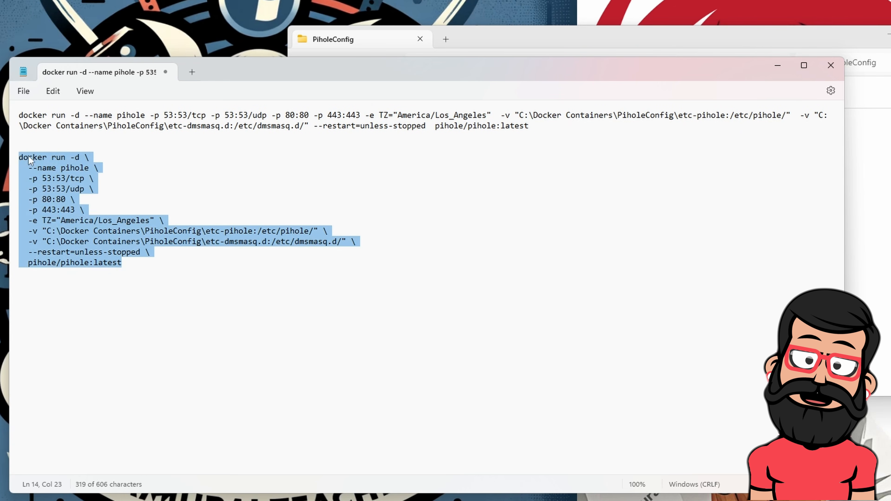
pyautogui.moveTo(532, 126); pyautogui.dragTo(15, 118)
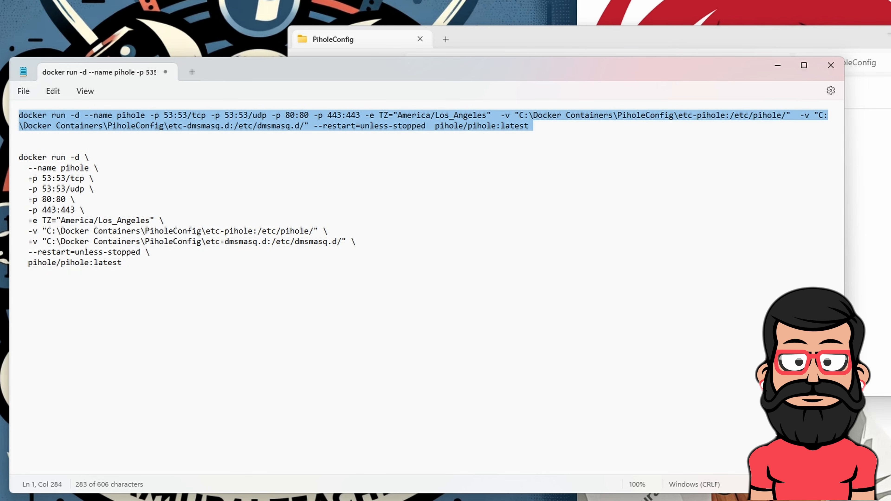
pyautogui.moveTo(90, 158); pyautogui.dragTo(71, 159)
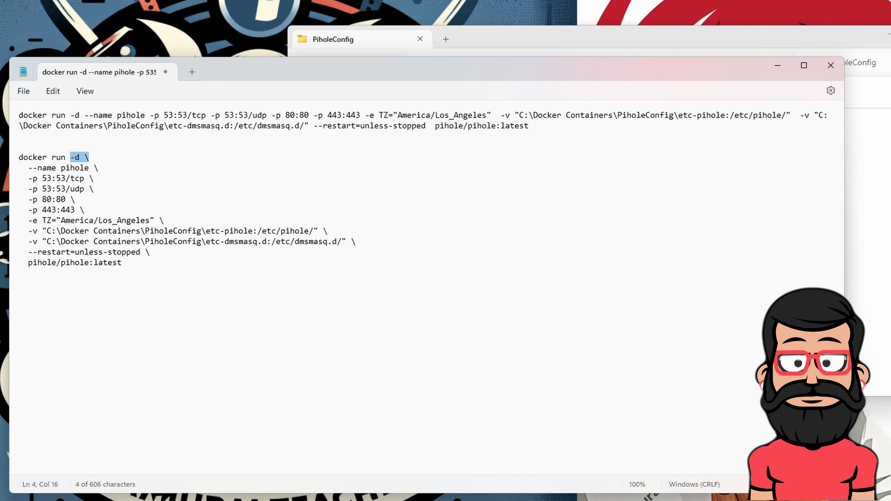
pyautogui.moveTo(98, 168); pyautogui.dragTo(24, 169)
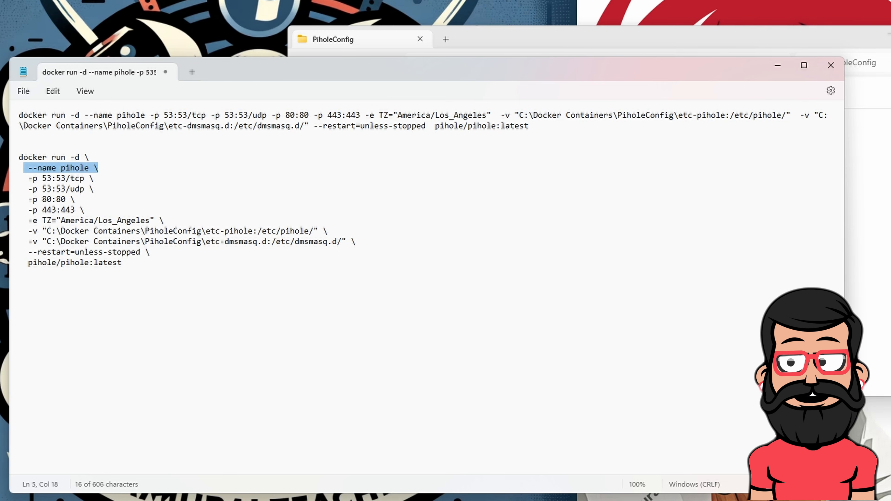
pyautogui.moveTo(28, 180); pyautogui.dragTo(89, 180)
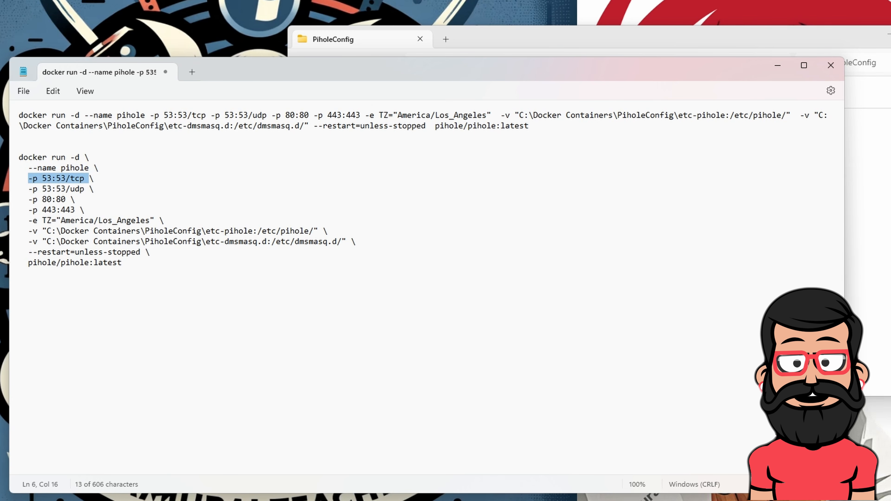
pyautogui.moveTo(24, 179); pyautogui.dragTo(112, 193)
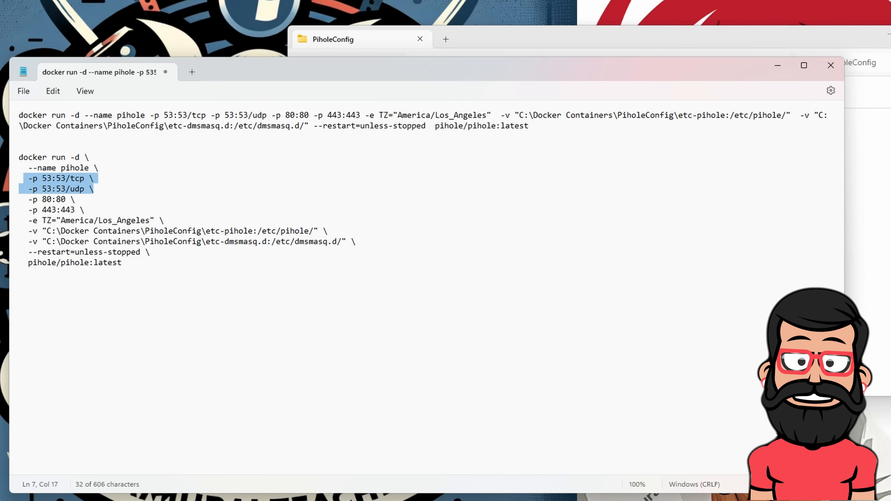
pyautogui.moveTo(28, 199); pyautogui.dragTo(75, 206)
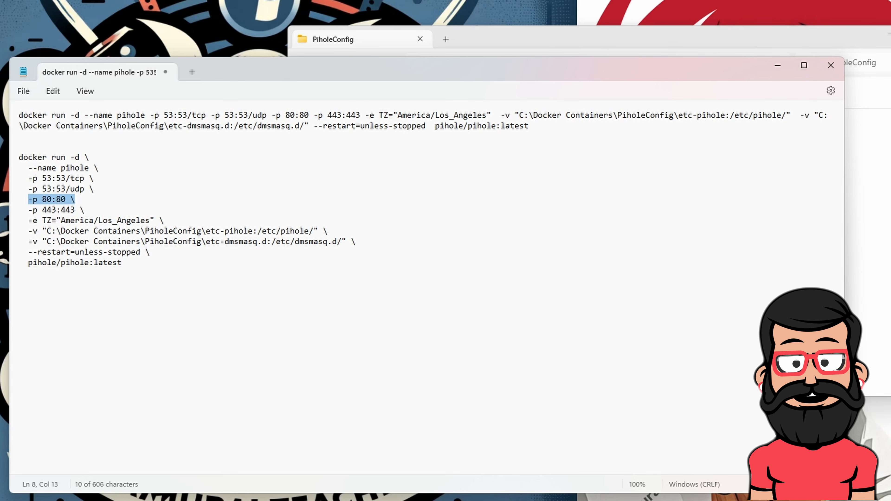
pyautogui.moveTo(33, 210); pyautogui.dragTo(76, 210)
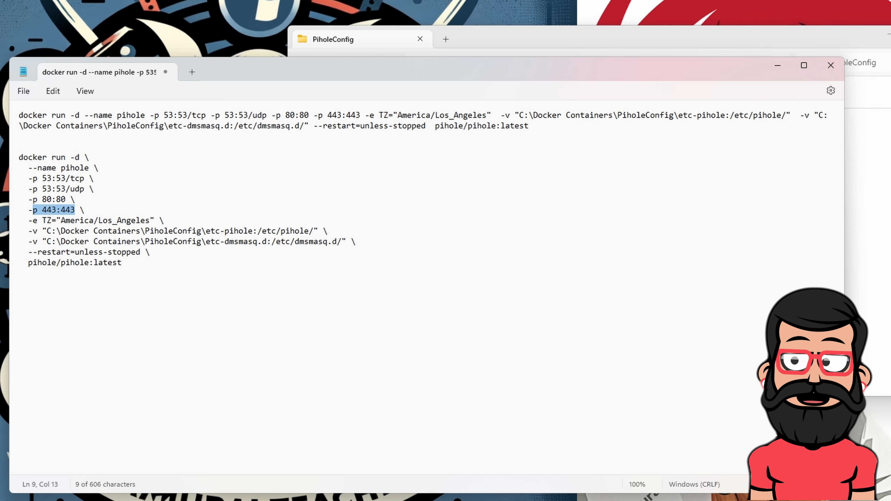
pyautogui.moveTo(28, 221); pyautogui.dragTo(50, 223)
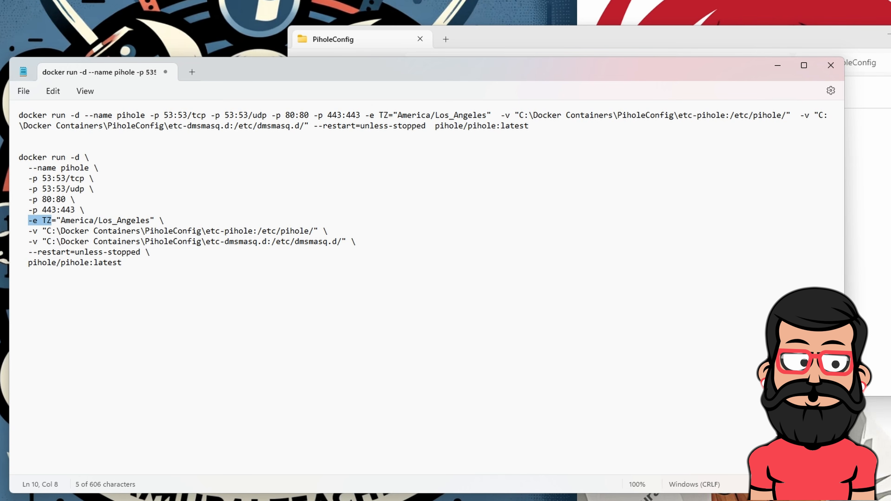
pyautogui.moveTo(61, 225); pyautogui.dragTo(150, 230)
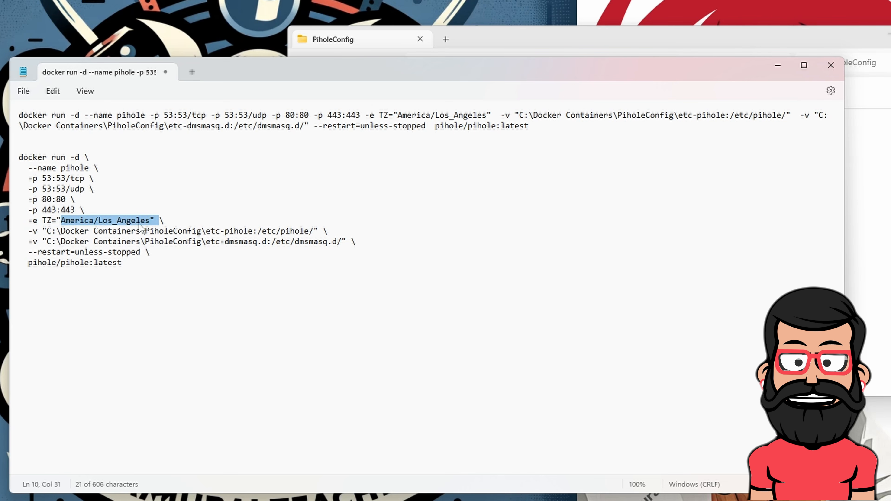
pyautogui.click(94, 220)
pyautogui.moveTo(61, 220); pyautogui.dragTo(151, 224)
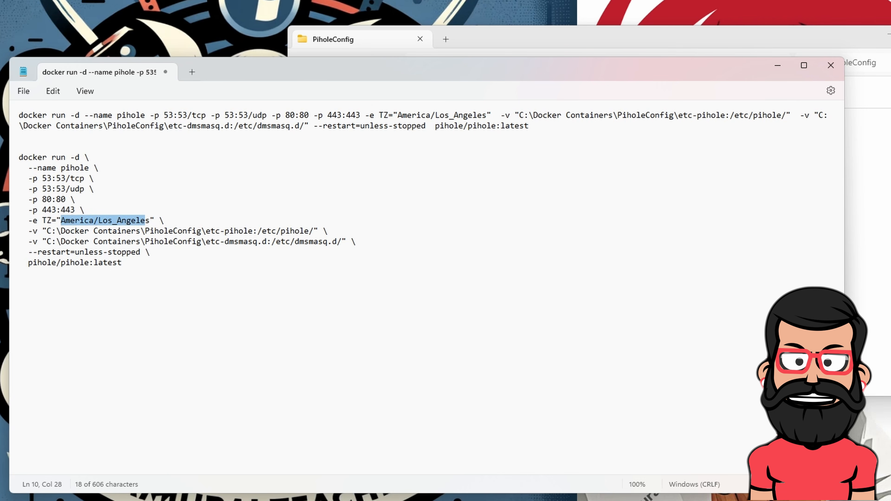
pyautogui.click(178, 212)
pyautogui.moveTo(56, 220); pyautogui.dragTo(154, 221)
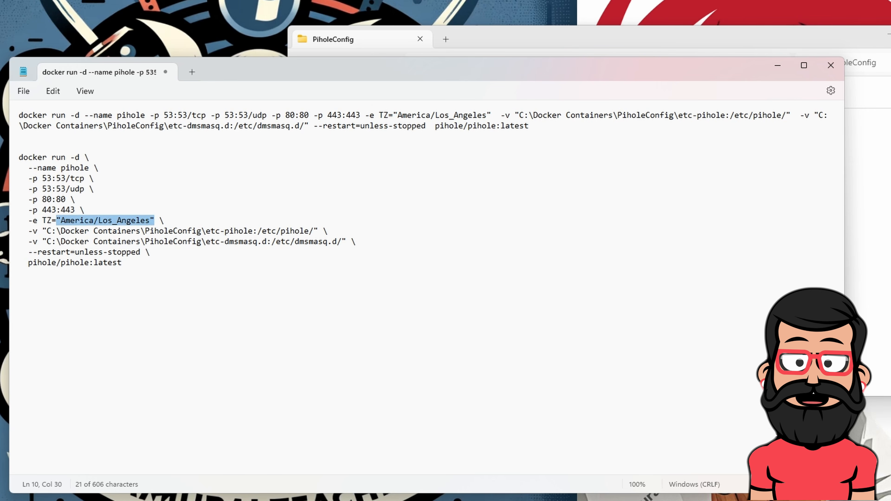
pyautogui.moveTo(28, 230); pyautogui.dragTo(372, 247)
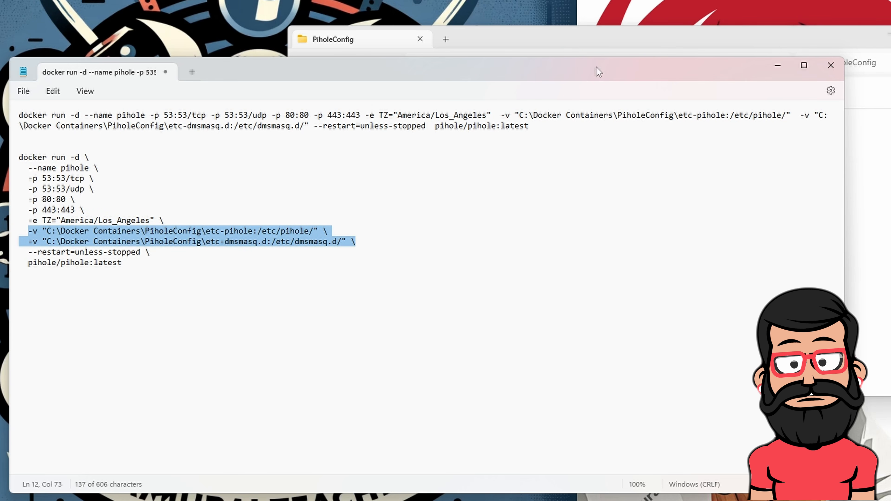
pyautogui.click(628, 49)
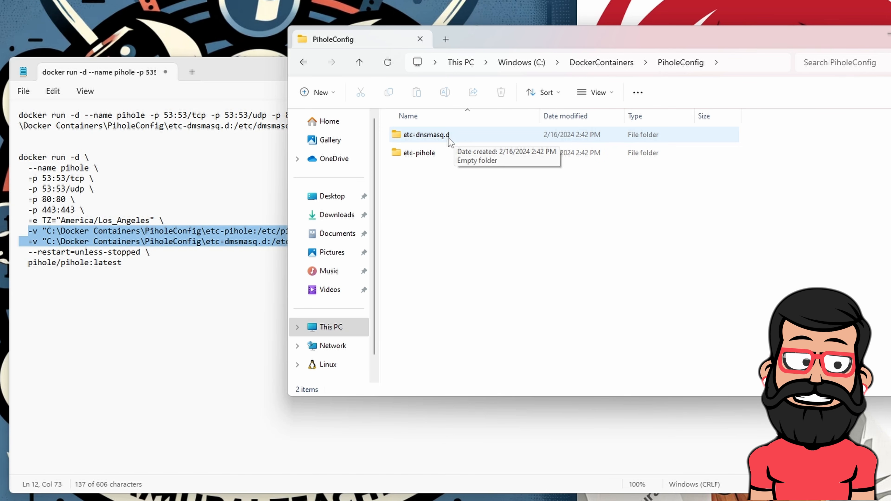
pyautogui.moveTo(569, 33); pyautogui.dragTo(600, 39)
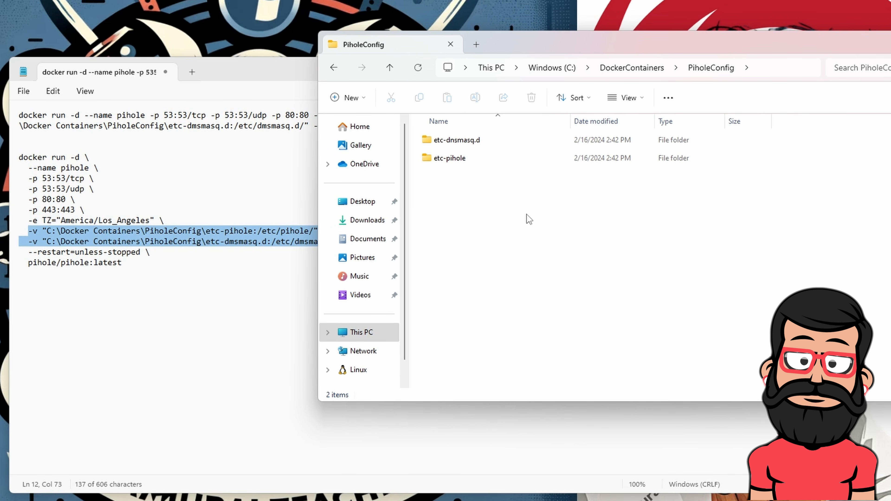
pyautogui.click(275, 84)
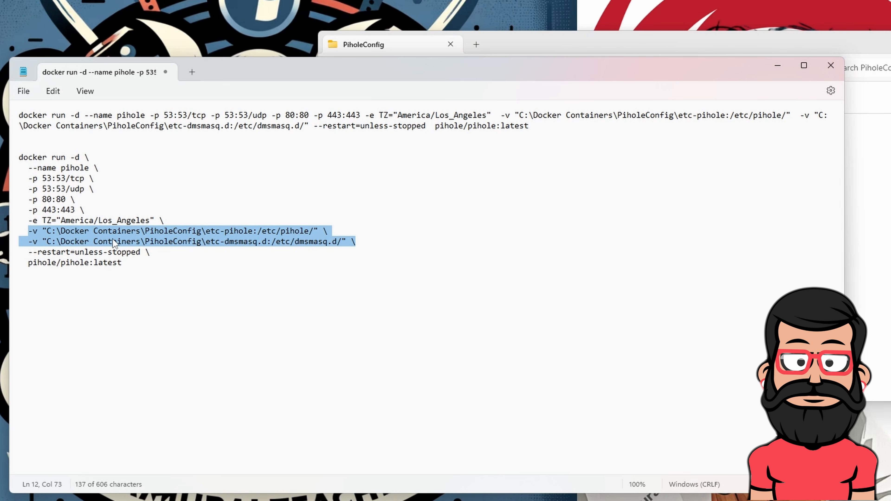
pyautogui.click(197, 231)
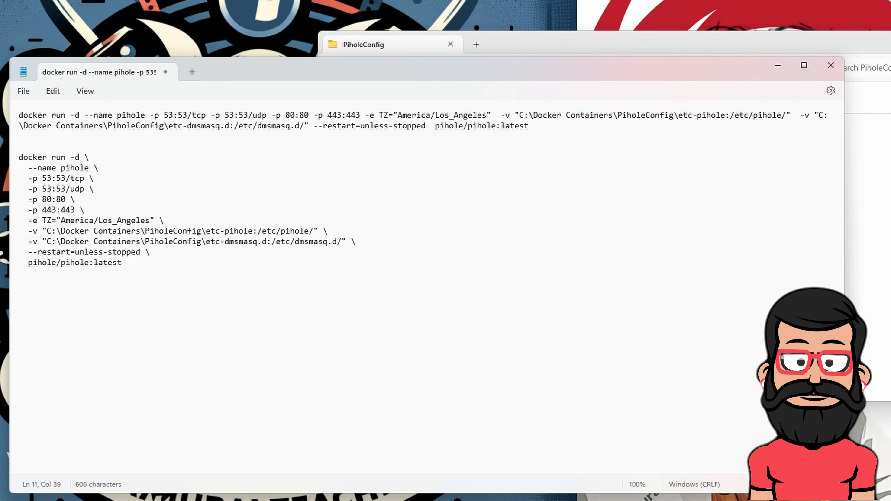
pyautogui.hotkey('shift', 'End')
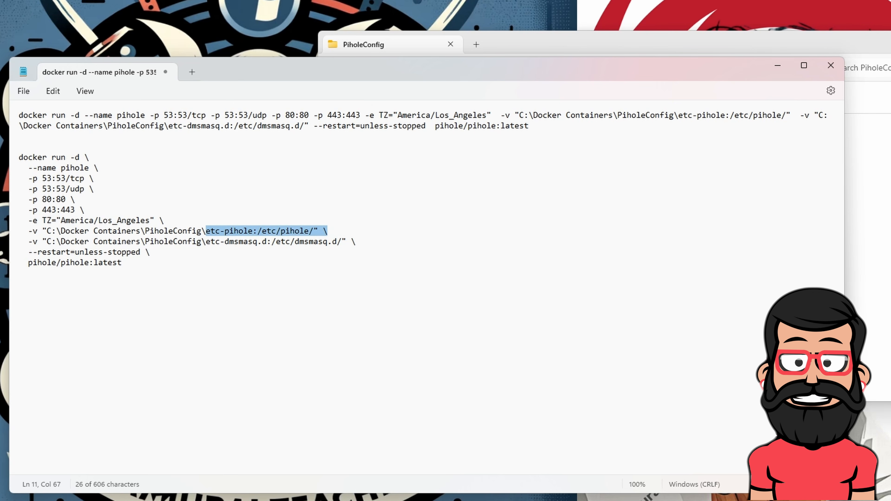
pyautogui.moveTo(356, 242); pyautogui.dragTo(207, 246)
pyautogui.click(318, 232)
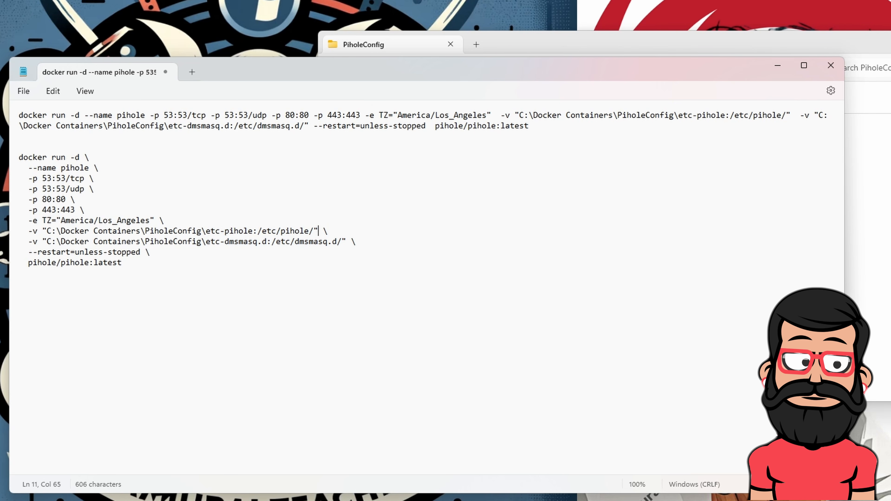
pyautogui.moveTo(337, 233); pyautogui.dragTo(196, 234)
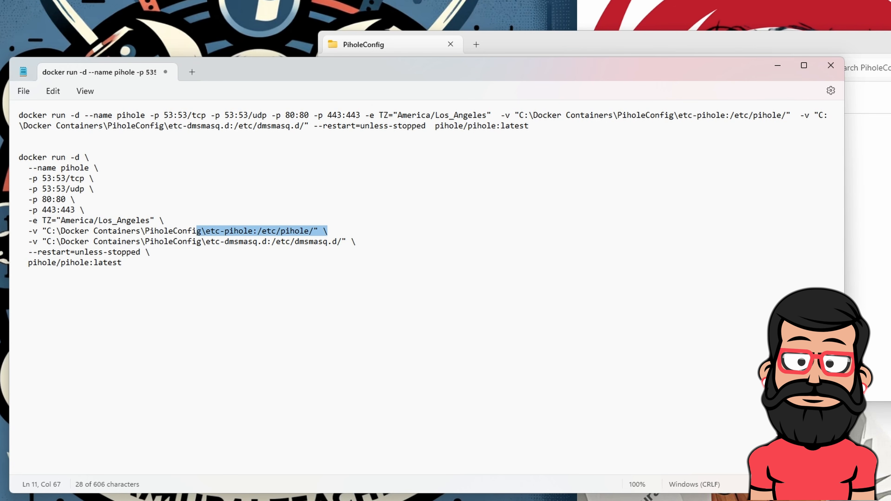
pyautogui.click(183, 241)
pyautogui.moveTo(202, 241); pyautogui.dragTo(266, 242)
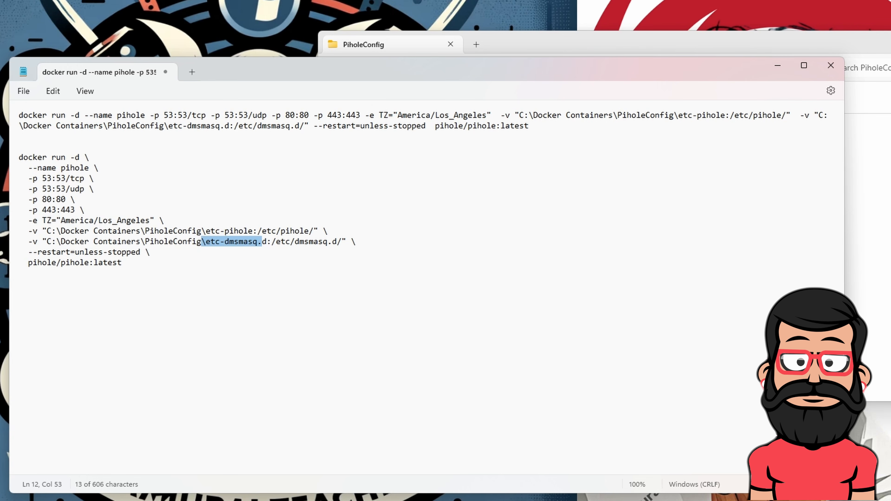
pyautogui.moveTo(149, 252); pyautogui.dragTo(28, 242)
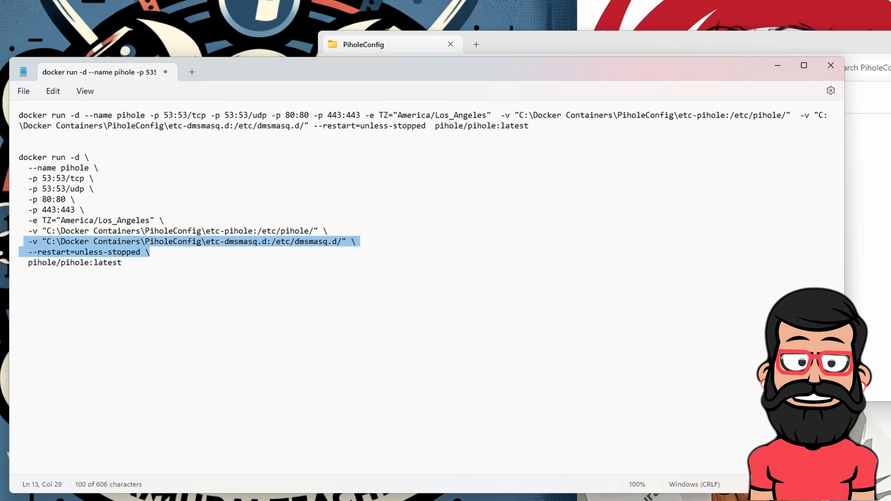
pyautogui.click(195, 287)
pyautogui.moveTo(358, 242); pyautogui.dragTo(18, 233)
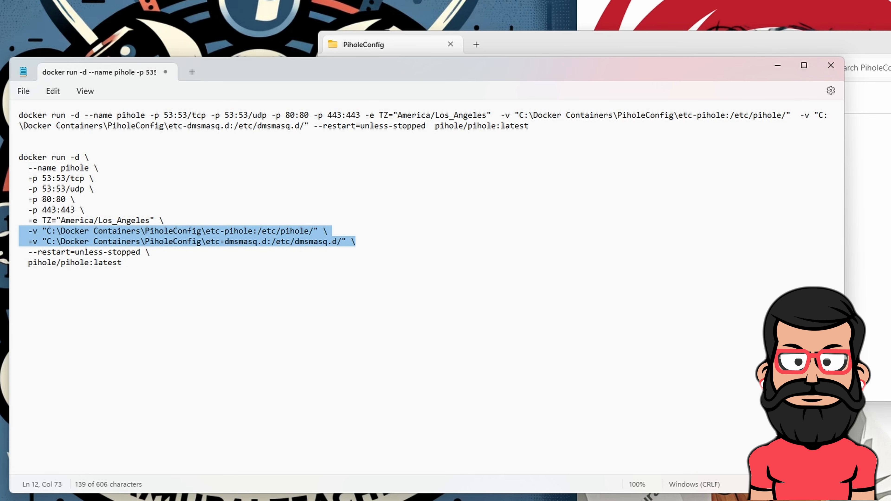
pyautogui.moveTo(150, 252); pyautogui.dragTo(25, 258)
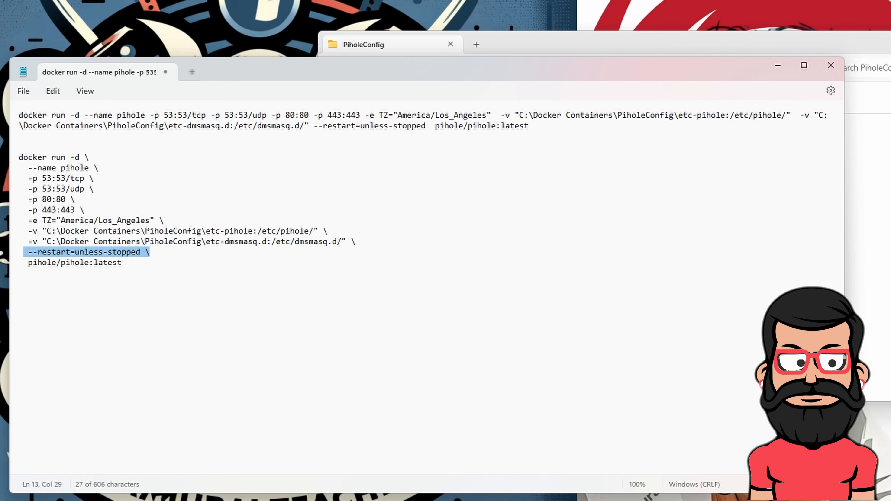
pyautogui.moveTo(123, 263); pyautogui.dragTo(28, 263)
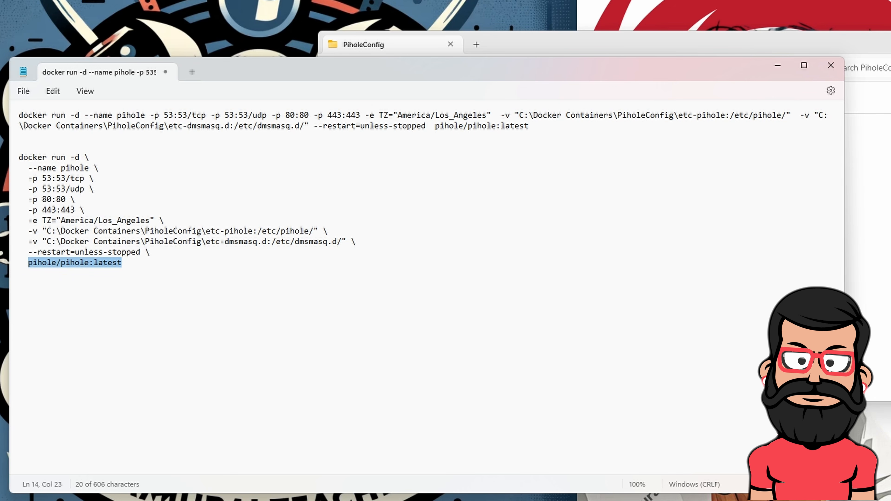
pyautogui.moveTo(18, 273); pyautogui.dragTo(8, 159)
pyautogui.click(468, 131)
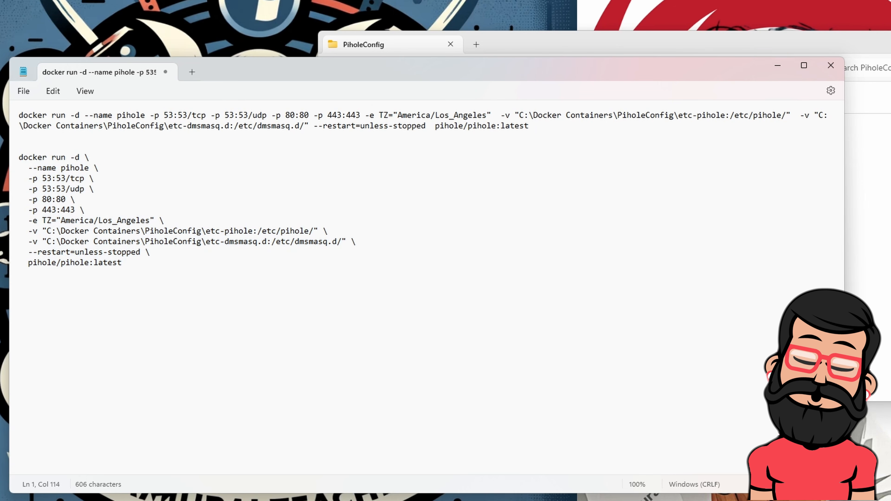
pyautogui.moveTo(532, 127); pyautogui.dragTo(8, 118)
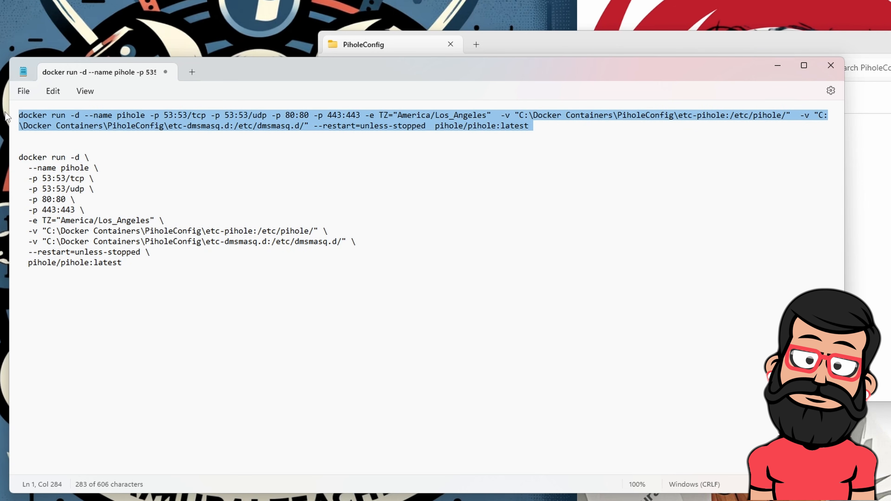
# Copy the one-line pihole docker run command and launch Command Prompt as administrator
pyautogui.rightClick(59, 121)
pyautogui.click(106, 181)
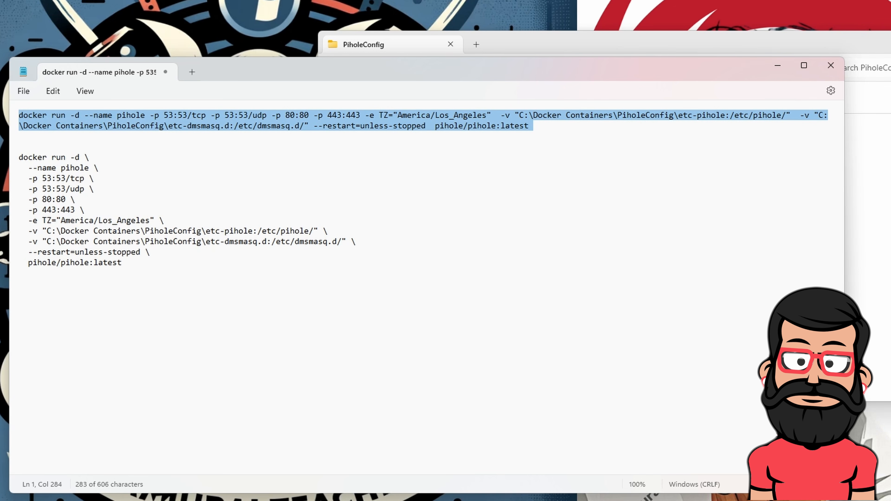
pyautogui.press('super')
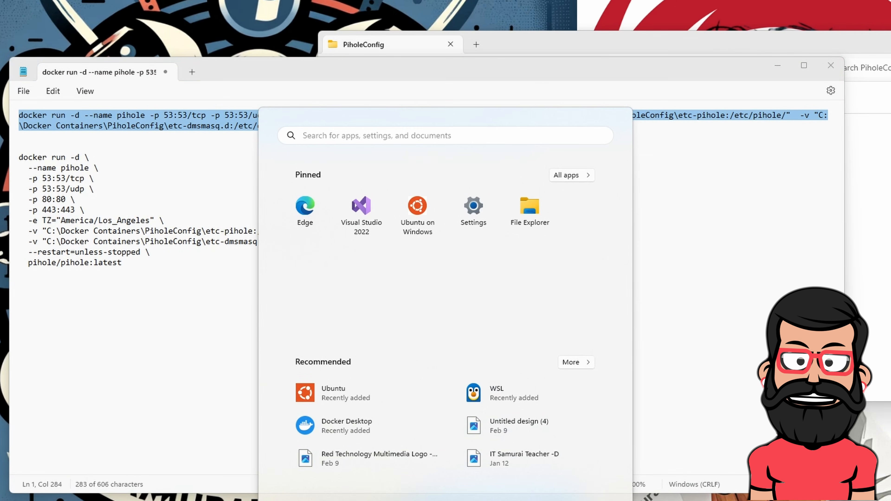
pyautogui.write('cmd')
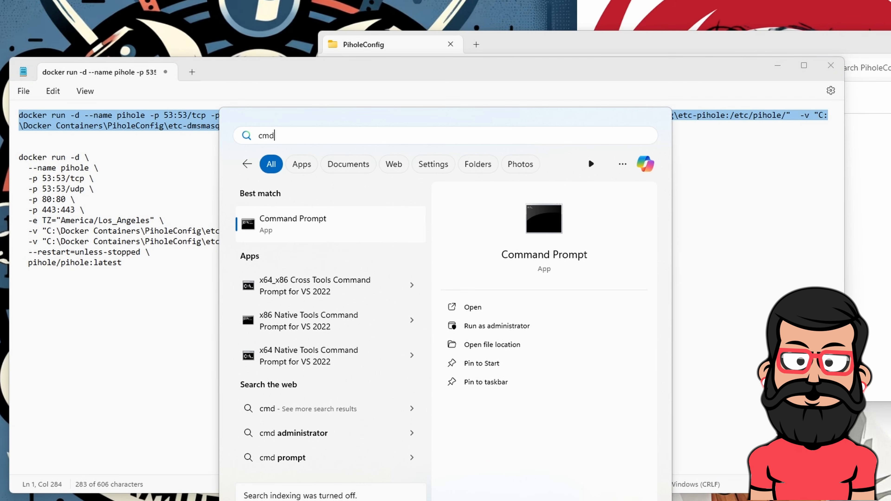
pyautogui.rightClick(313, 223)
pyautogui.click(352, 241)
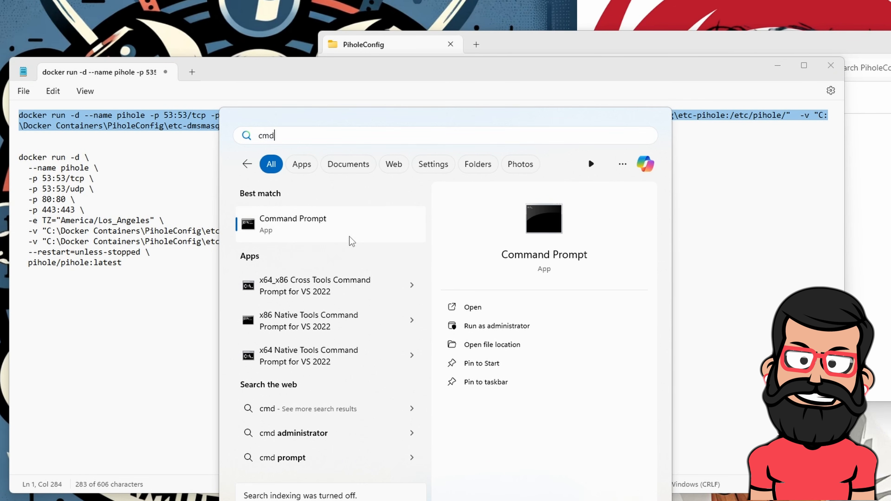
pyautogui.click(430, 345)
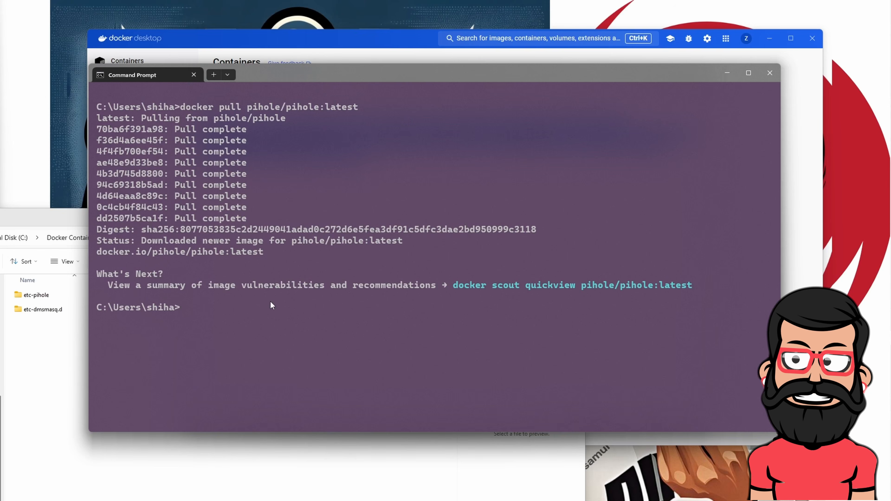
# Paste and run the docker run command, selecting the returned container ID
pyautogui.hotkey('ctrl', 'v')
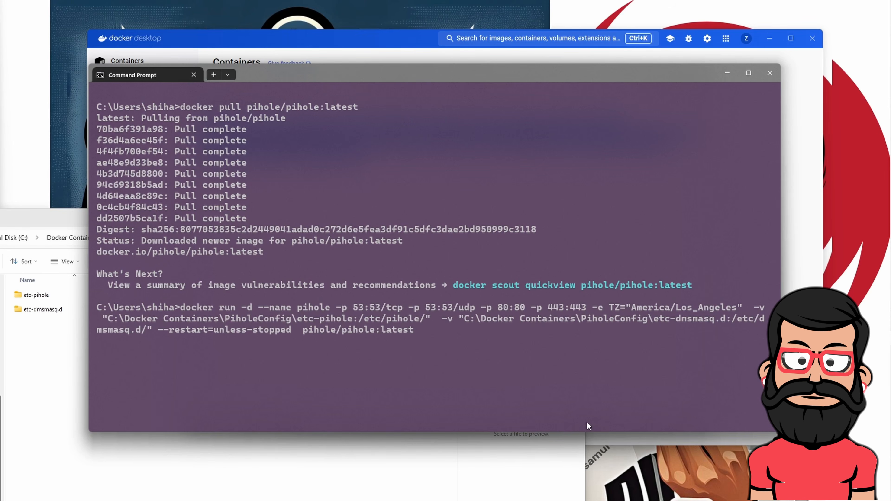
pyautogui.press('Return')
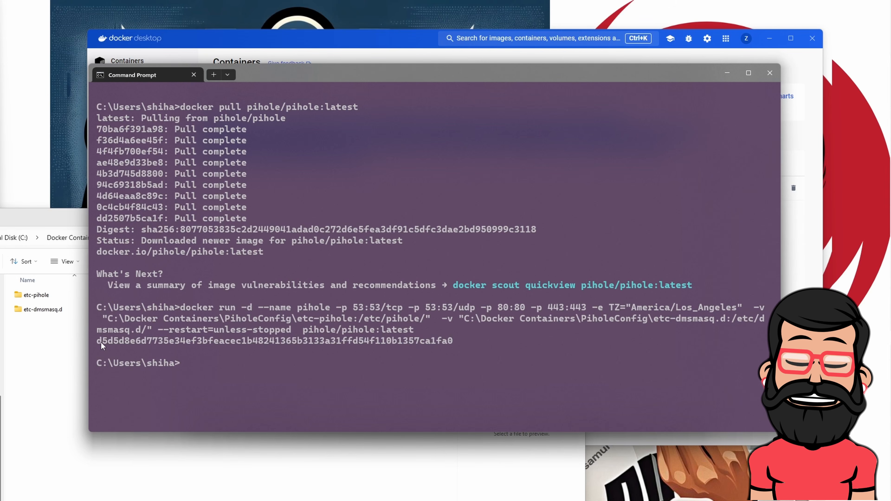
pyautogui.moveTo(98, 342); pyautogui.dragTo(447, 342)
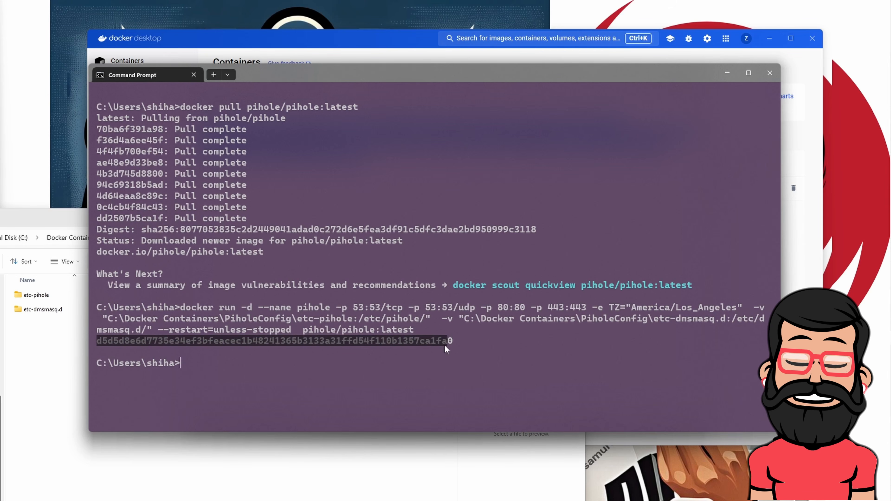
pyautogui.click(184, 53)
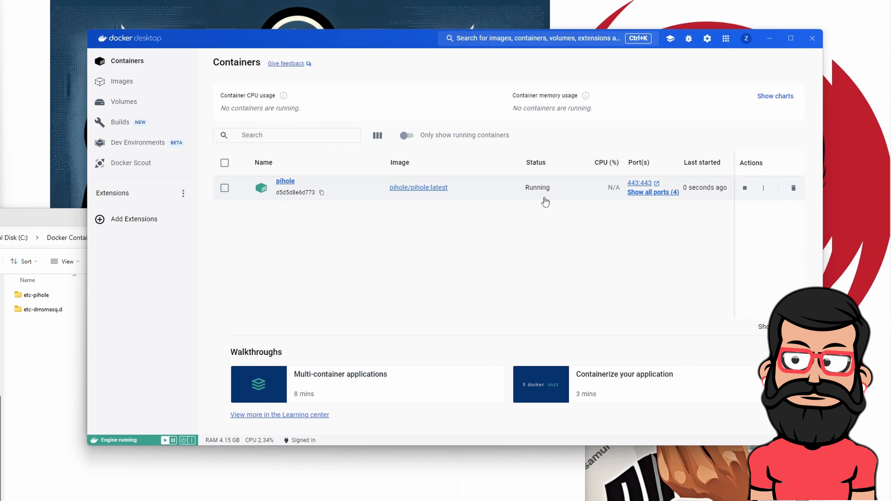
pyautogui.click(122, 85)
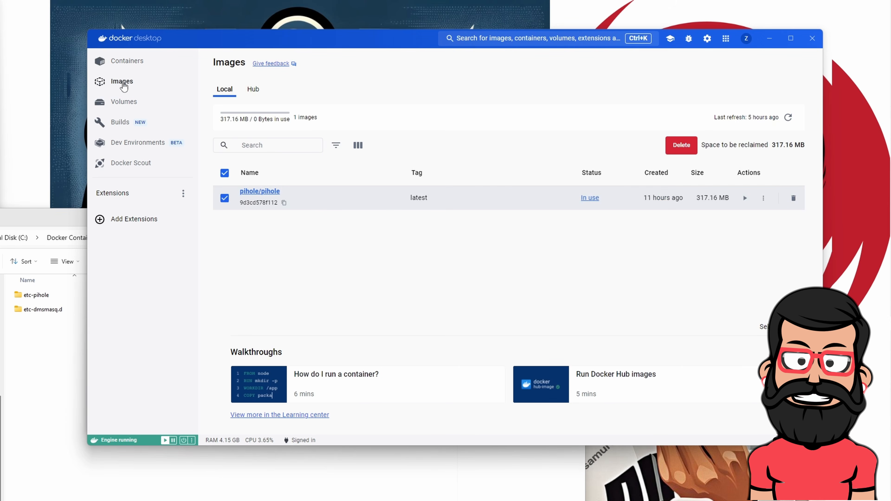
pyautogui.click(124, 61)
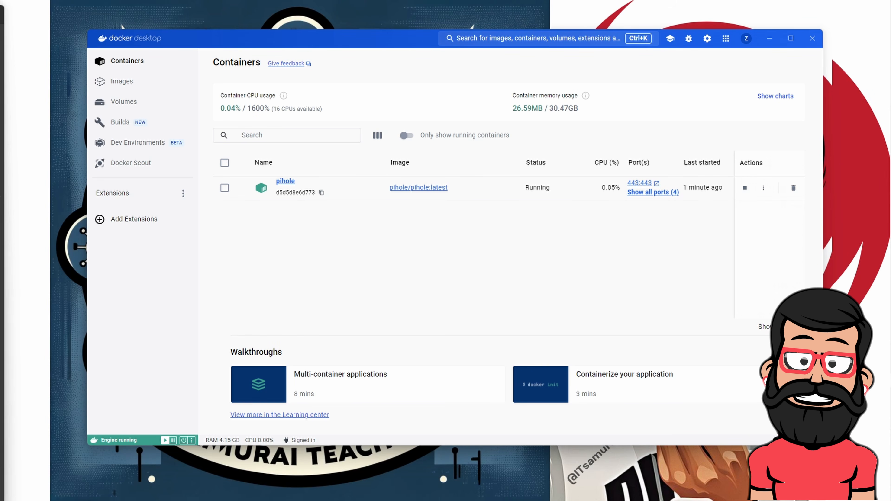
pyautogui.moveTo(0, 68); pyautogui.dragTo(258, 22)
pyautogui.click(646, 261)
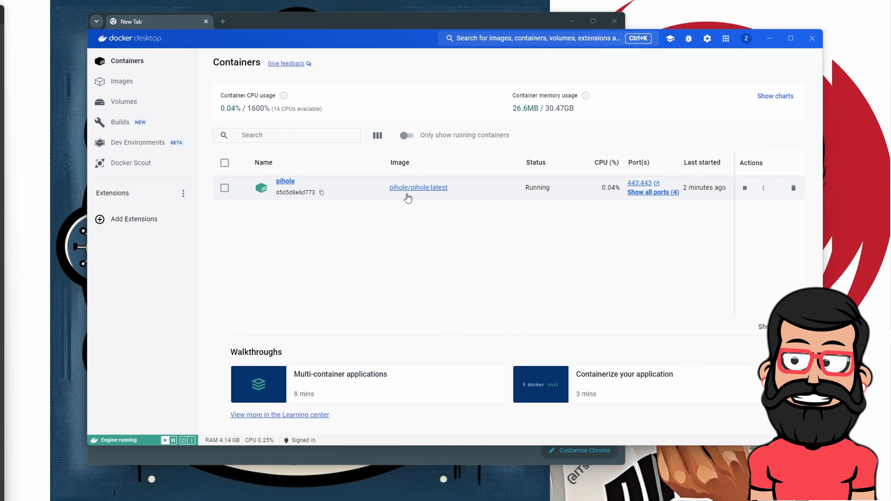
# Widen Chrome and load localhost/admin in the address bar
pyautogui.click(305, 23)
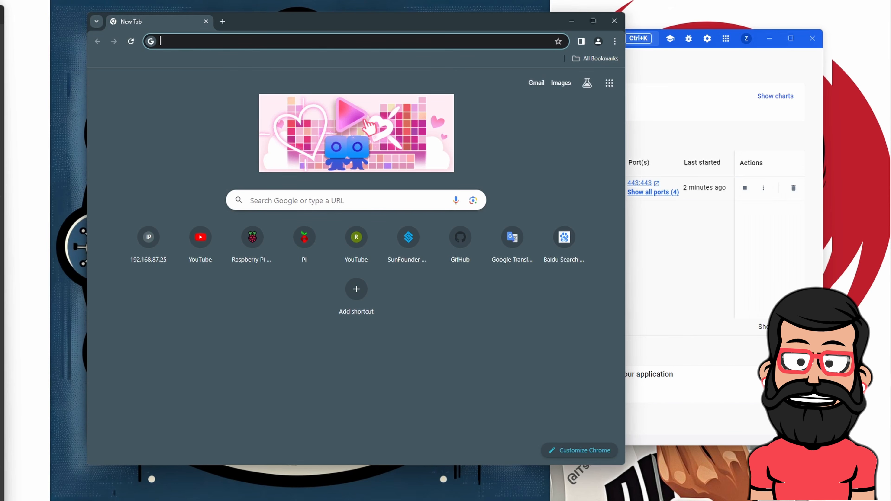
pyautogui.click(201, 41)
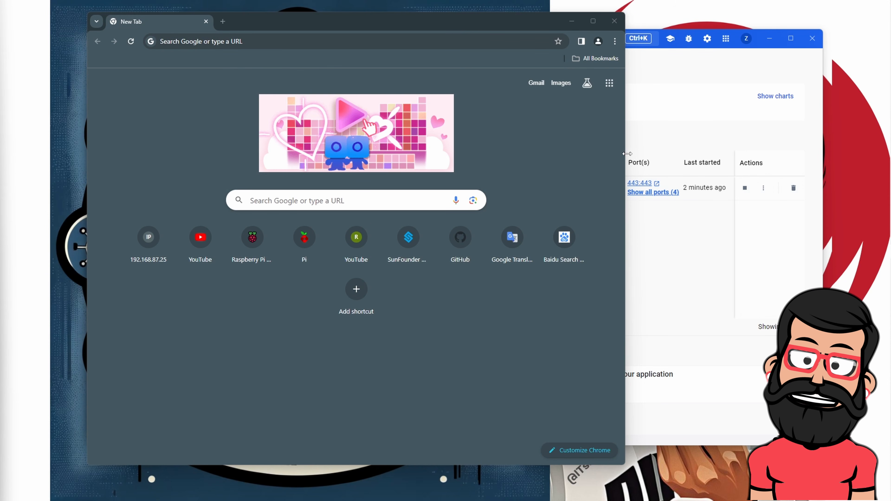
pyautogui.moveTo(627, 153); pyautogui.dragTo(736, 153)
pyautogui.click(273, 41)
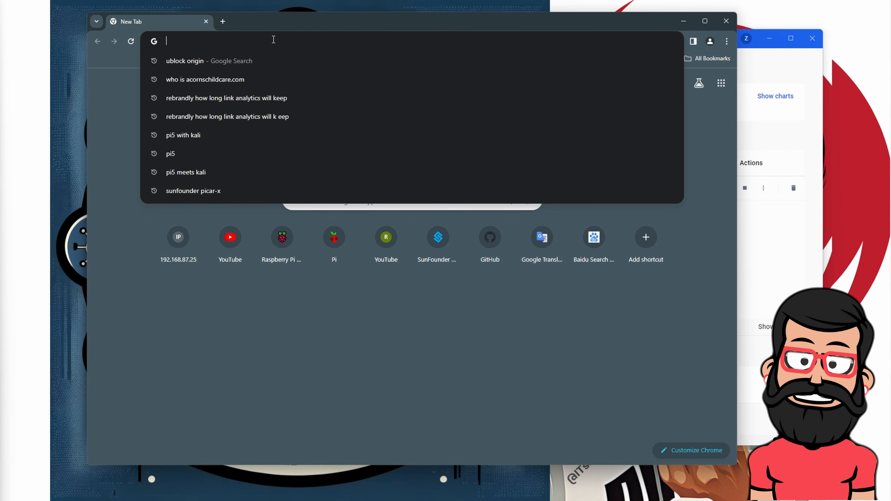
pyautogui.write('http')
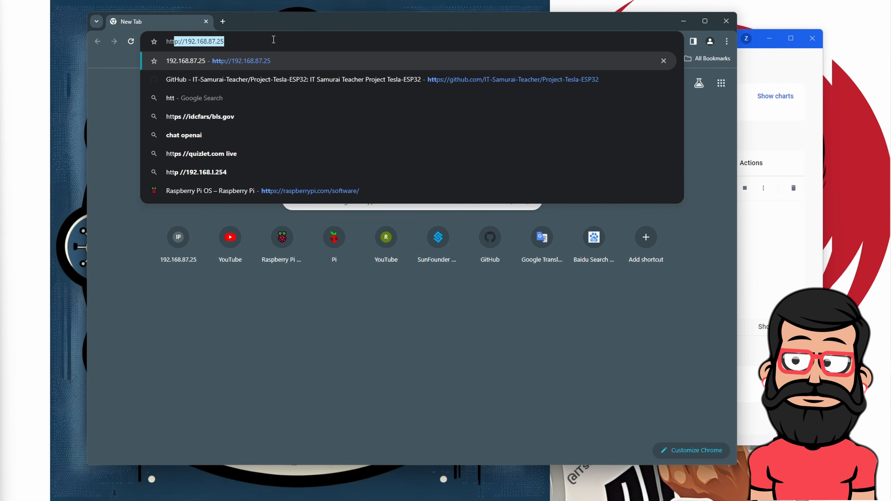
pyautogui.write('://')
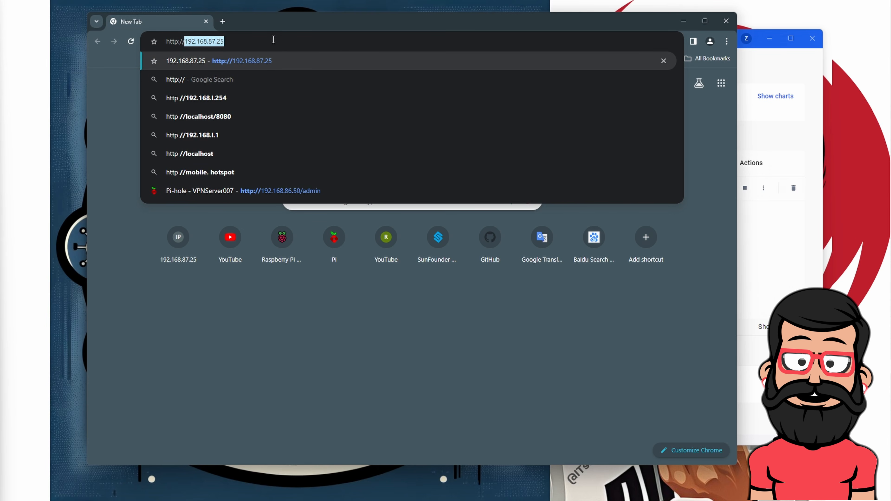
pyautogui.press('BackSpace')
pyautogui.press('BackSpace')
pyautogui.press('BackSpace')
pyautogui.press('BackSpace')
pyautogui.write('s')
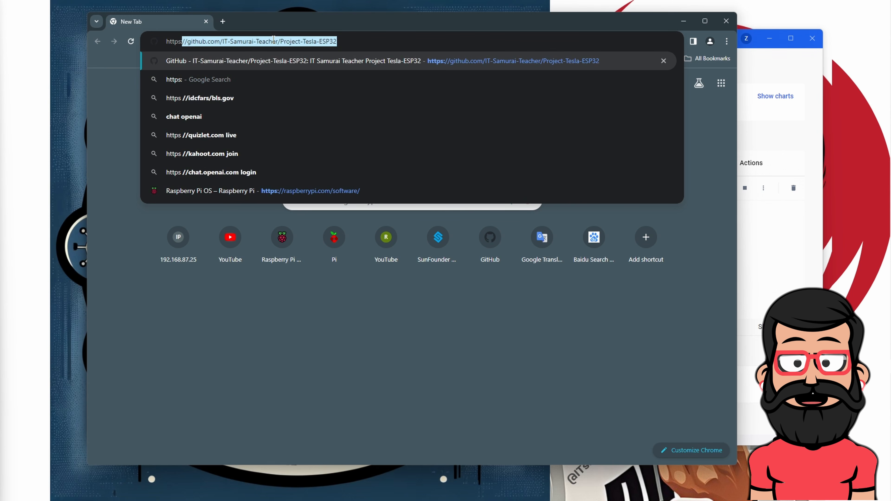
pyautogui.write('://')
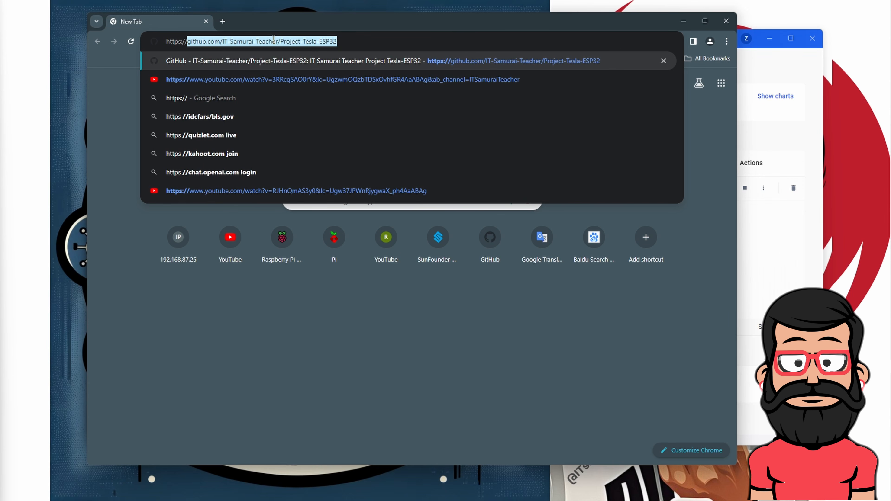
pyautogui.write('localhost/')
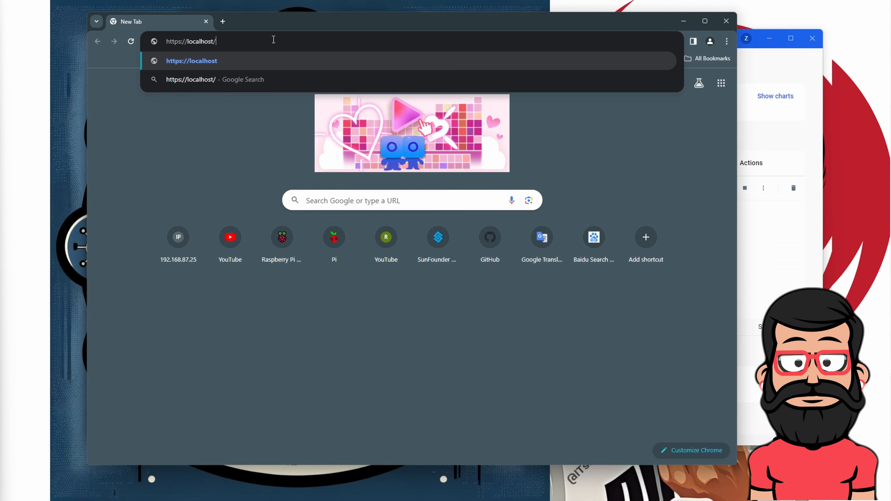
pyautogui.write('admin')
pyautogui.press('Return')
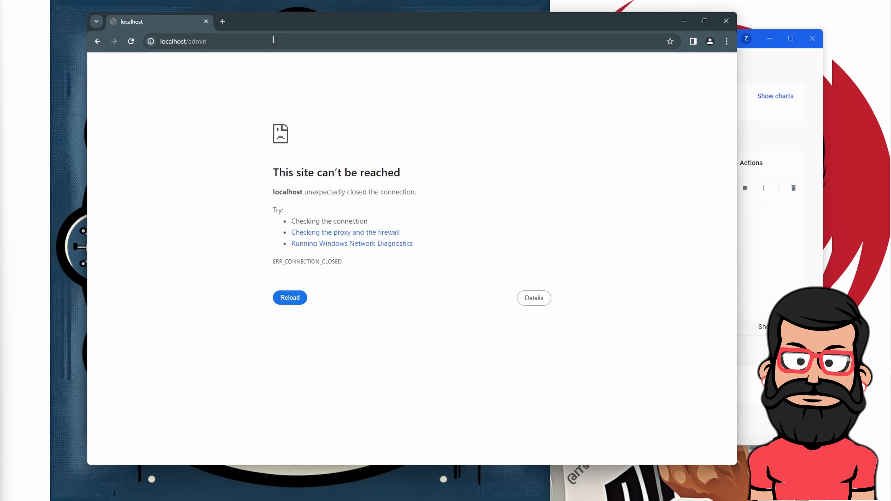
pyautogui.click(270, 38)
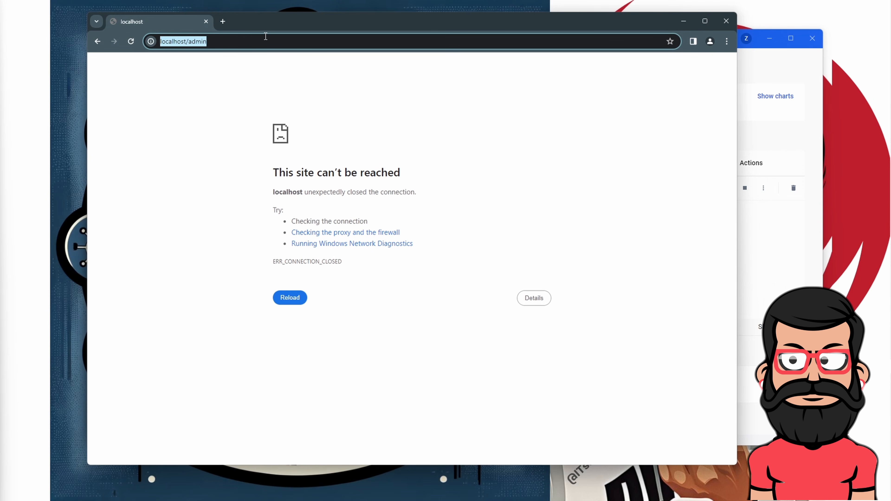
pyautogui.click(266, 36)
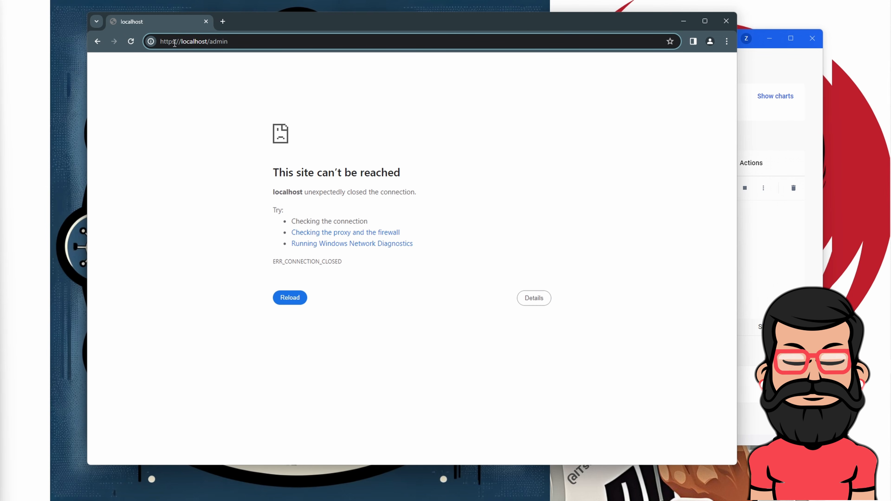
pyautogui.press('Delete')
pyautogui.press('Return')
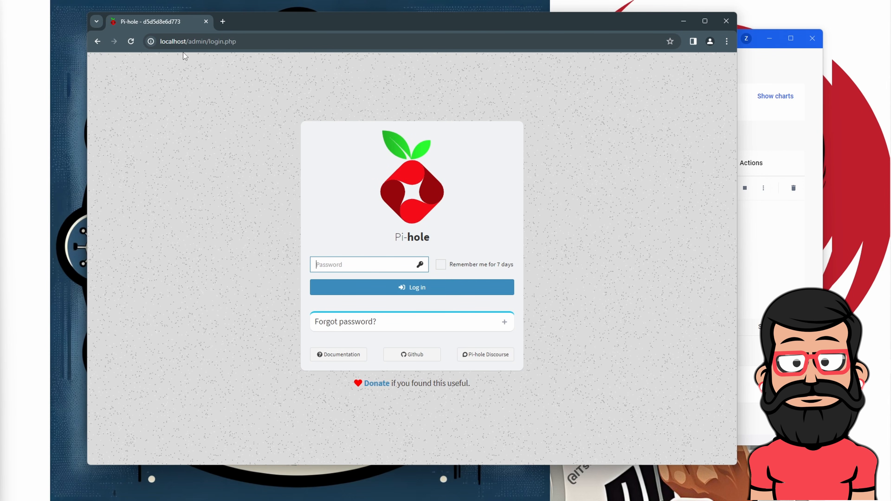
# Switch to the localhost Pi-hole login tab and try logging in without a password
pyautogui.click(252, 42)
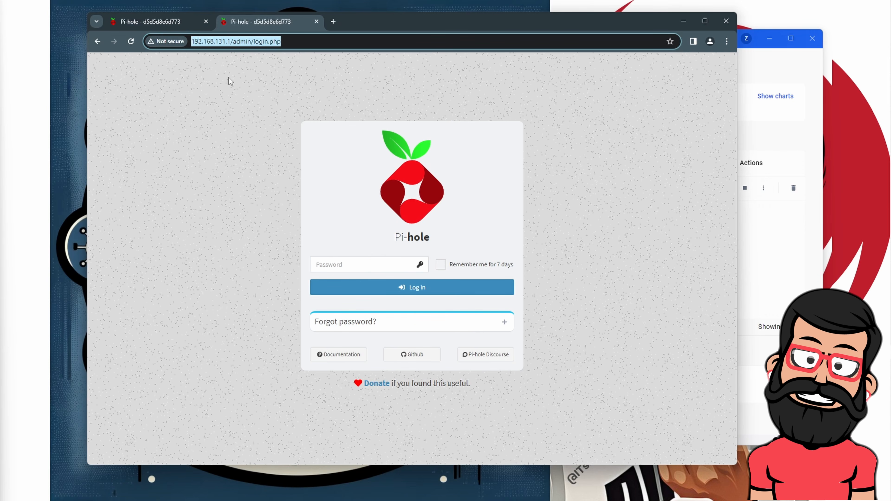
pyautogui.click(227, 77)
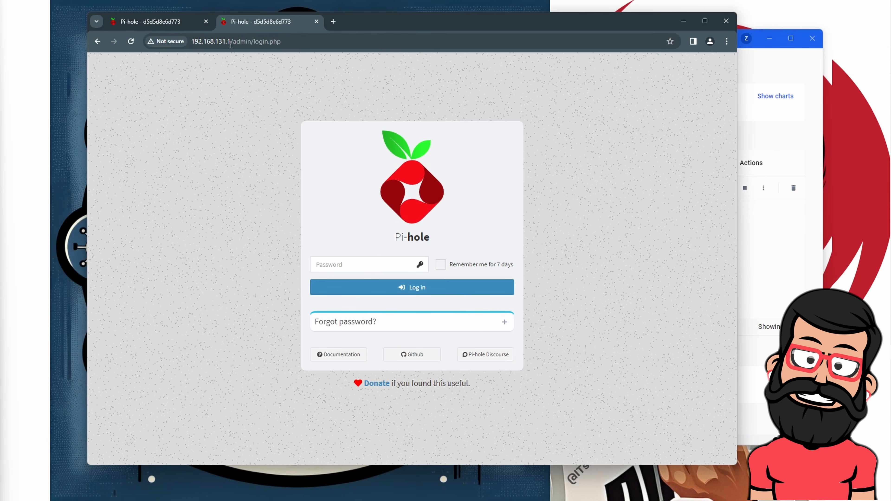
pyautogui.click(159, 22)
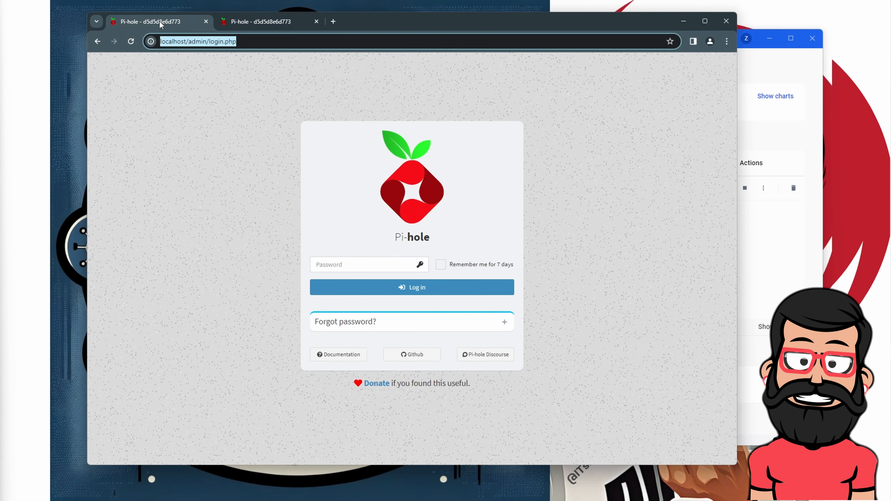
pyautogui.click(430, 290)
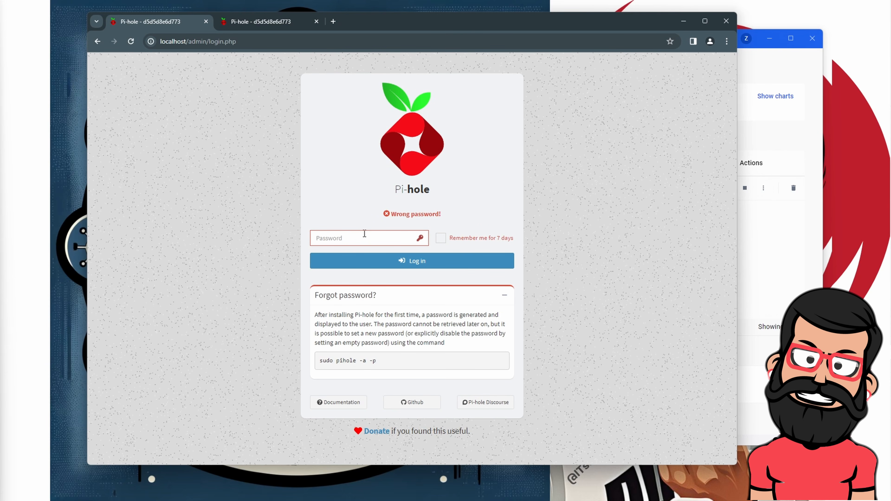
# Copy the reset command 'sudo pihole -a -p' and bring Command Prompt over the browser
pyautogui.moveTo(391, 361); pyautogui.dragTo(319, 363)
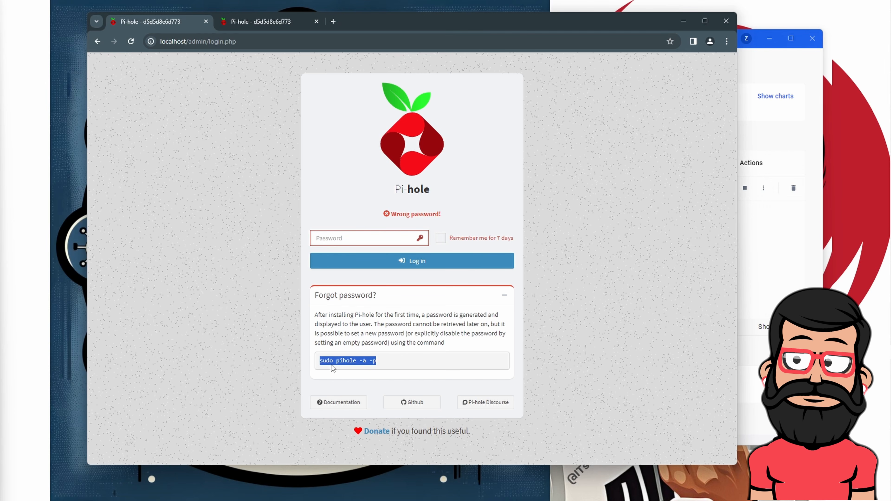
pyautogui.moveTo(379, 365); pyautogui.dragTo(318, 365)
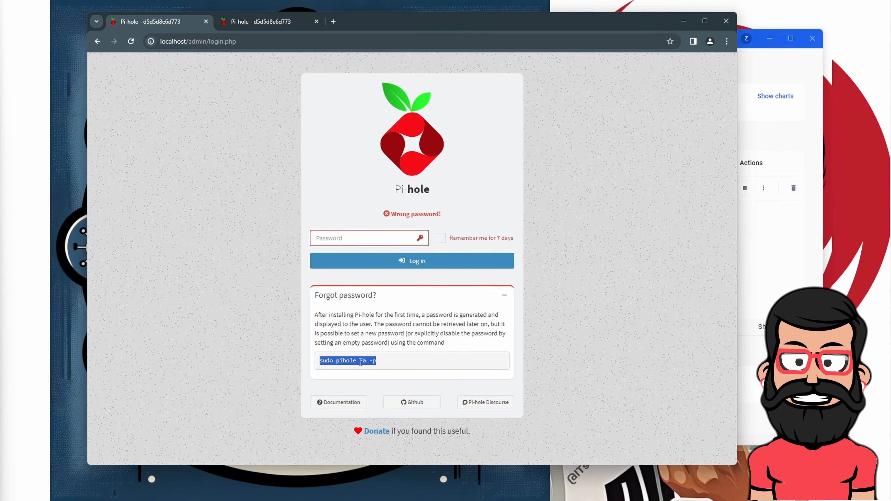
pyautogui.click(389, 361)
pyautogui.moveTo(389, 361); pyautogui.dragTo(310, 364)
pyautogui.click(337, 358)
pyautogui.moveTo(388, 361); pyautogui.dragTo(321, 361)
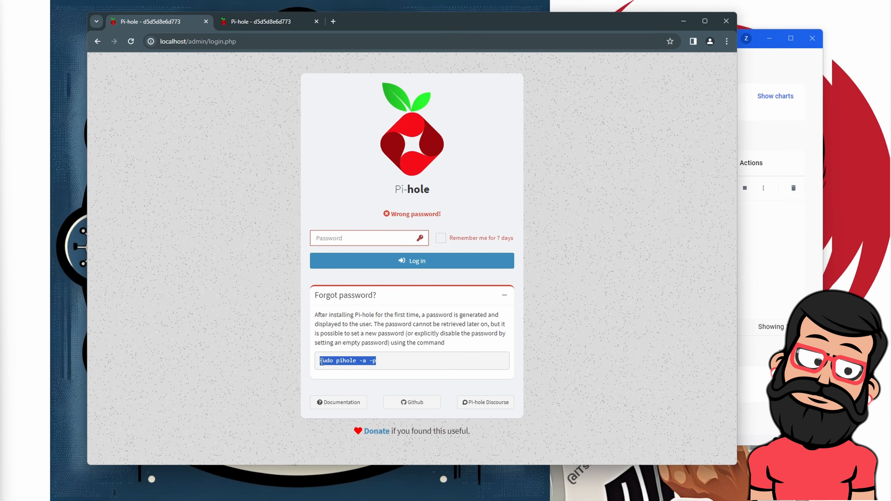
pyautogui.rightClick(340, 363)
pyautogui.click(357, 375)
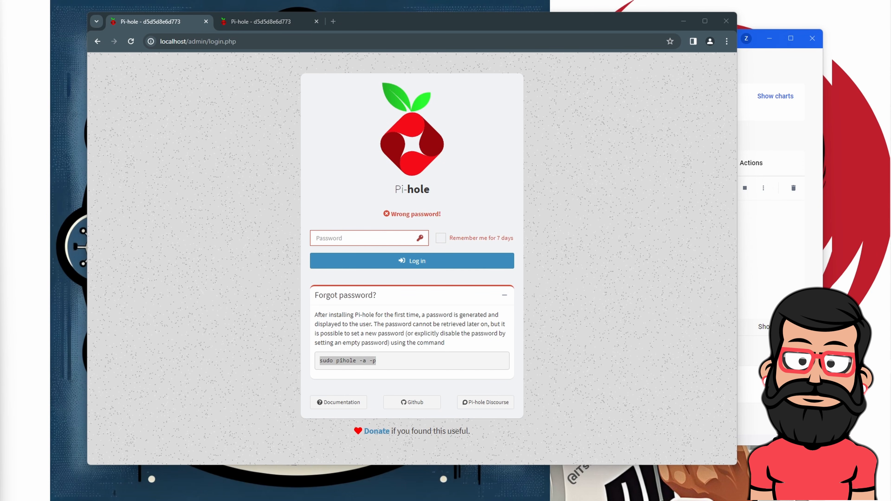
pyautogui.moveTo(681, 120); pyautogui.dragTo(648, 103)
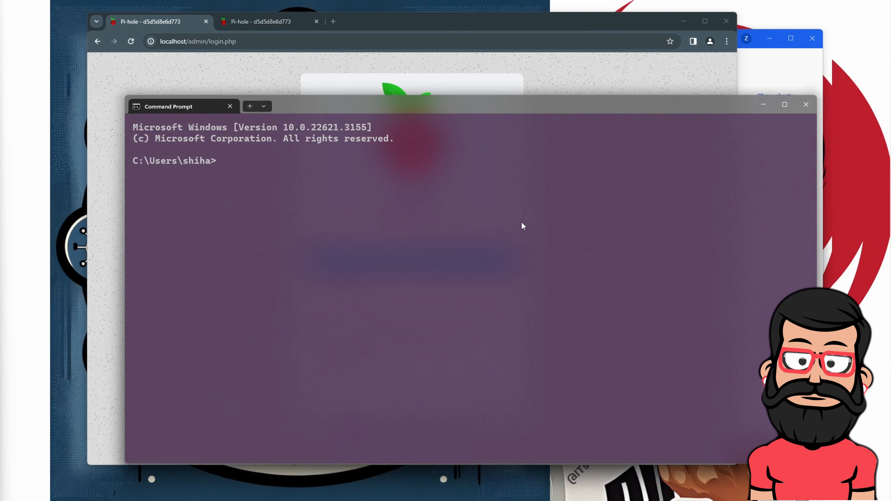
# Try 'sudo pihole -a -p' in Command Prompt, then look at the Pi-hole login page
pyautogui.write('sudo pihole -a -p')
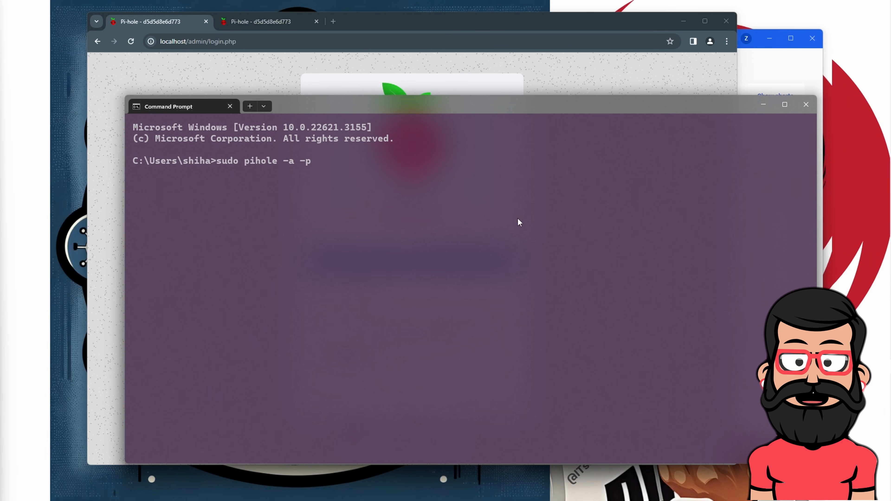
pyautogui.press('Return')
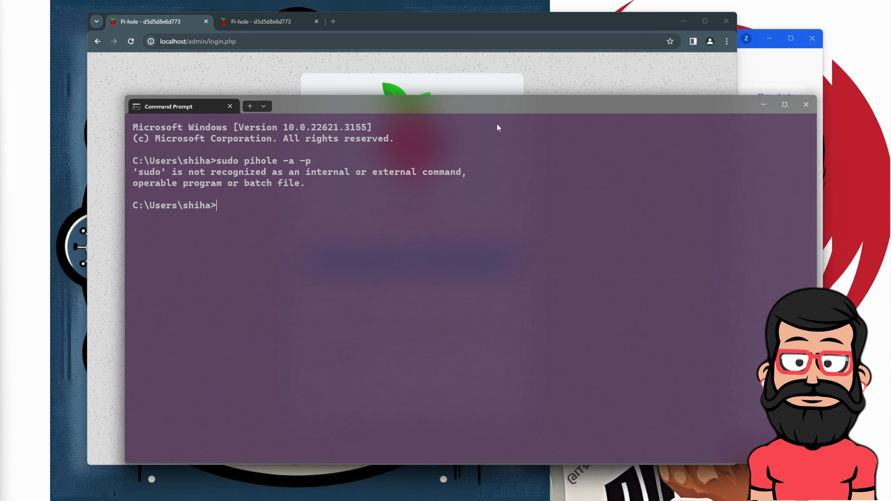
pyautogui.moveTo(488, 111); pyautogui.dragTo(427, 156)
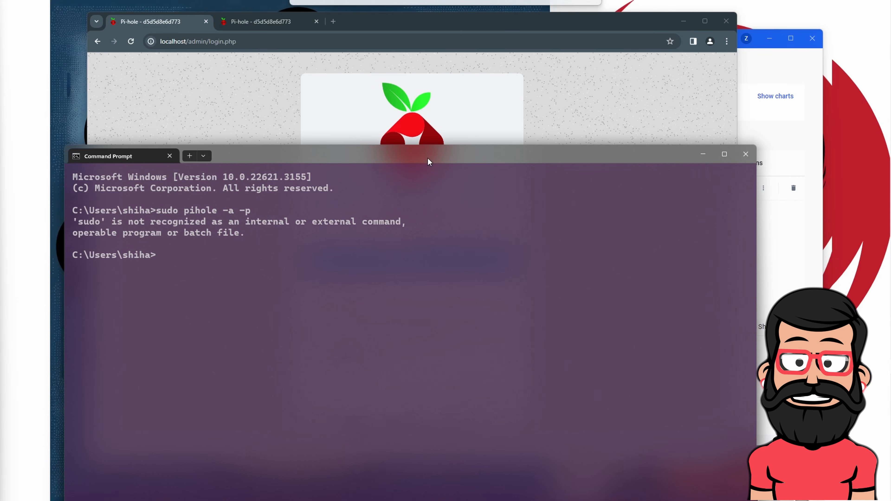
pyautogui.click(558, 108)
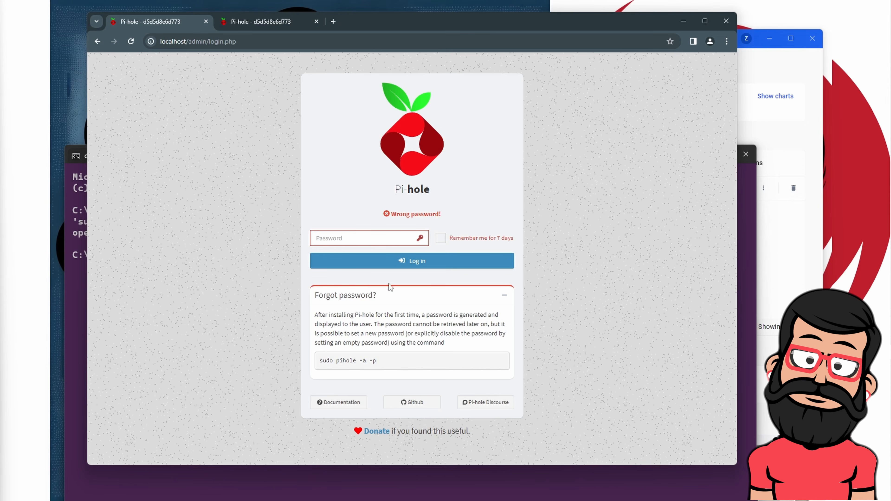
# Run 'docker exec -it pihole pihole -a -p', then enter and confirm the new admin password
pyautogui.click(590, 487)
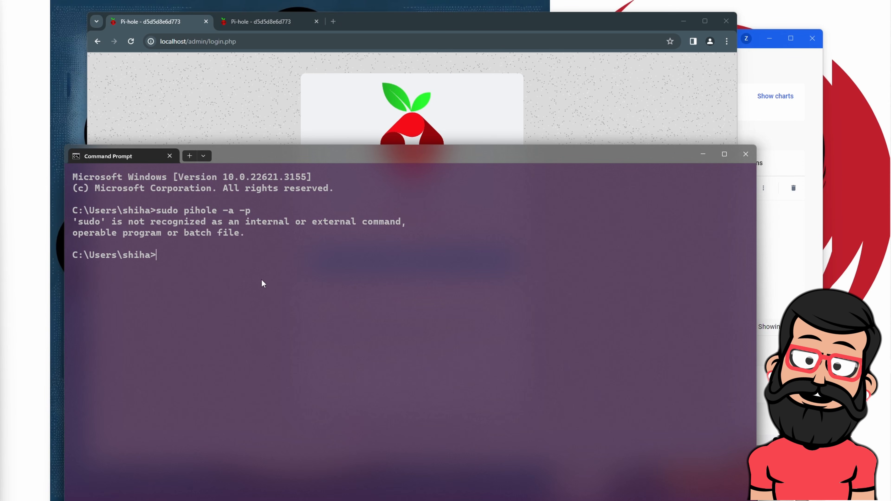
pyautogui.write('docker ')
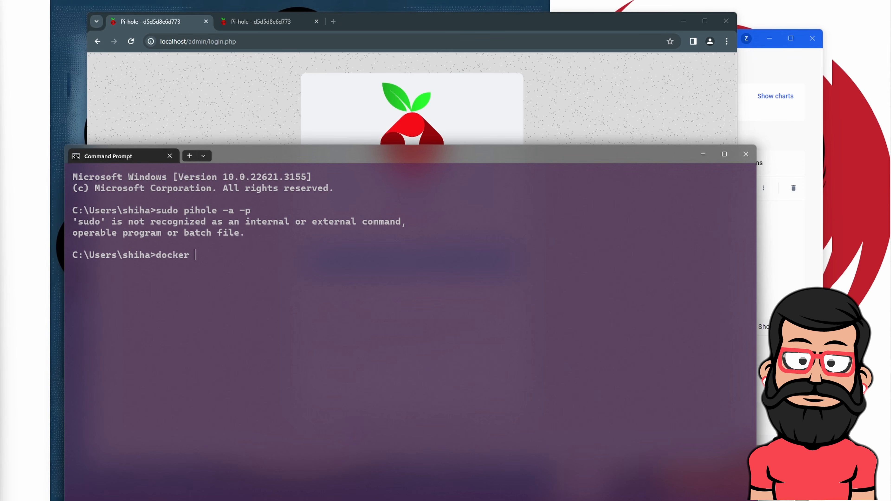
pyautogui.write('exec ')
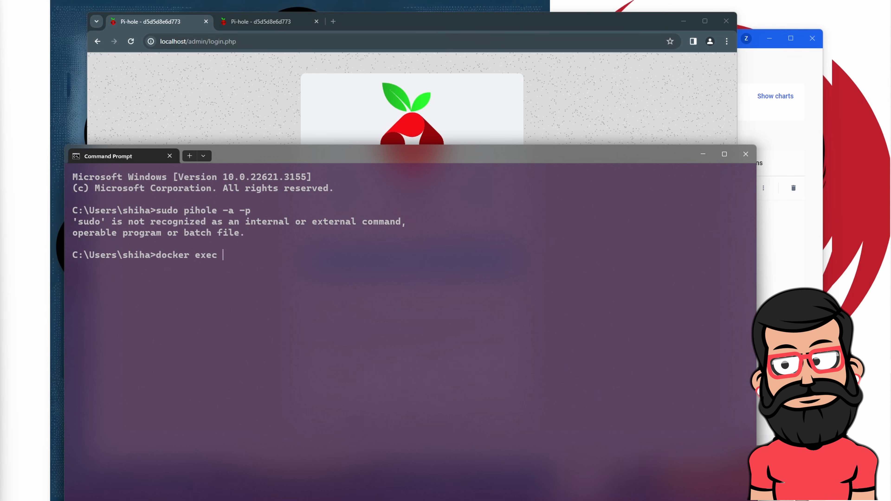
pyautogui.write('-itp')
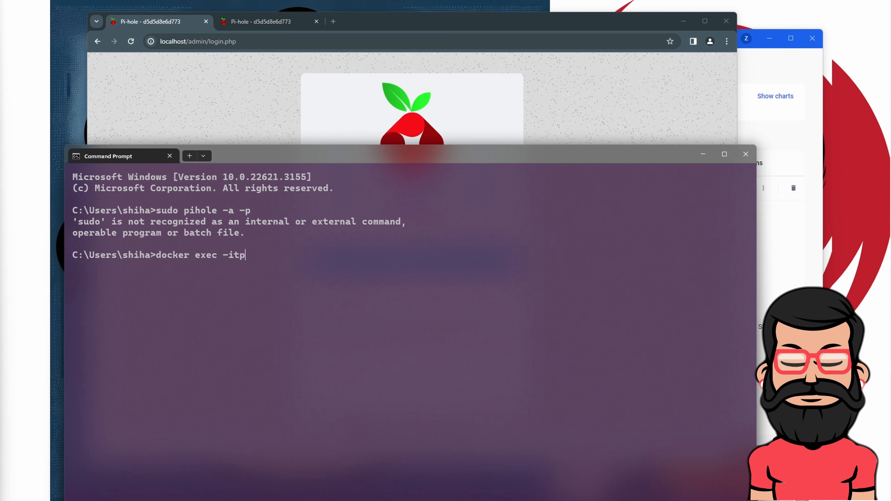
pyautogui.press('BackSpace')
pyautogui.write('pihole pih')
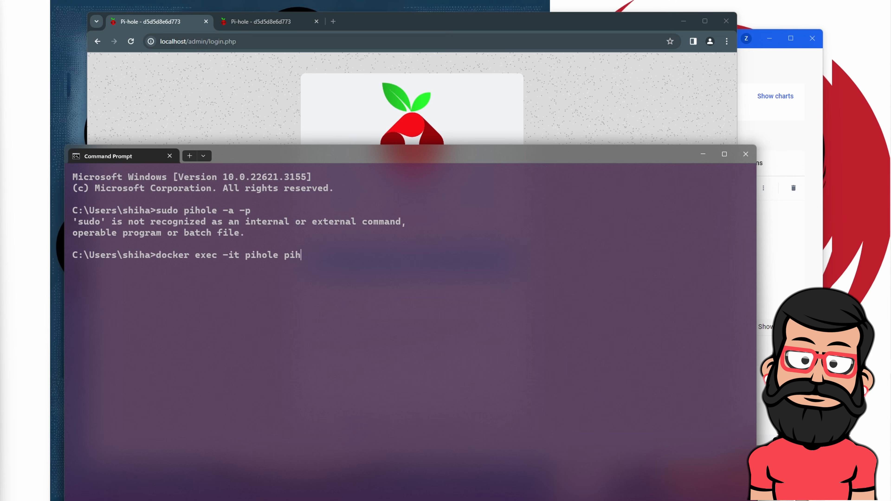
pyautogui.write('ole -a -p')
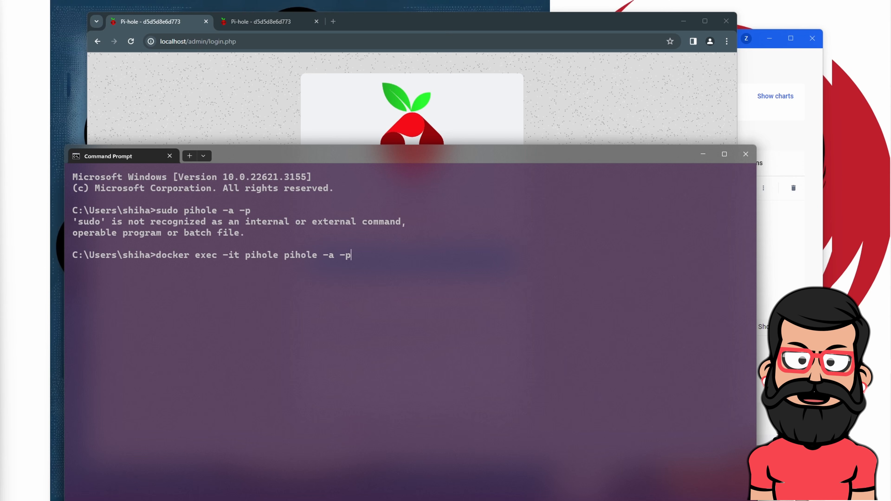
pyautogui.press('Return')
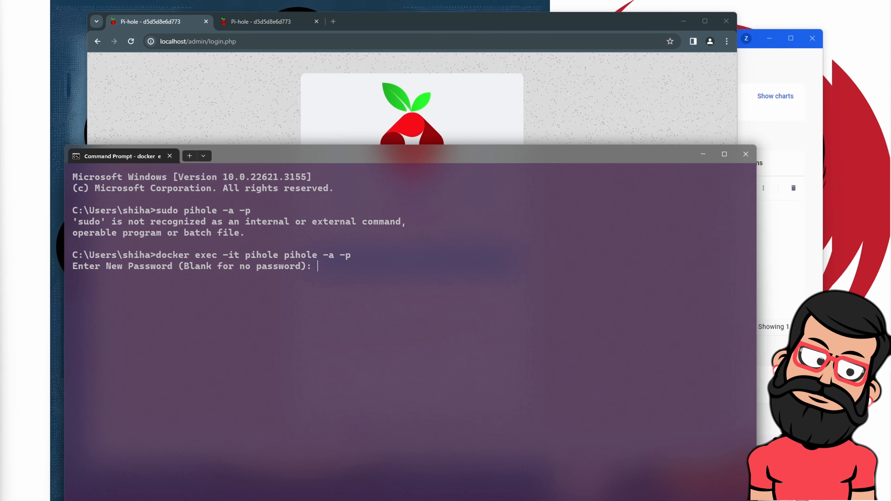
pyautogui.press('Return')
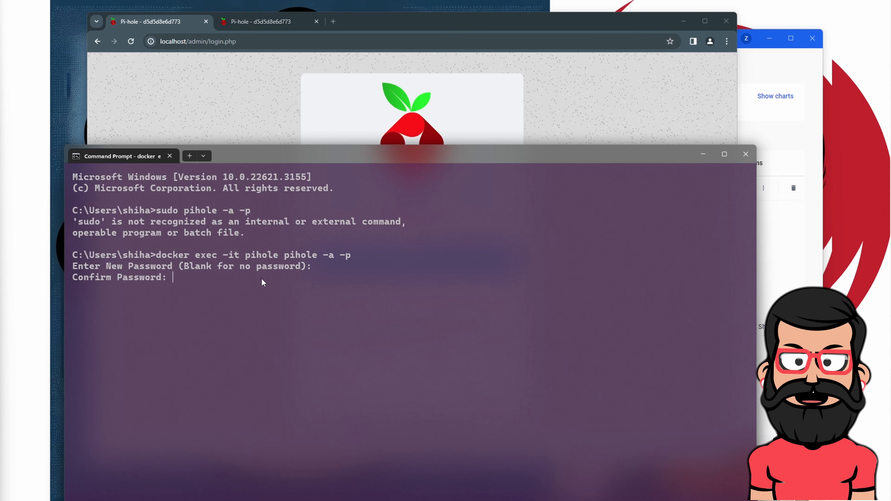
pyautogui.press('Return')
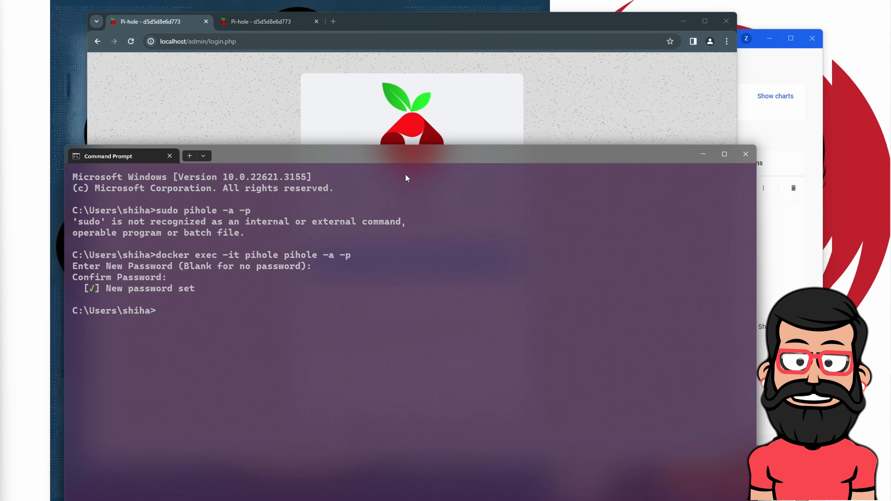
# Log in to the Pi-hole web admin with the new password
pyautogui.click(703, 154)
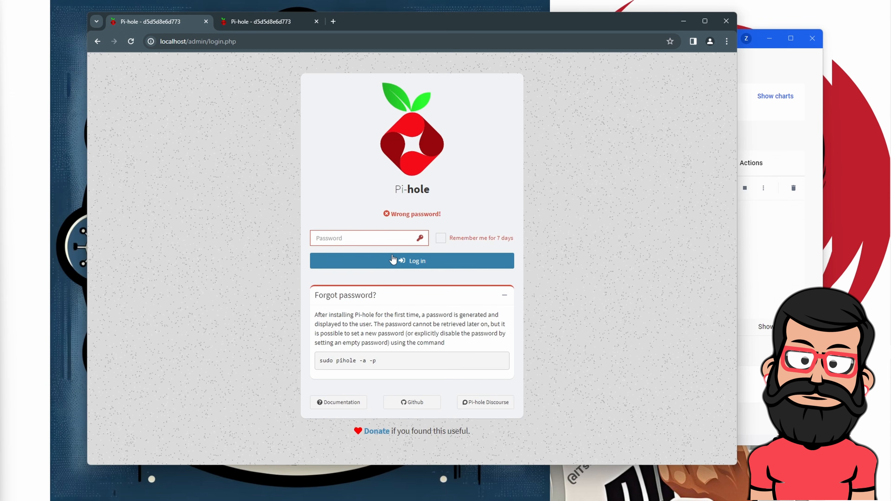
pyautogui.click(354, 237)
pyautogui.write('•')
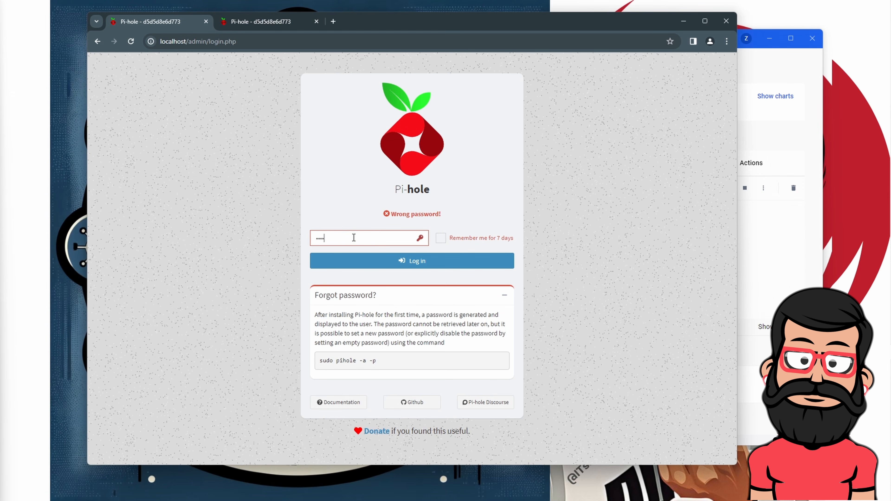
pyautogui.press('Return')
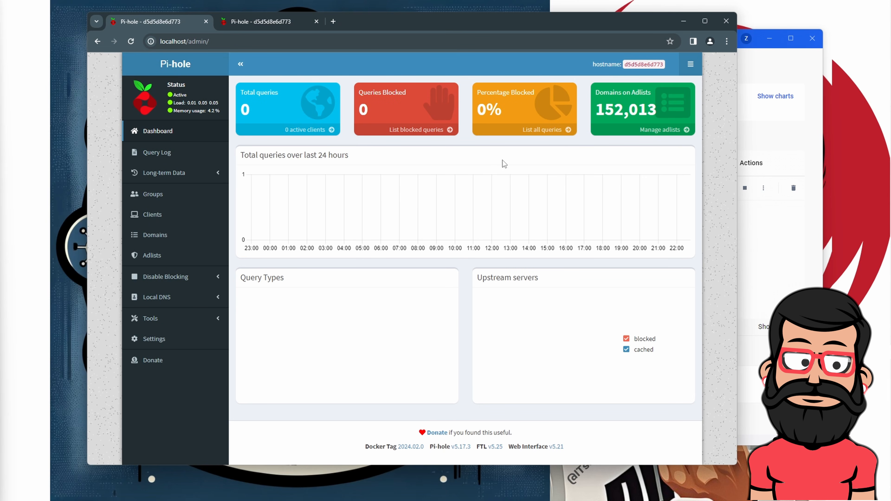
# Check the pihole container's CPU usage in Docker Desktop, then open a new Chrome tab
pyautogui.click(792, 259)
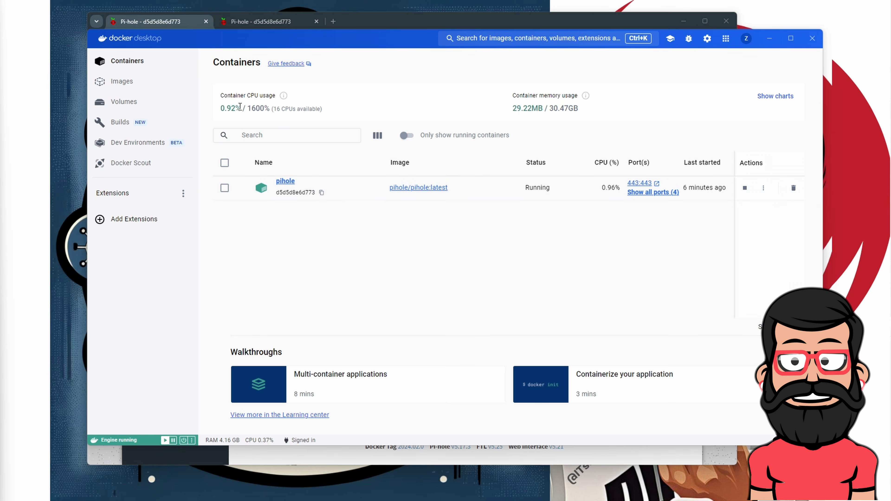
pyautogui.moveTo(240, 106); pyautogui.dragTo(265, 109)
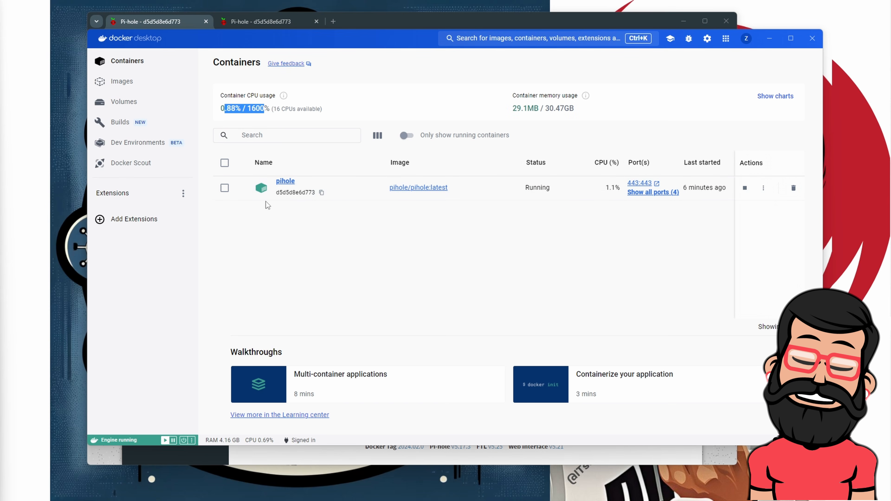
pyautogui.click(366, 28)
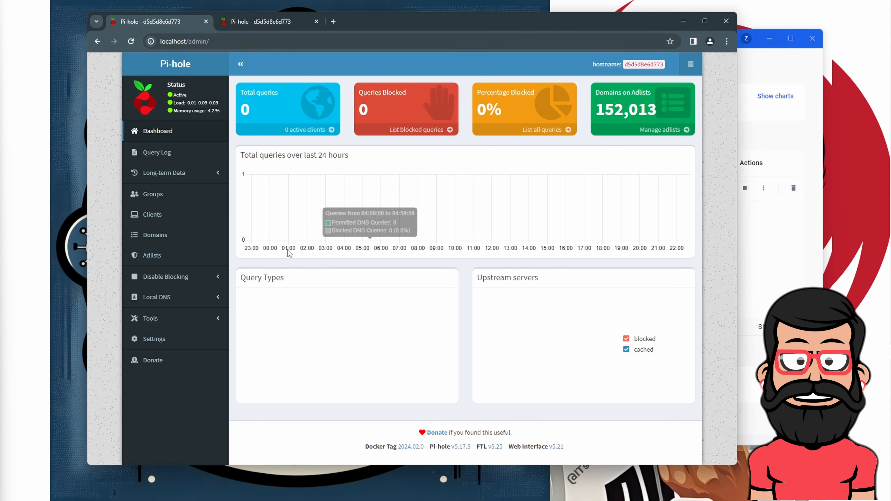
pyautogui.click(332, 22)
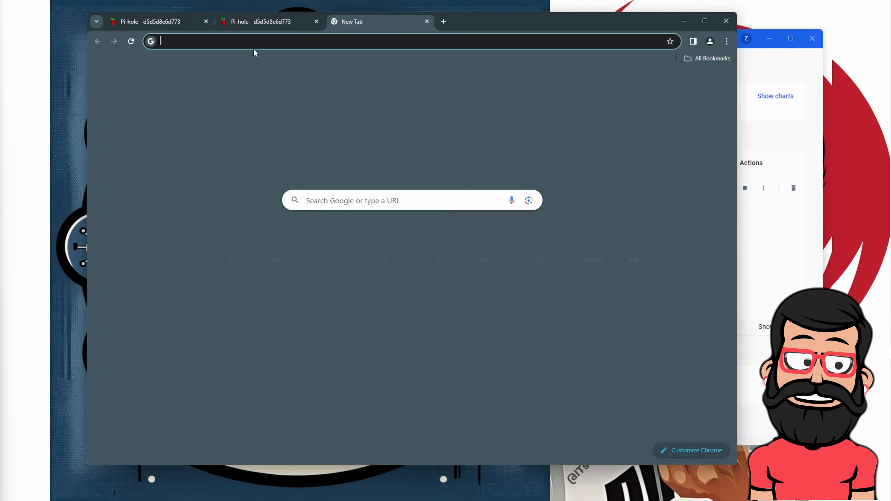
# Search 'speed test' and open the Speedtest by Ookla site
pyautogui.click(290, 42)
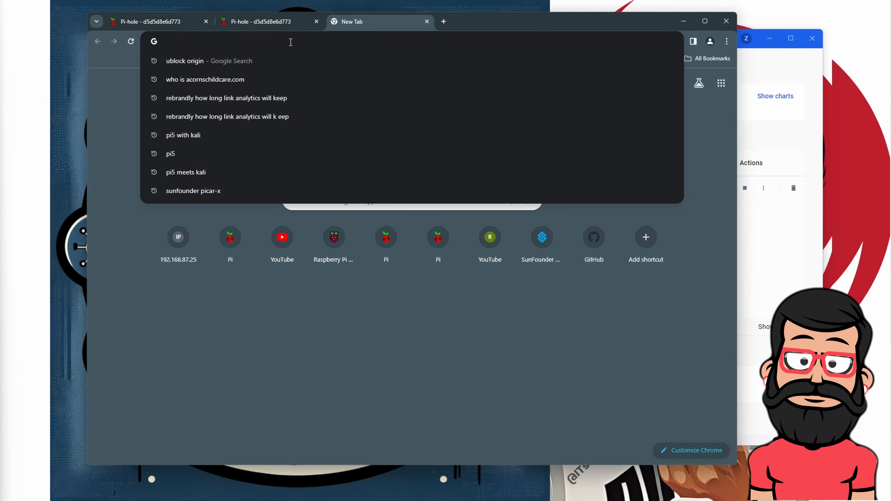
pyautogui.write('speed')
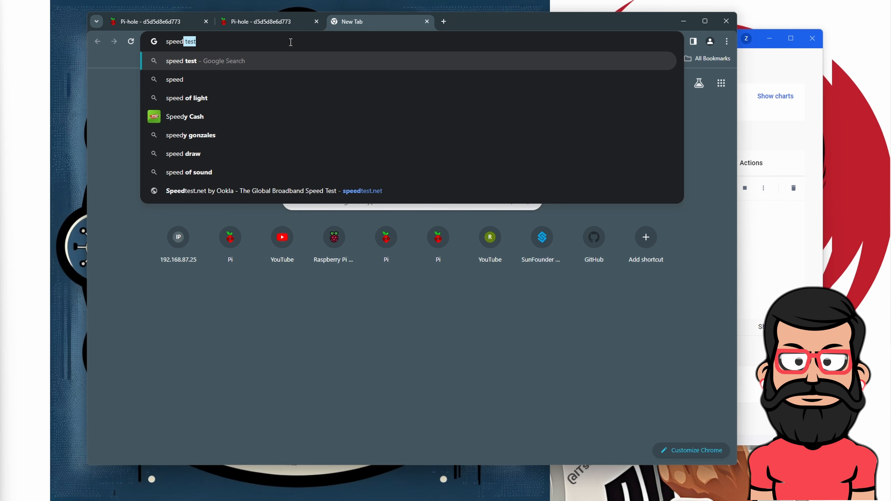
pyautogui.write(' test')
pyautogui.press('Return')
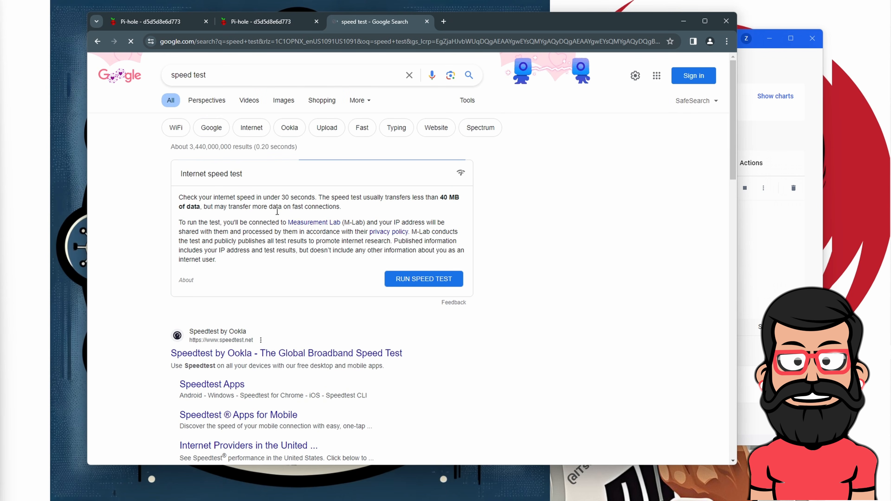
pyautogui.click(223, 332)
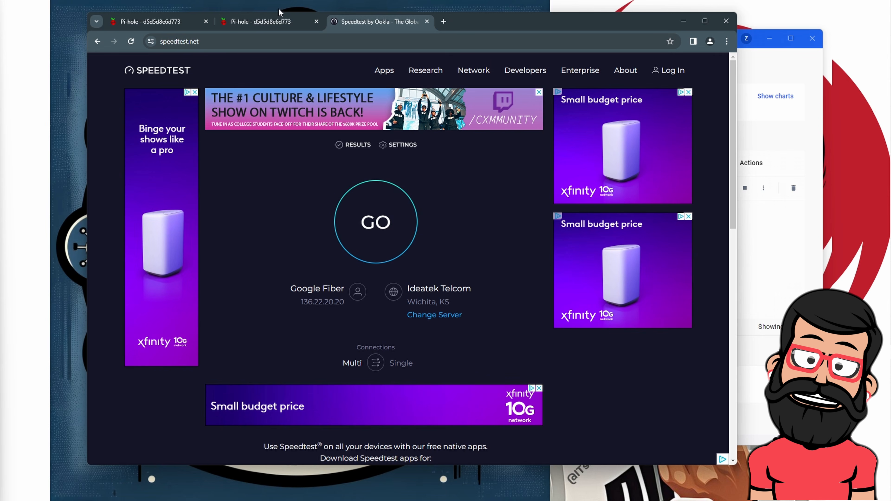
# Close the duplicate Pi-hole login tab, check the dashboard tab, and return to Speedtest
pyautogui.click(260, 20)
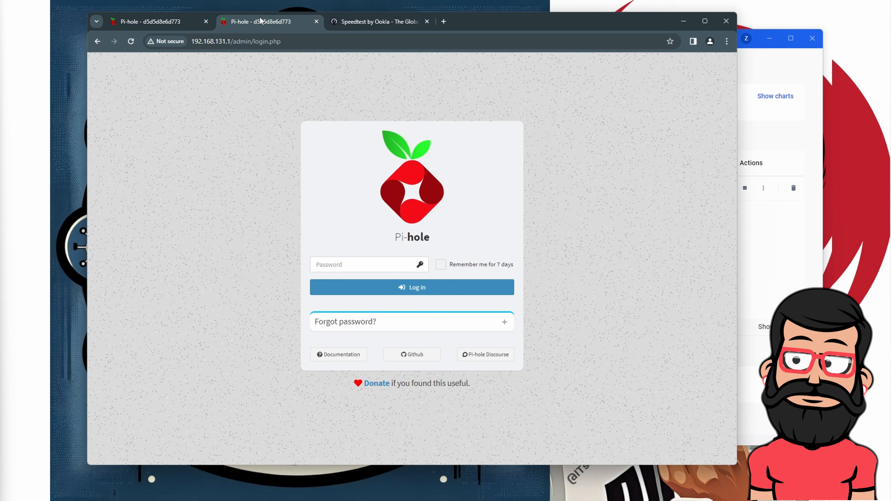
pyautogui.click(317, 21)
pyautogui.click(171, 25)
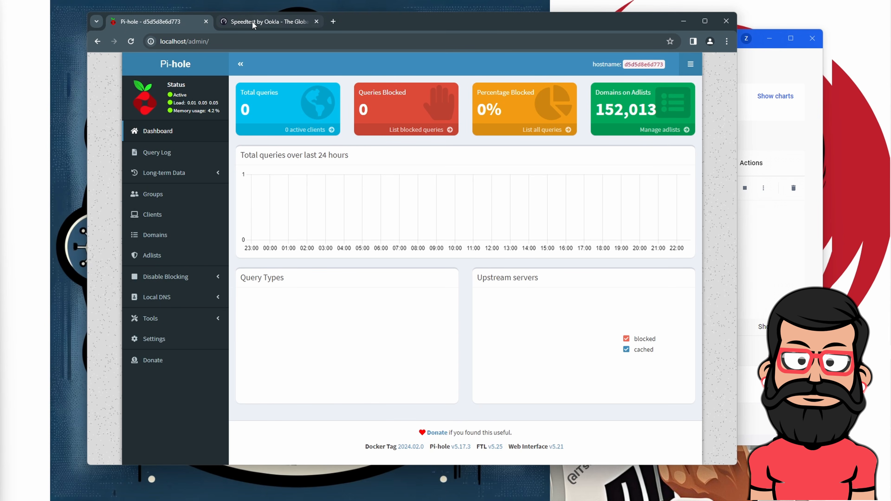
pyautogui.click(266, 21)
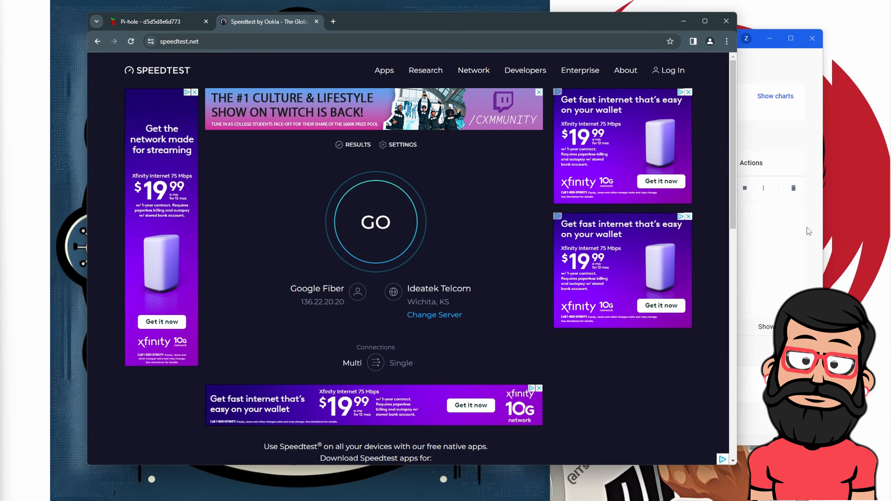
# Minimize Docker Desktop and the Chrome Pi-hole window, then open All Control Panel Items
pyautogui.click(766, 66)
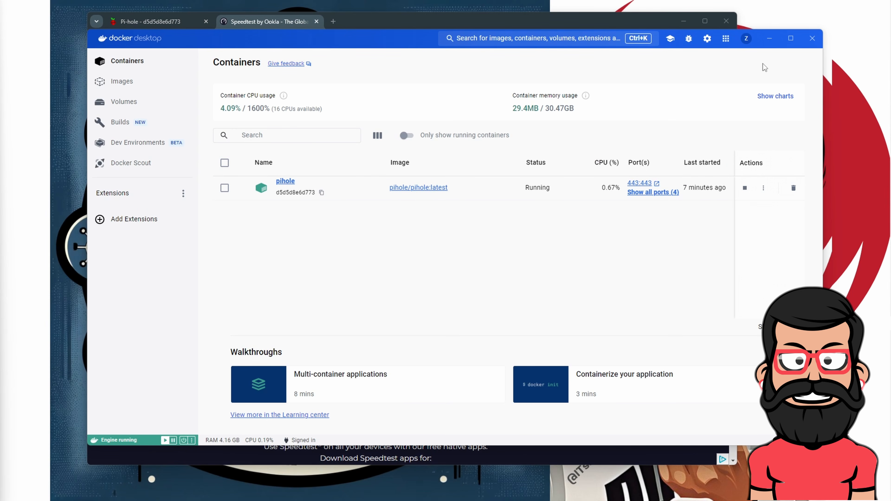
pyautogui.click(770, 39)
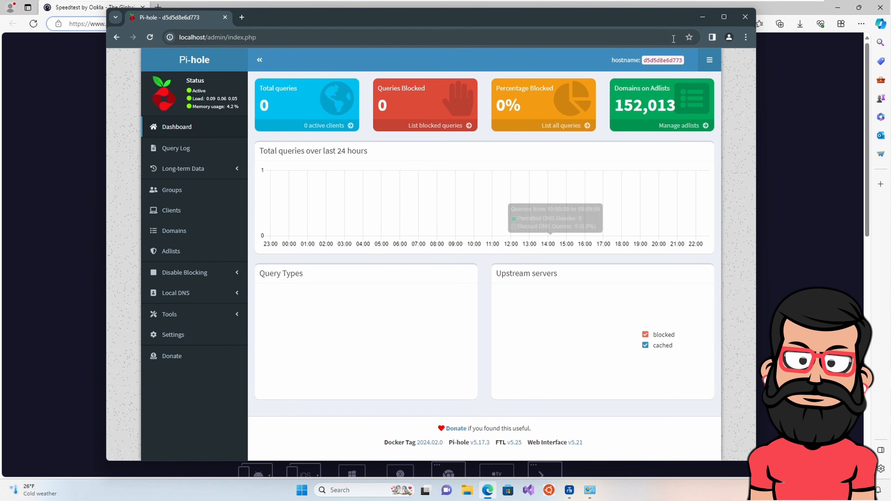
pyautogui.click(703, 18)
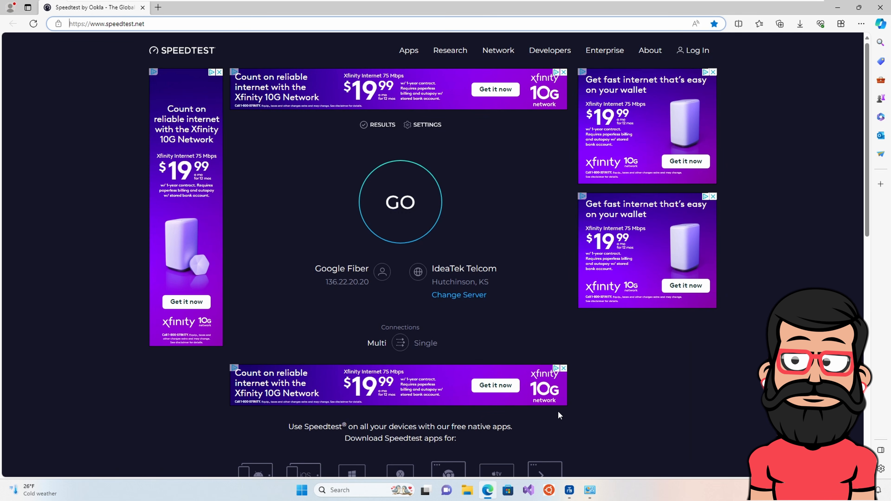
pyautogui.click(589, 490)
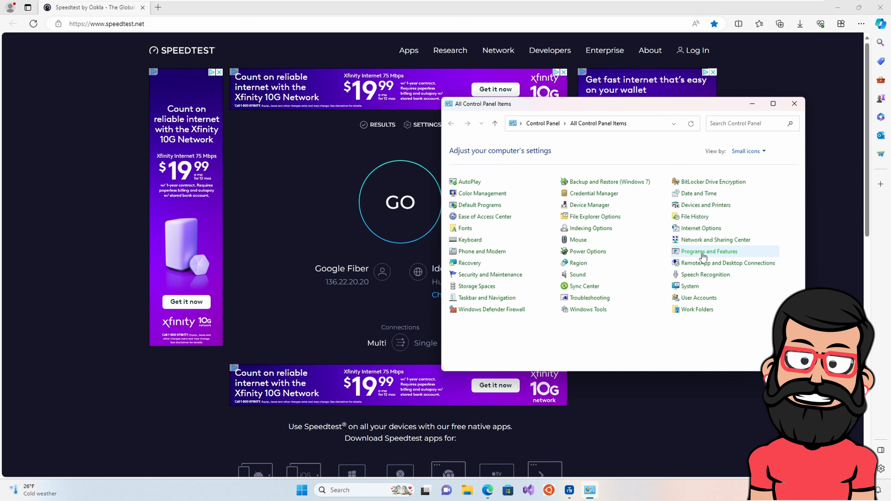
# Open Ethernet0's IPv4 properties and set the IP address and DNS to obtain automatically
pyautogui.click(687, 242)
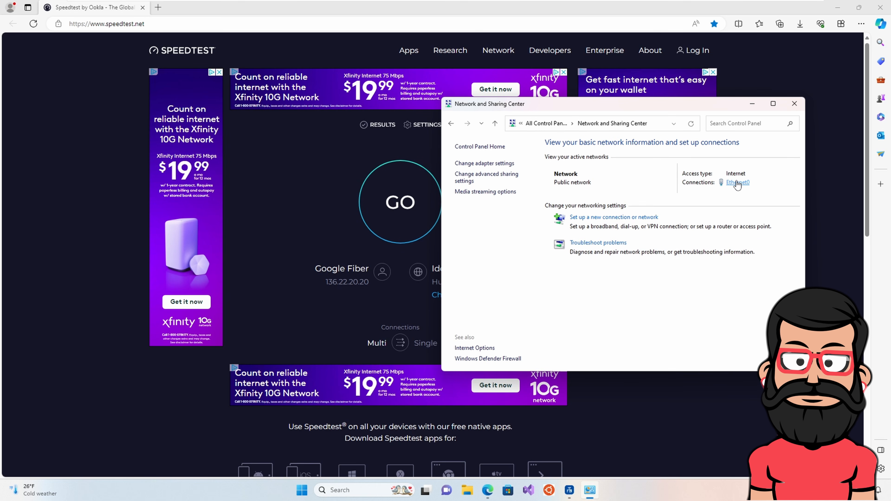
pyautogui.click(737, 182)
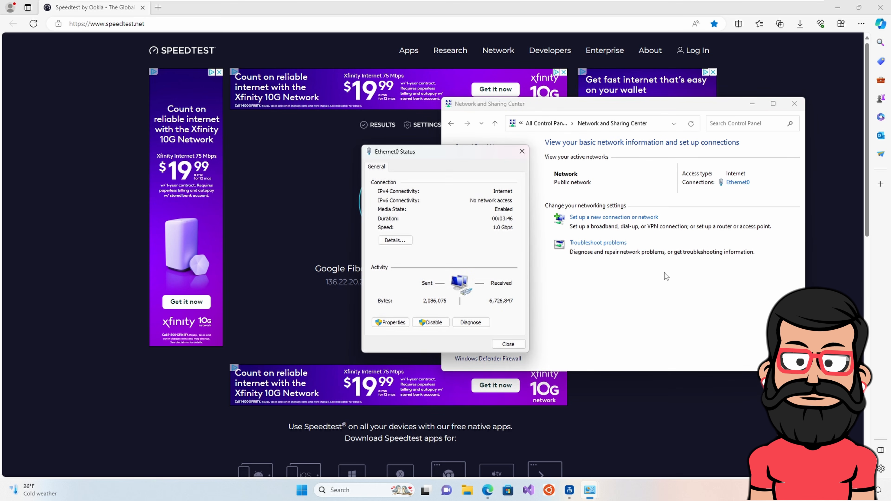
pyautogui.click(391, 322)
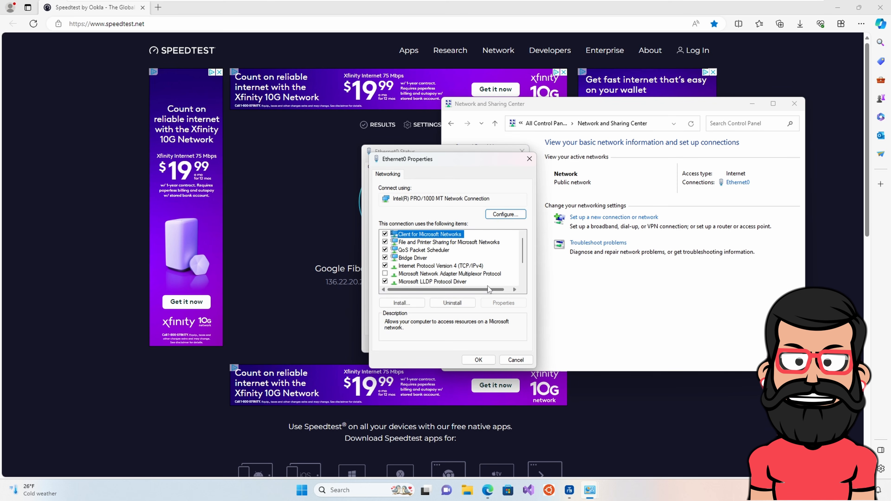
pyautogui.click(461, 267)
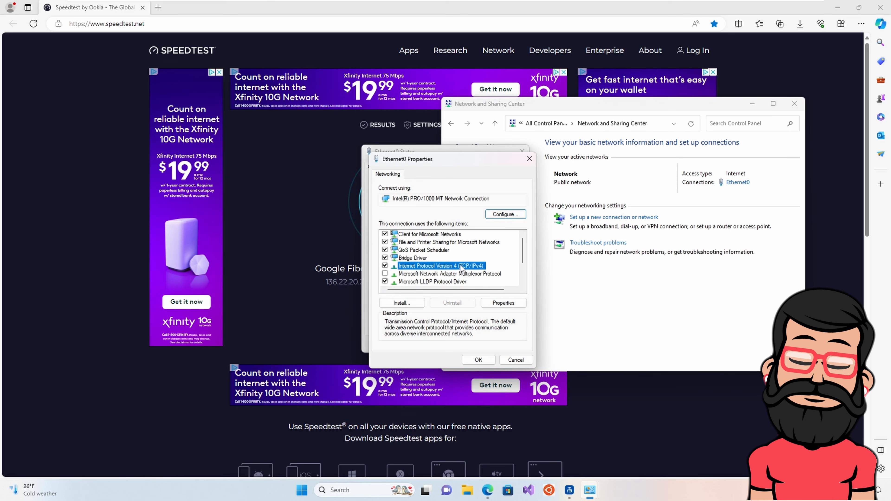
pyautogui.click(503, 302)
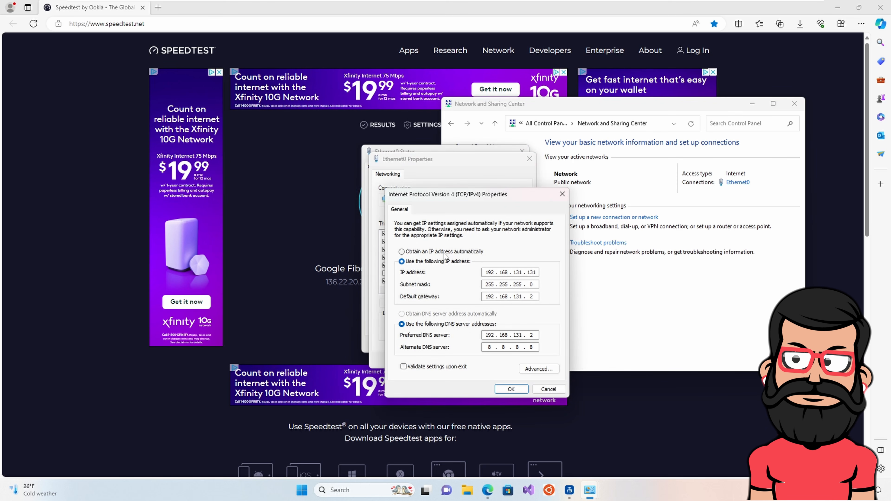
pyautogui.click(401, 251)
pyautogui.click(401, 313)
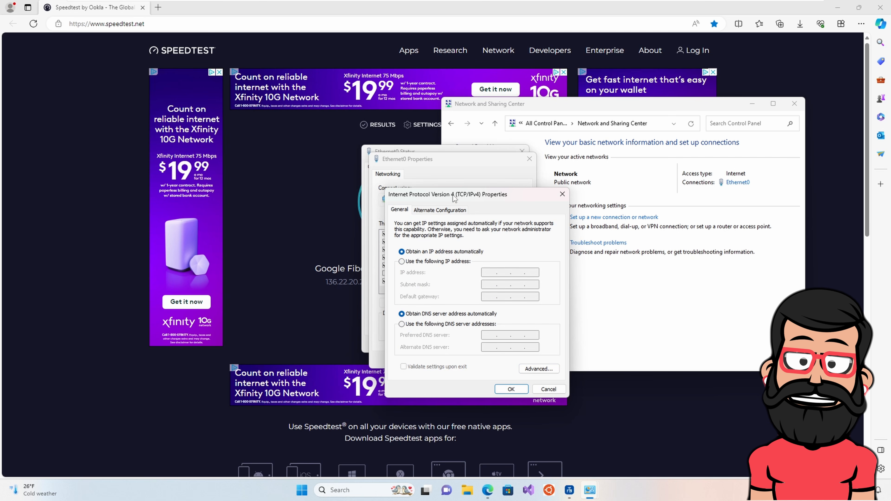
# Enter 192.168.131.1 as the preferred DNS server, save, and close the network windows
pyautogui.moveTo(453, 196); pyautogui.dragTo(475, 172)
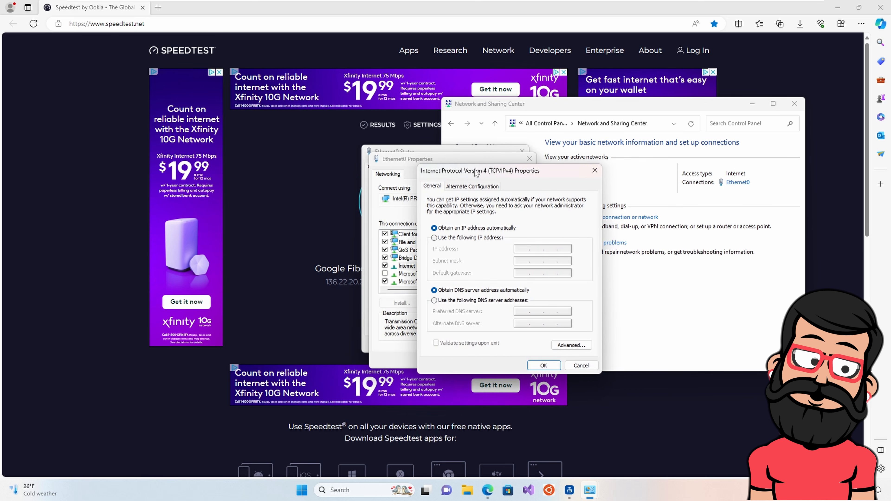
pyautogui.click(456, 301)
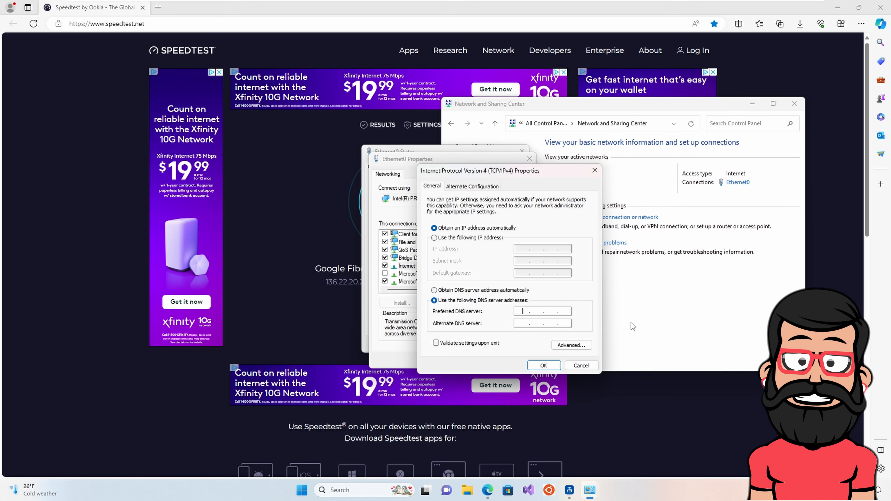
pyautogui.write('192 . ')
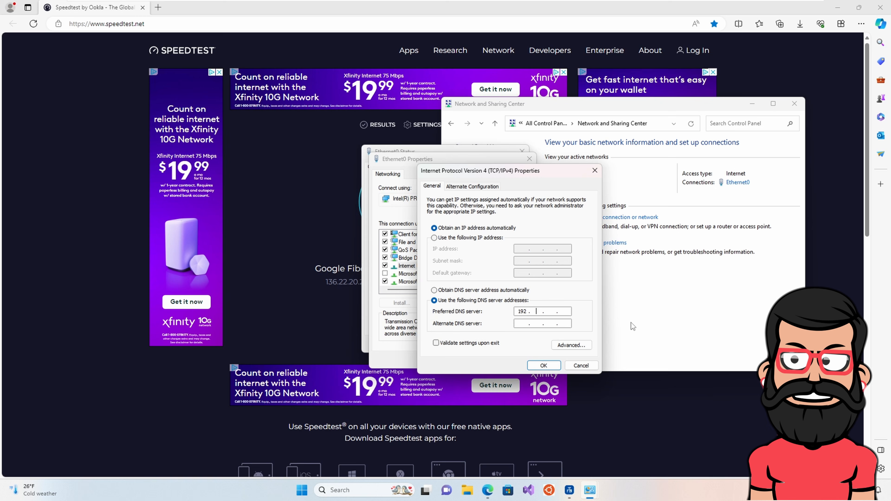
pyautogui.write('168 . 131 . 1')
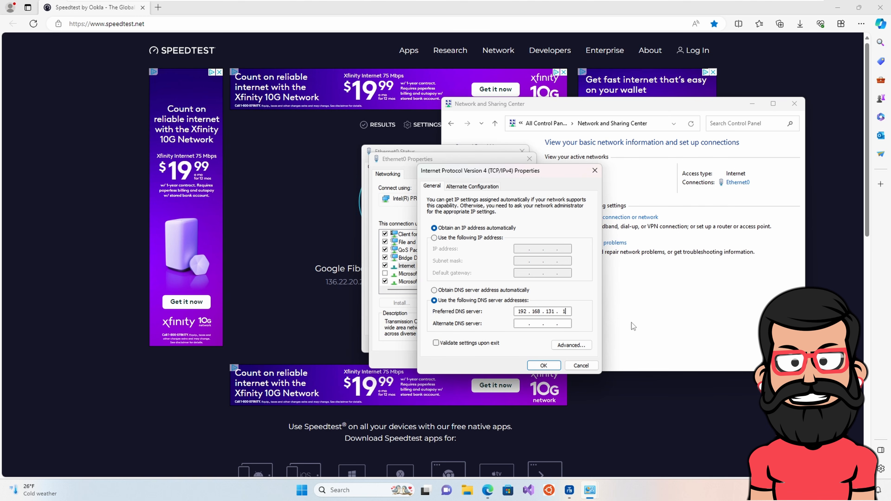
pyautogui.click(544, 367)
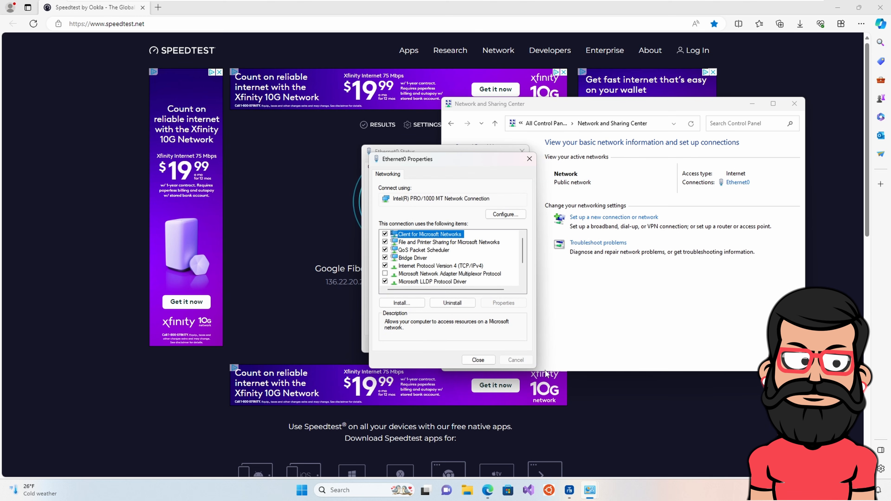
pyautogui.click(484, 360)
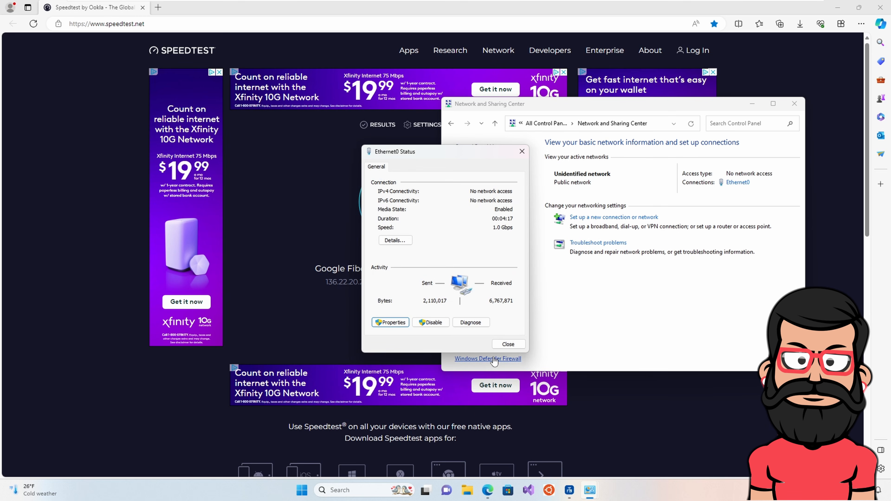
pyautogui.click(508, 344)
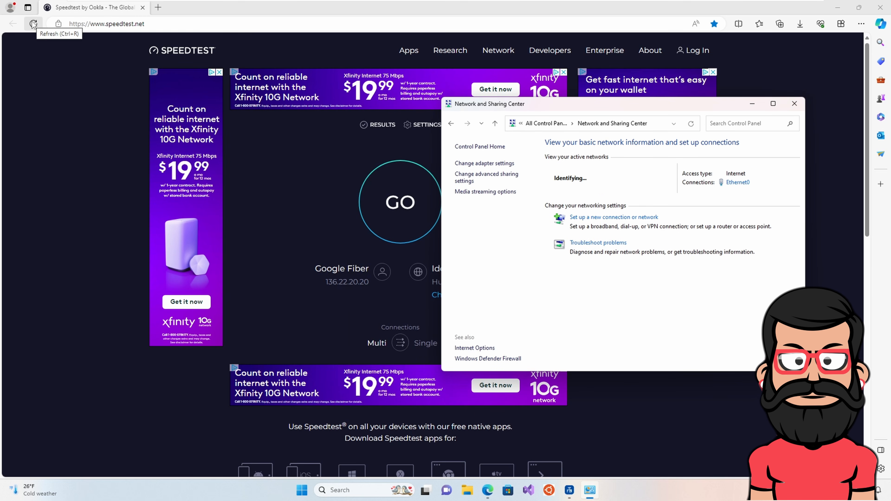
pyautogui.click(753, 105)
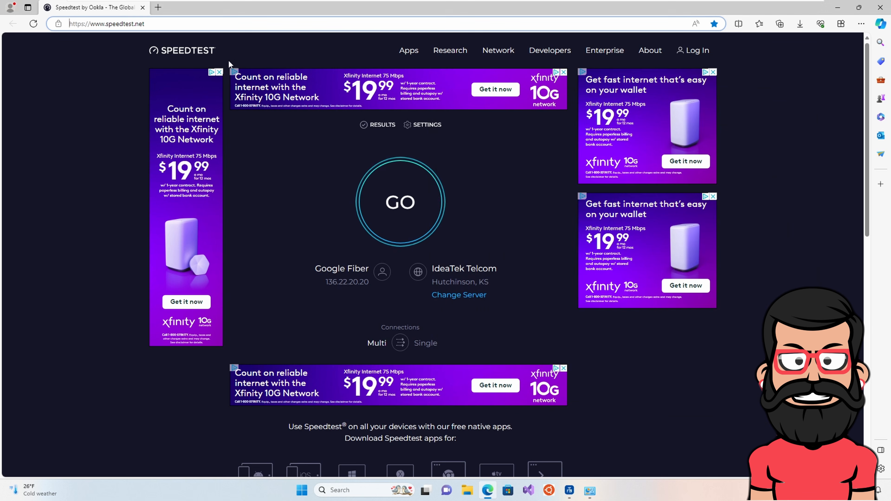
pyautogui.click(158, 8)
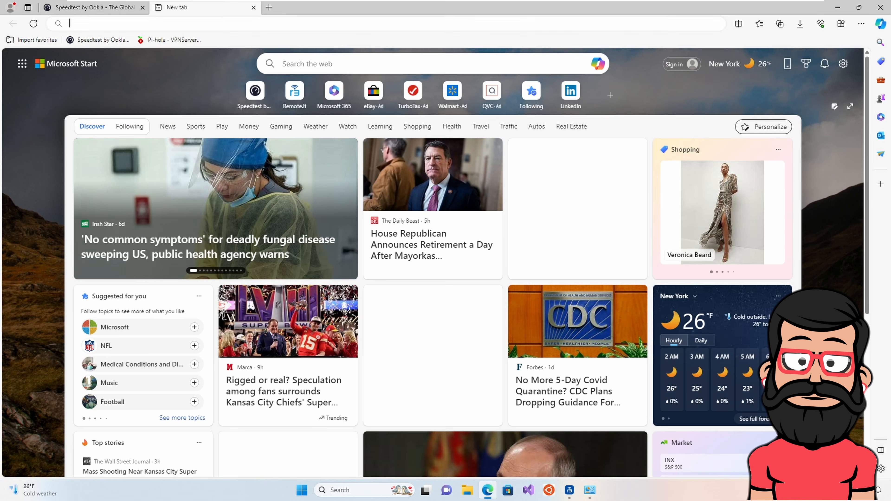
pyautogui.write('http:')
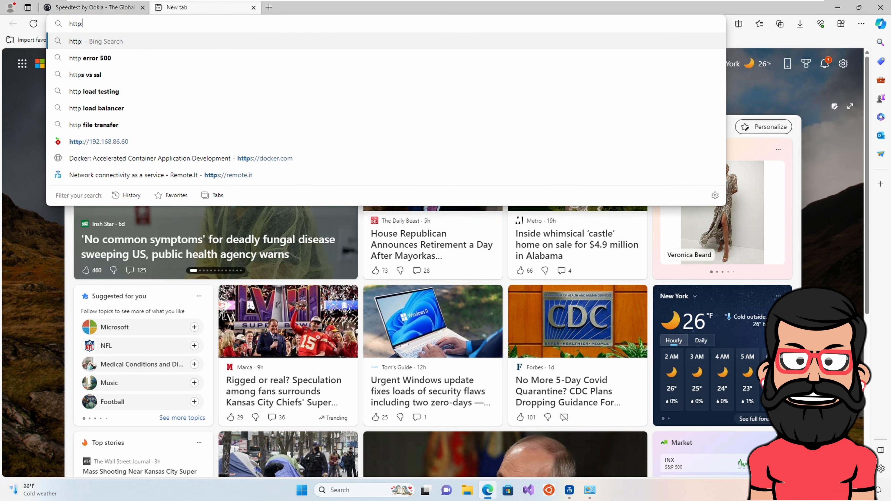
pyautogui.write('//192.1')
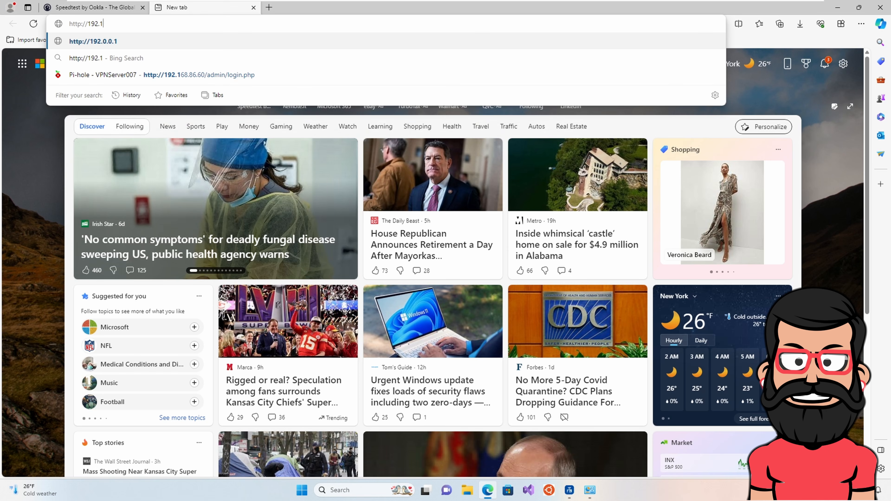
pyautogui.write('68.131.1')
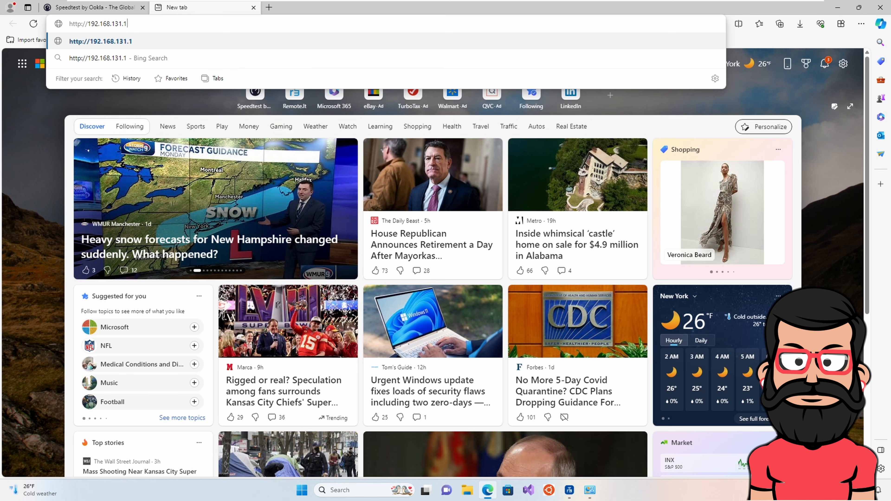
pyautogui.press('Return')
pyautogui.click(151, 24)
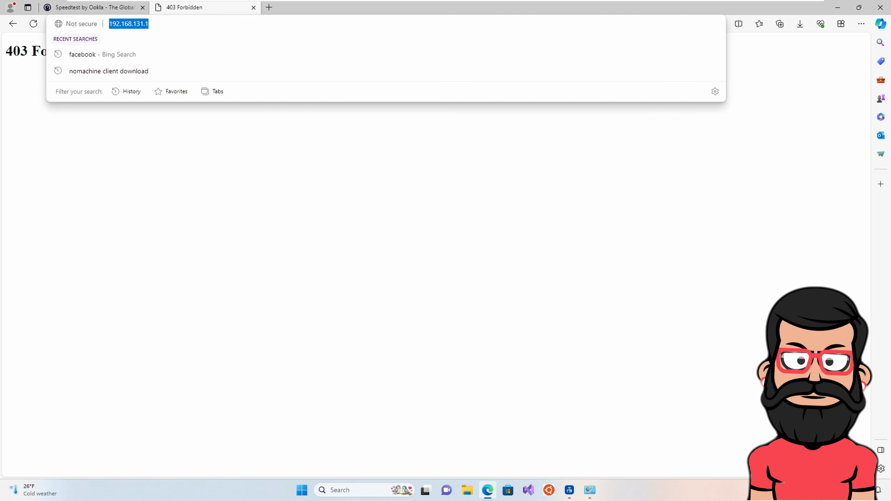
pyautogui.click(151, 24)
pyautogui.write('/admin')
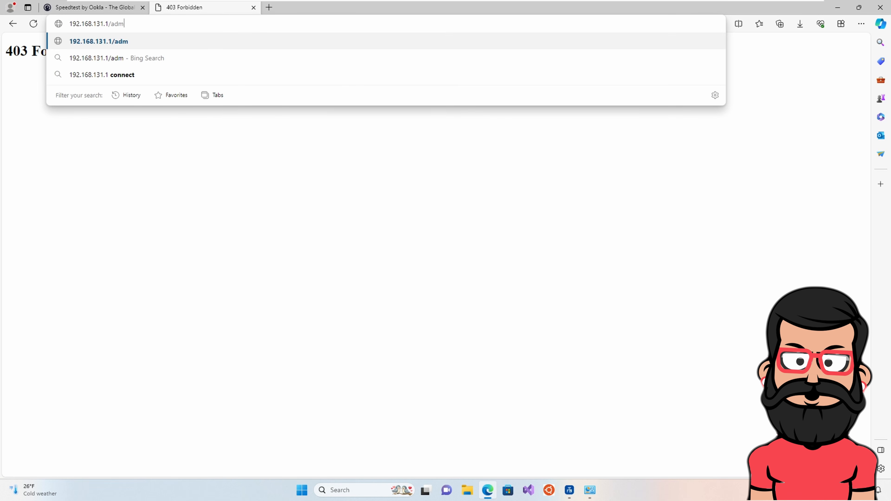
pyautogui.press('Return')
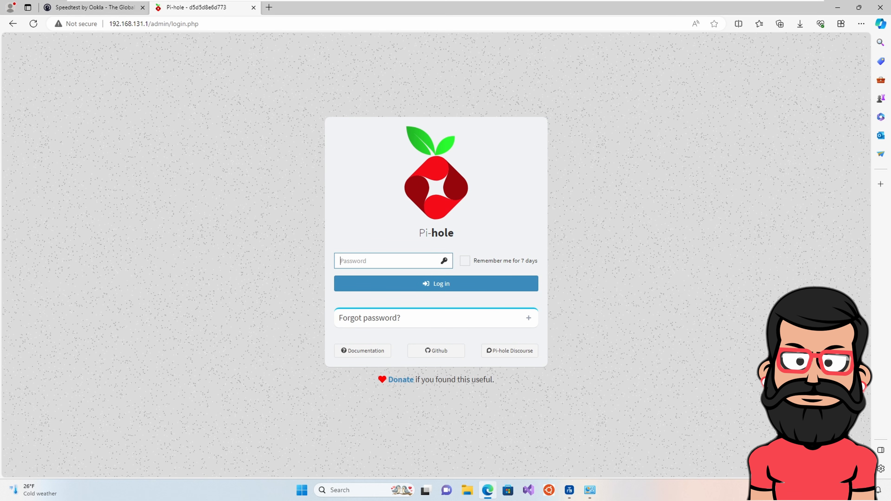
# Sign in with the admin password, dismiss the save-password prompt, and return to Speedtest
pyautogui.write('••••')
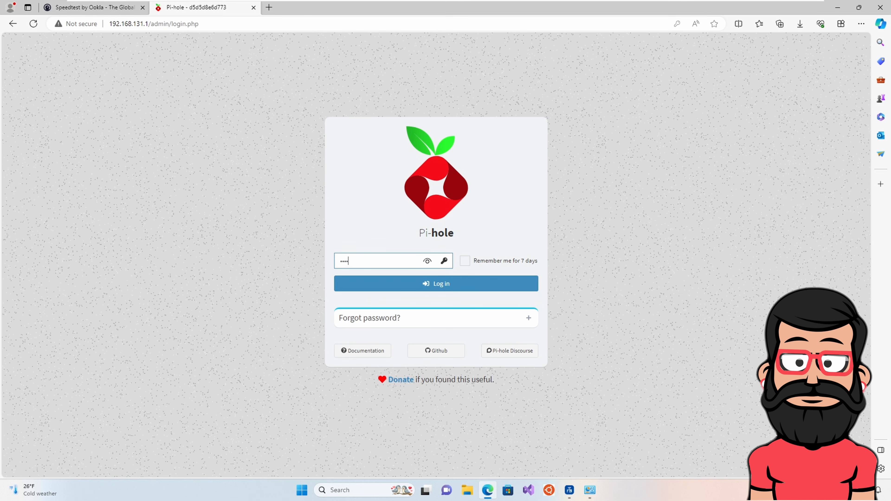
pyautogui.write('•••')
pyautogui.press('Return')
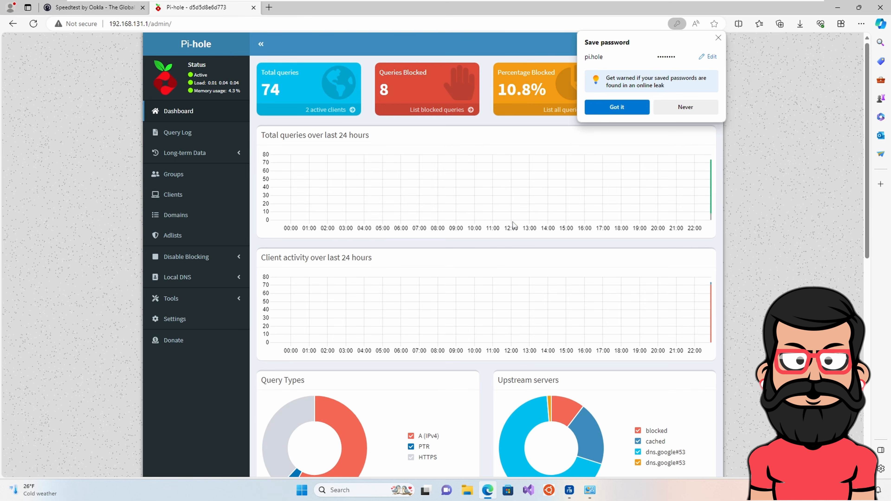
pyautogui.click(624, 109)
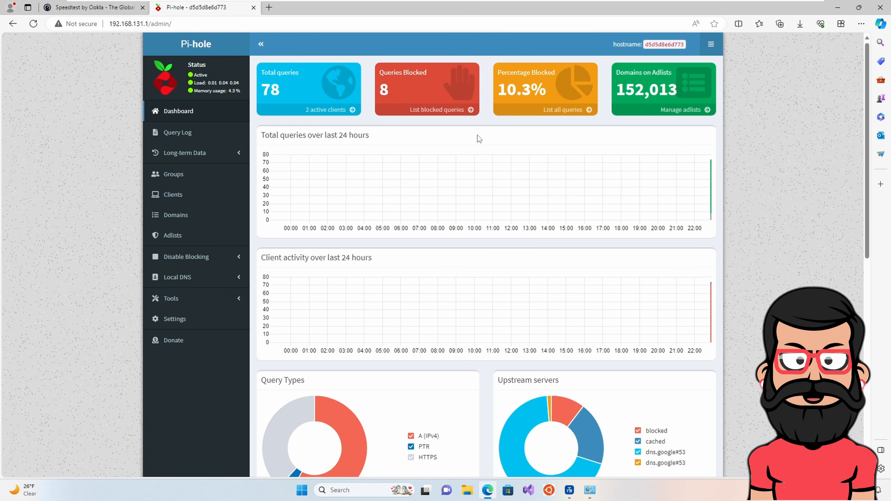
pyautogui.click(100, 8)
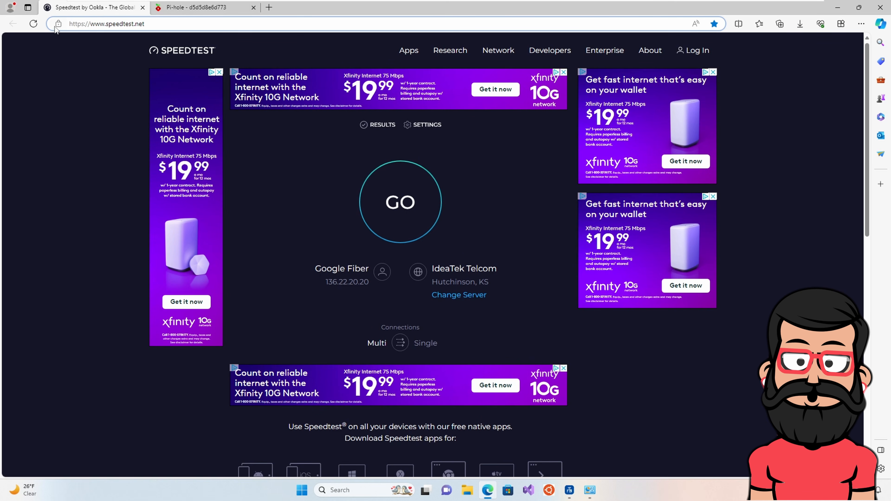
# Reload Speedtest and start a test, glance at Pi-hole, then close the Speedtest tab
pyautogui.click(33, 24)
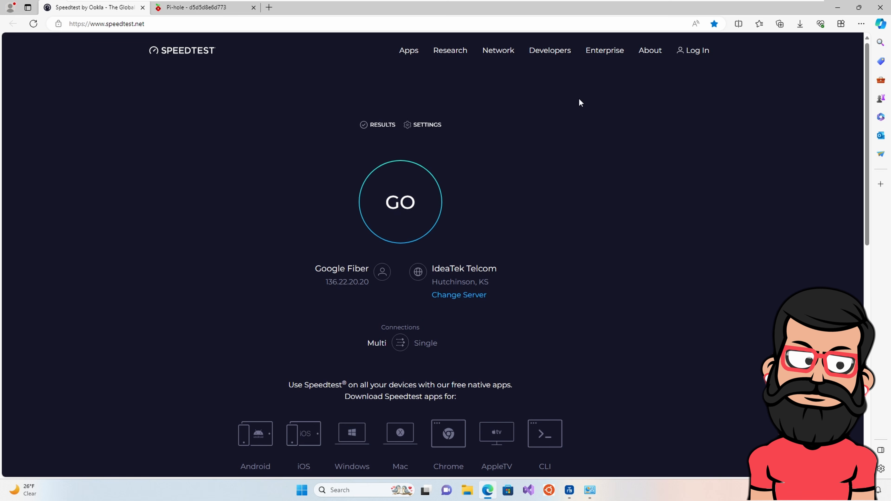
pyautogui.click(397, 196)
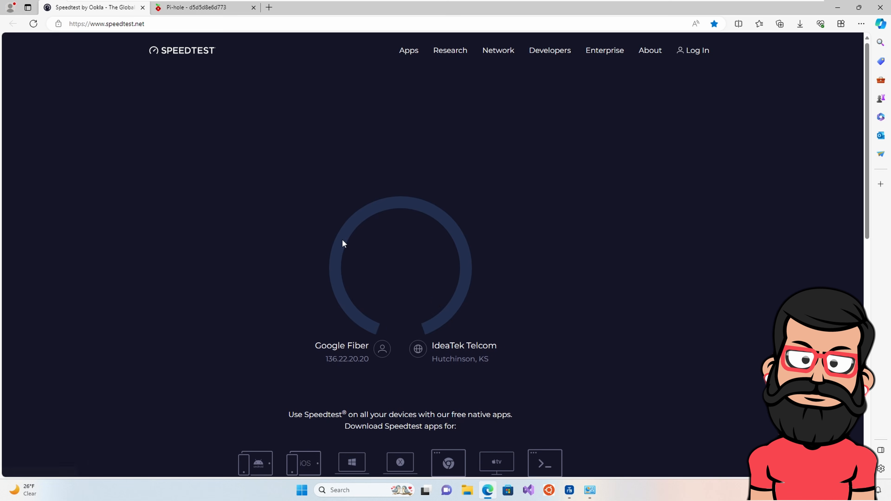
pyautogui.click(153, 8)
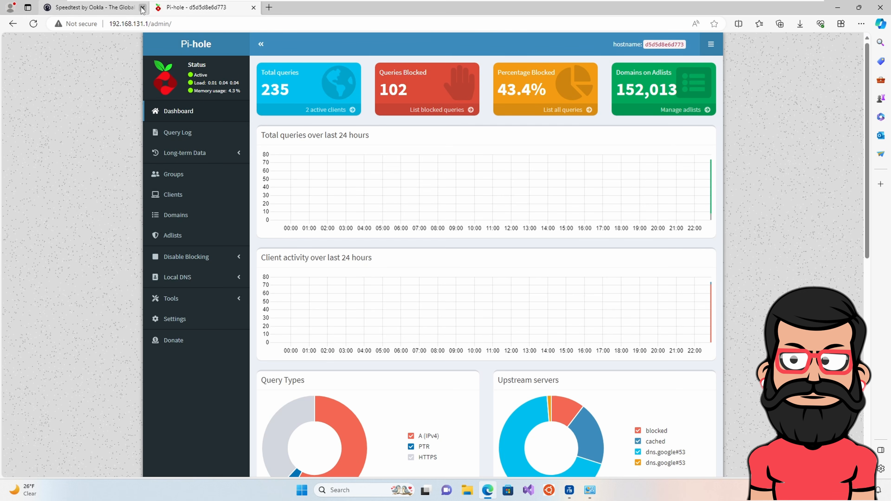
pyautogui.click(142, 7)
# Reopen speedtest.net in a new tab, now ad-free, and check Pi-hole's 114 blocked queries
pyautogui.click(158, 7)
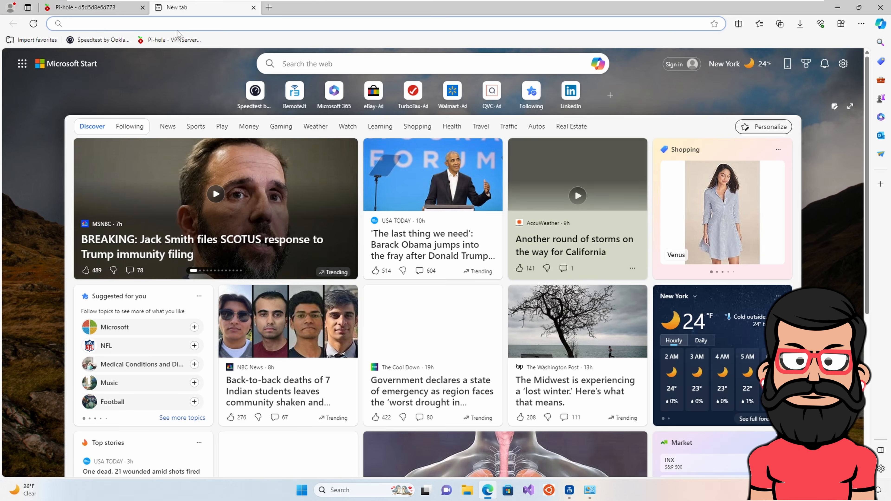
pyautogui.click(177, 24)
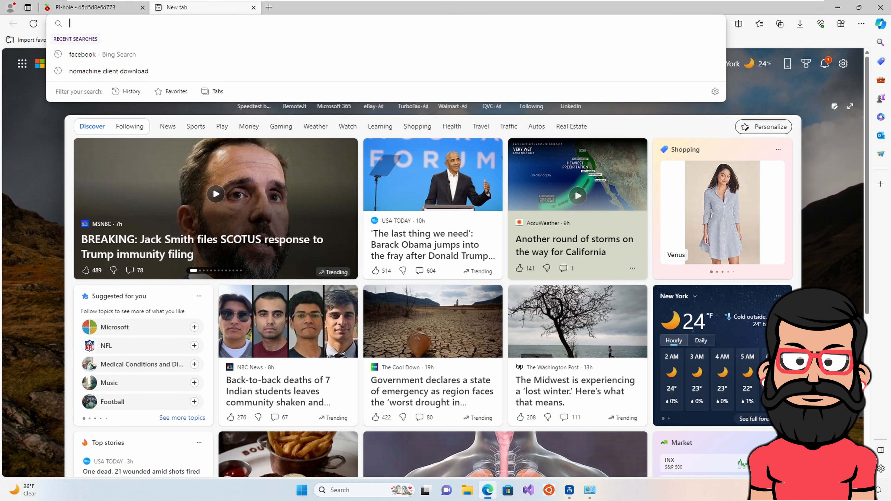
pyautogui.write('speedtest.net')
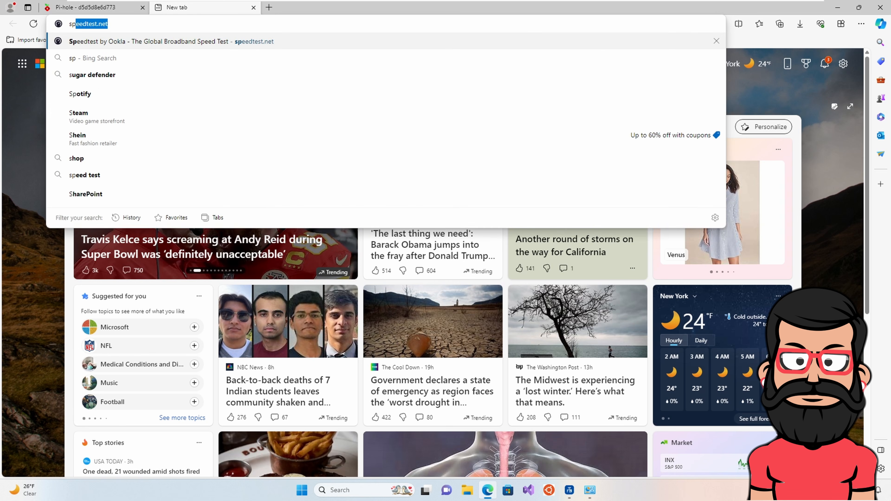
pyautogui.press('Return')
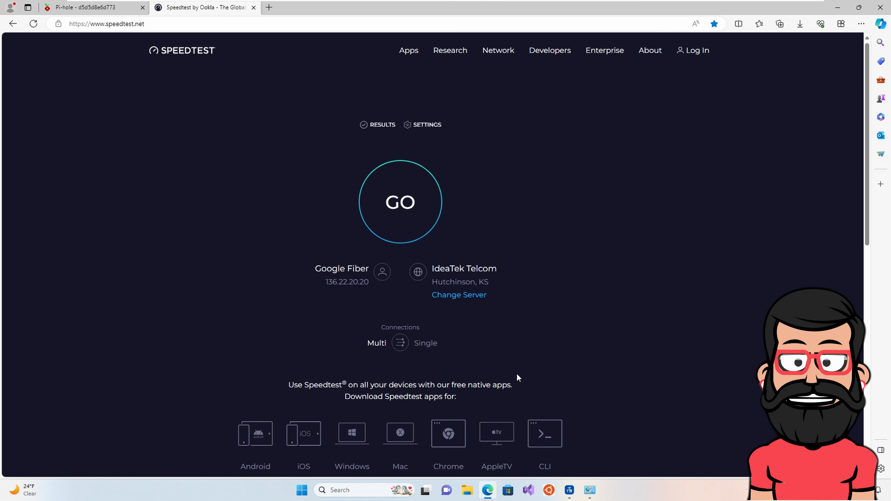
pyautogui.click(105, 8)
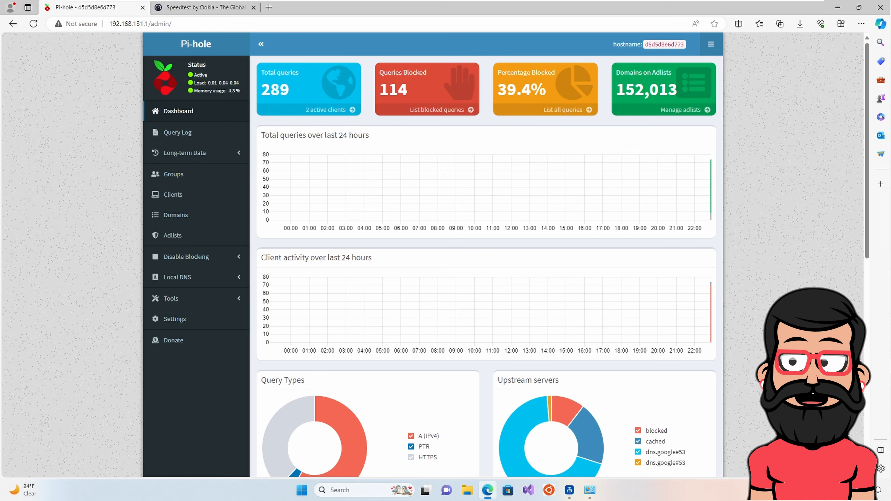
pyautogui.hotkey('alt', 'Tab')
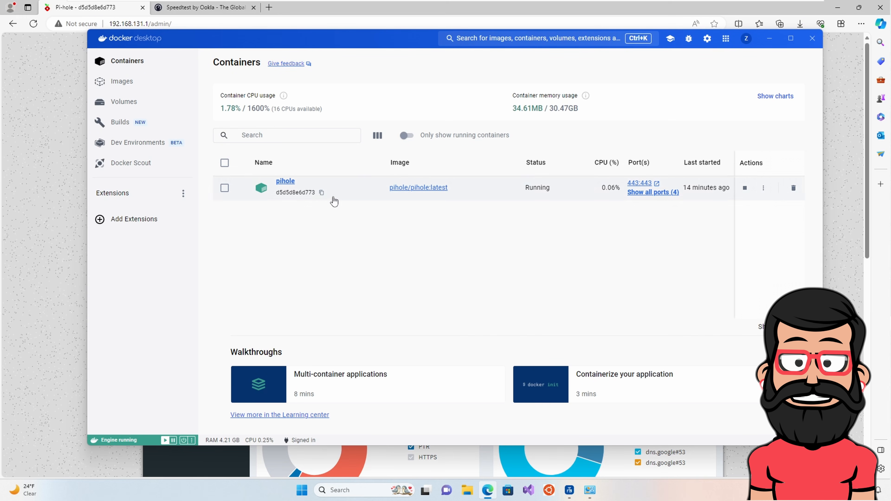
pyautogui.moveTo(387, 41); pyautogui.dragTo(431, 75)
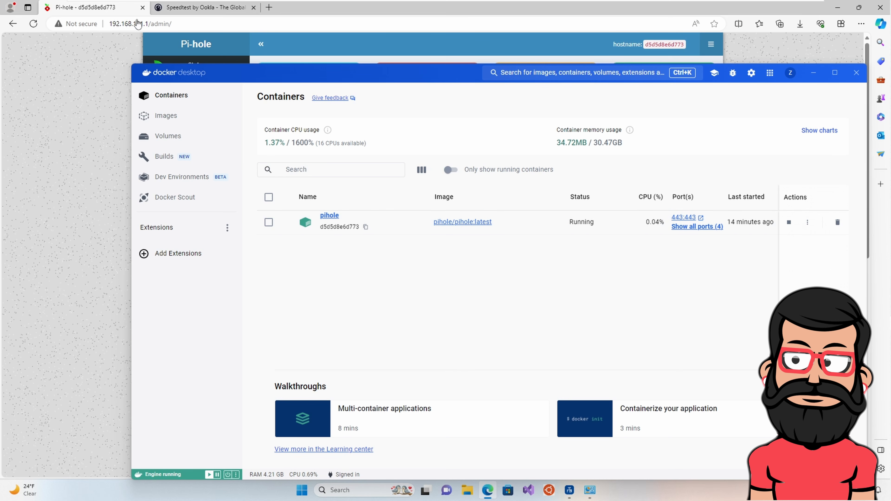
pyautogui.click(83, 9)
pyautogui.click(147, 24)
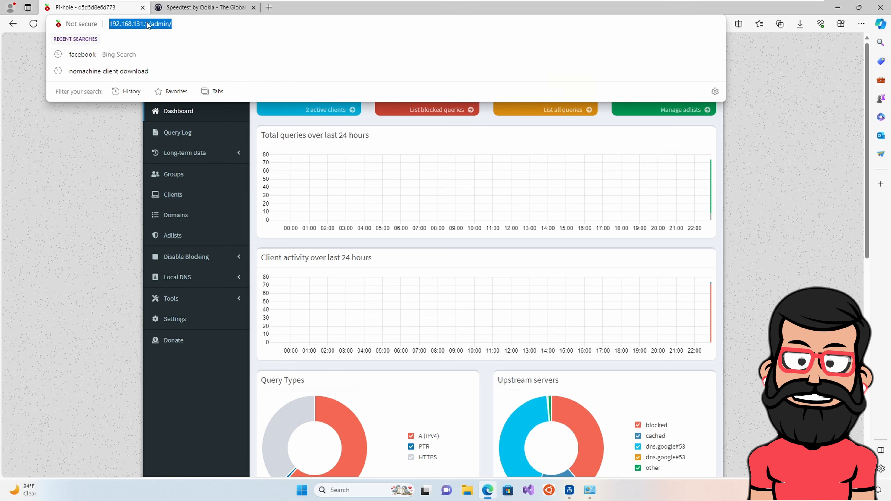
pyautogui.click(148, 24)
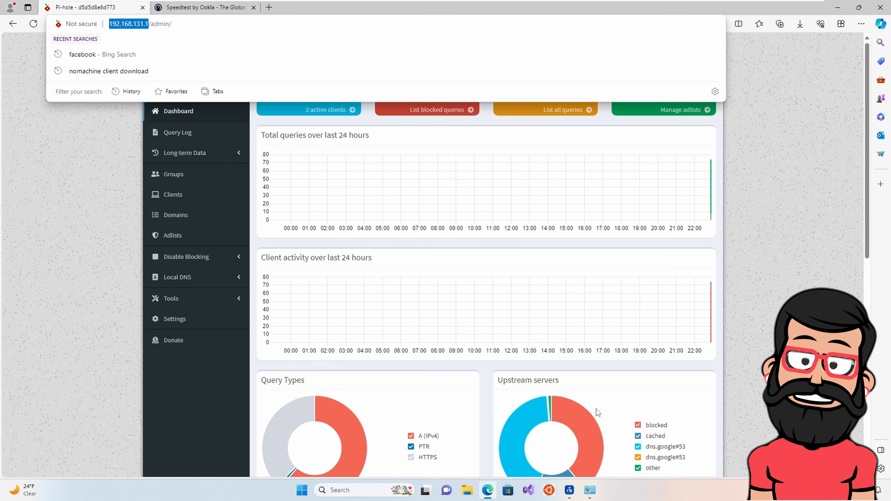
# Verify Ethernet0's IPv4 preferred DNS is 192.168.131.1, close all network windows, and return to Speedtest
pyautogui.click(590, 490)
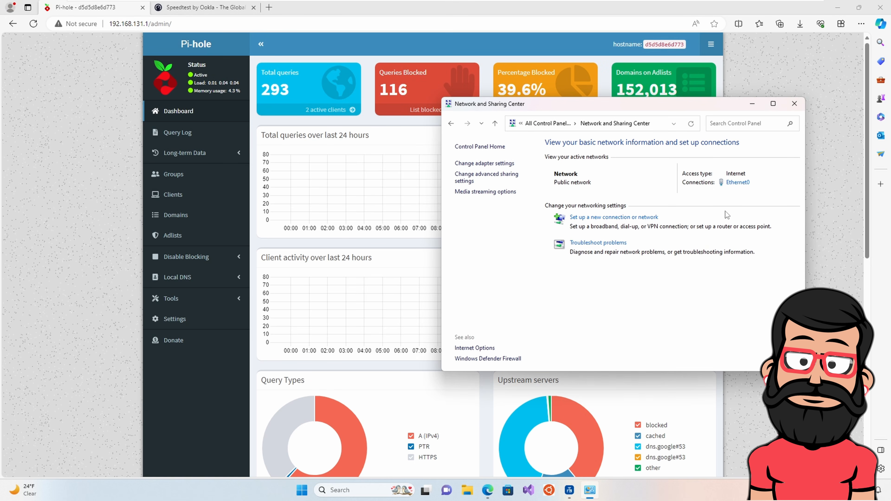
pyautogui.click(738, 183)
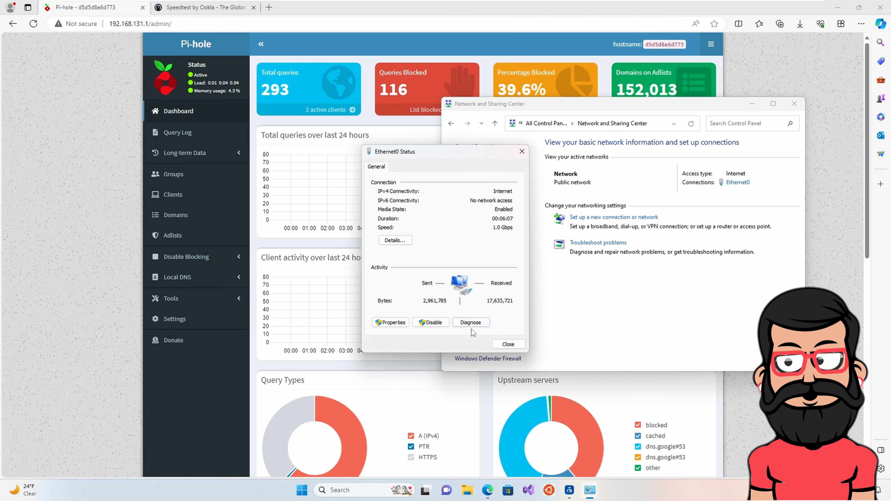
pyautogui.click(391, 322)
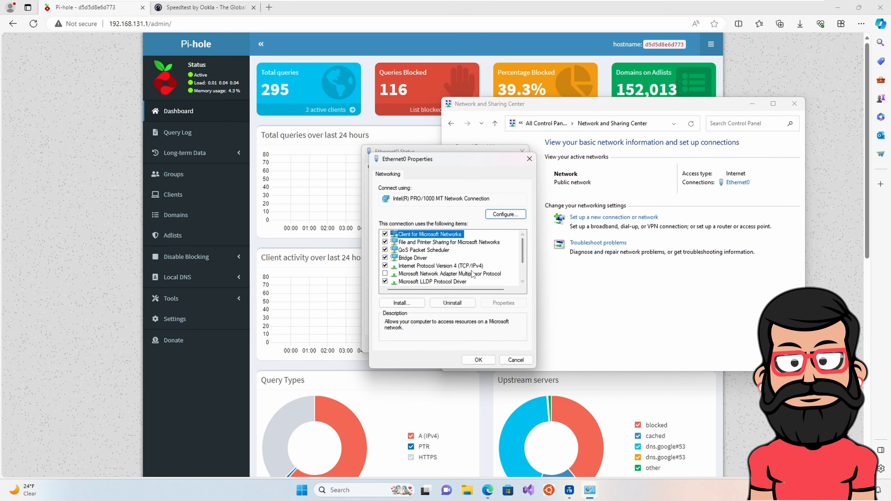
pyautogui.click(467, 265)
pyautogui.click(505, 303)
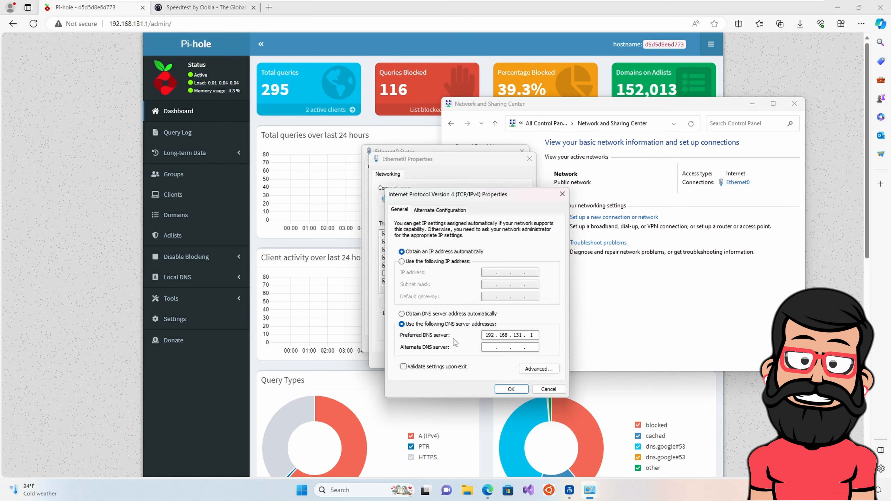
pyautogui.click(544, 391)
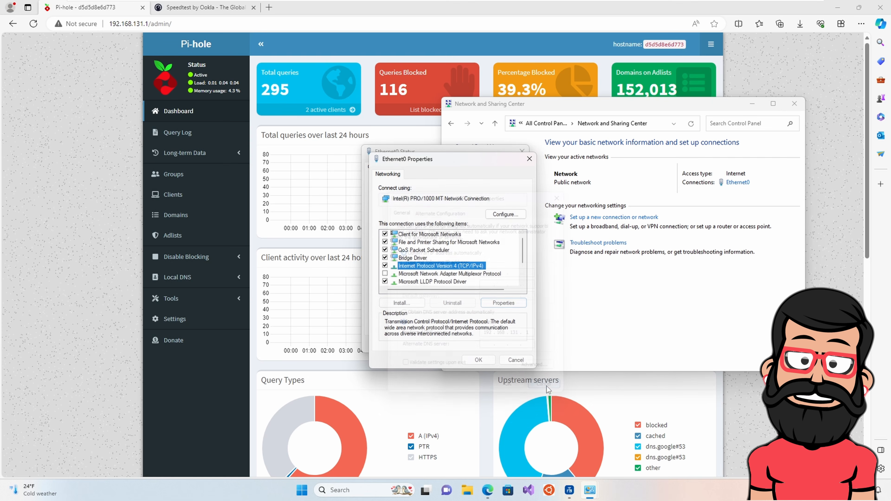
pyautogui.click(524, 158)
pyautogui.click(521, 151)
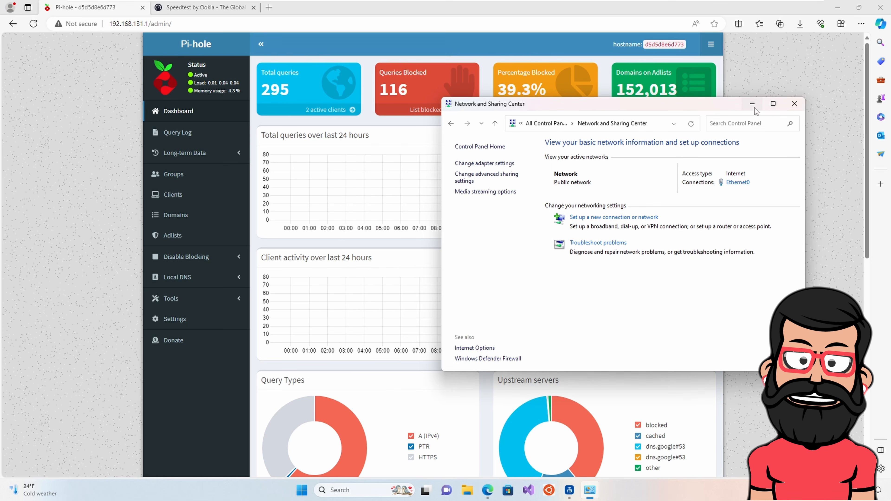
pyautogui.click(794, 104)
pyautogui.click(195, 10)
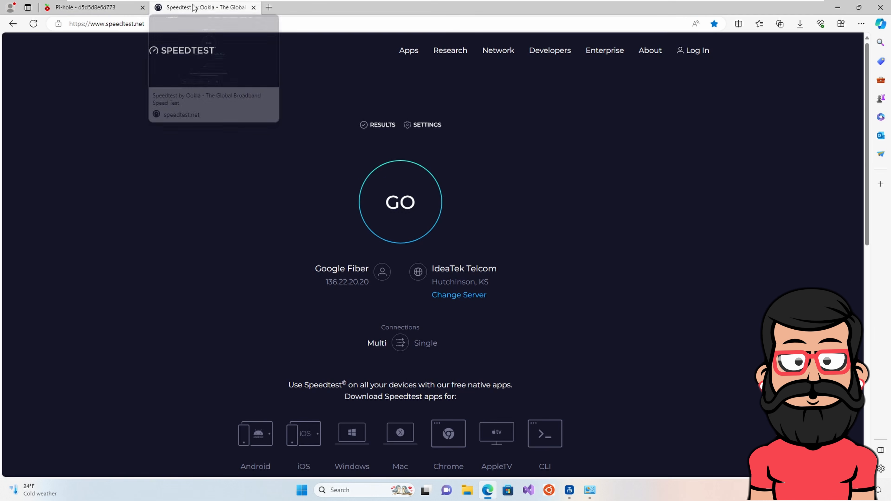
# Switch back to the Pi-hole dashboard showing 306 total queries and 118 blocked (38.6%)
pyautogui.click(69, 10)
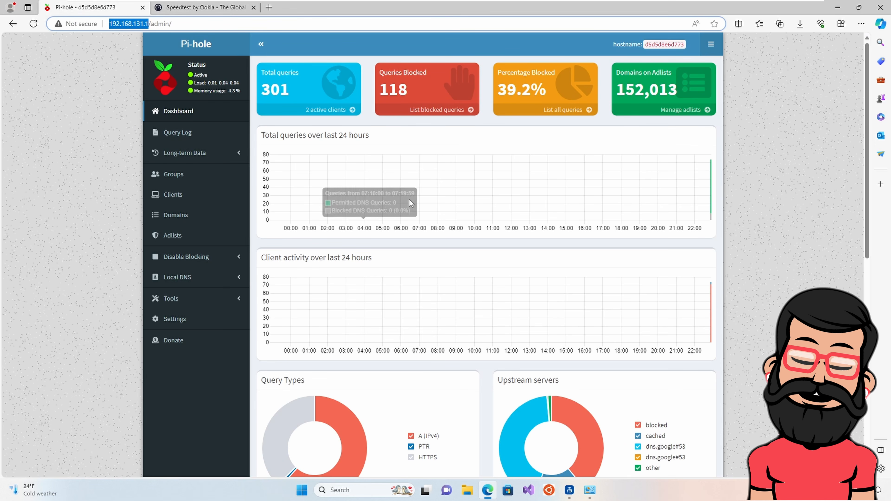
pyautogui.click(199, 9)
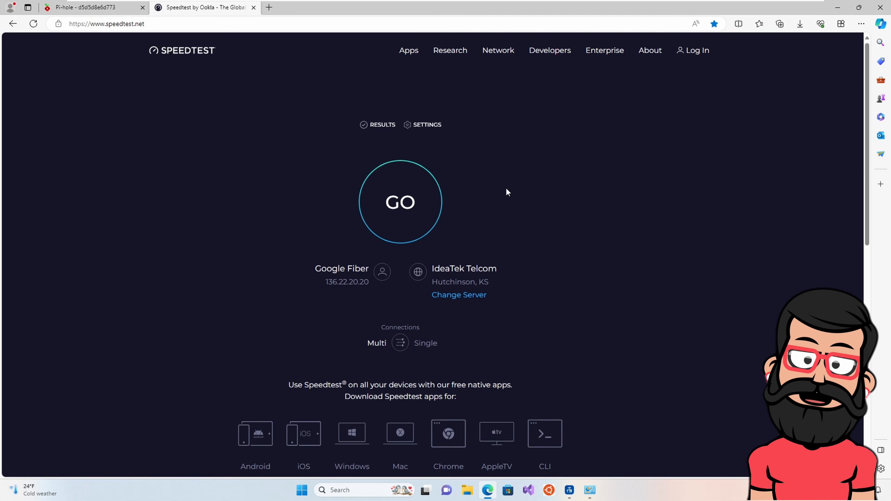
pyautogui.click(85, 11)
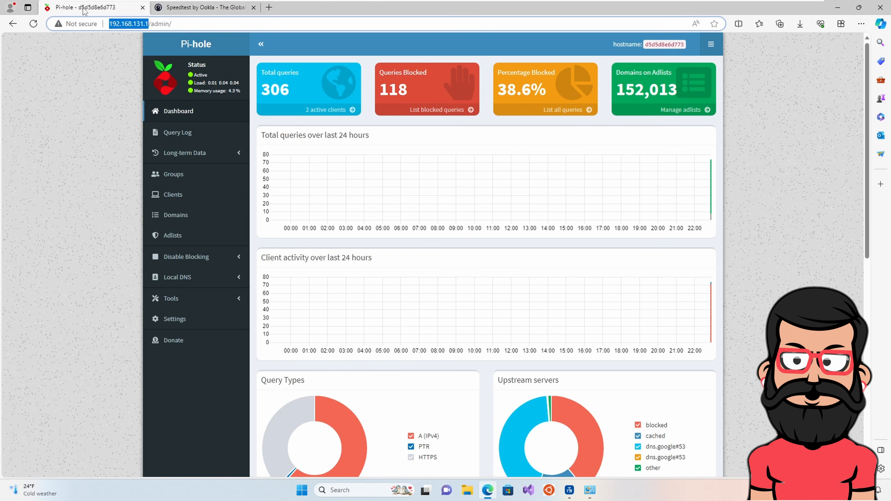